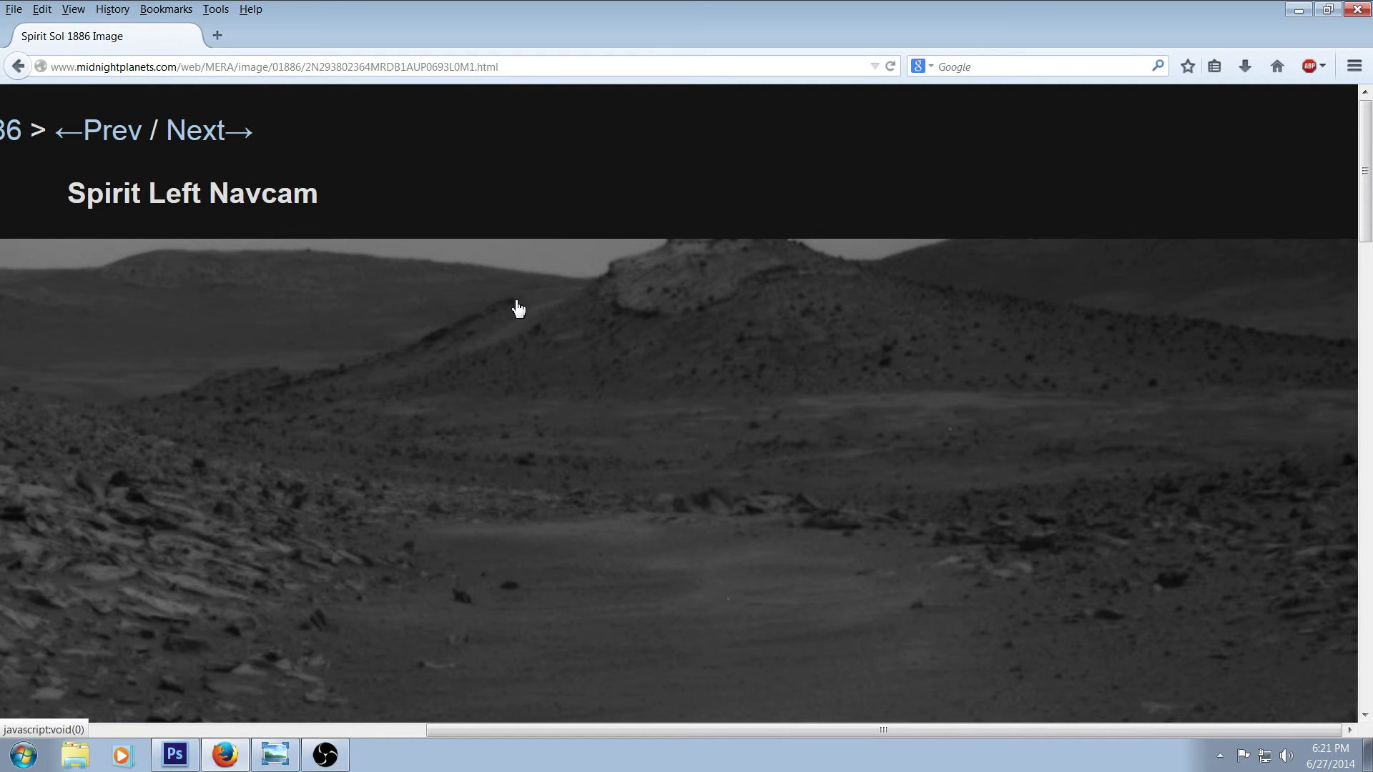
# - Examine the Spirit Left Navcam photo from Sol 1886 both up close and at reduced size
pyautogui.keyDown('ctrl'); pyautogui.scroll(3, 530, 316); pyautogui.keyUp('ctrl')
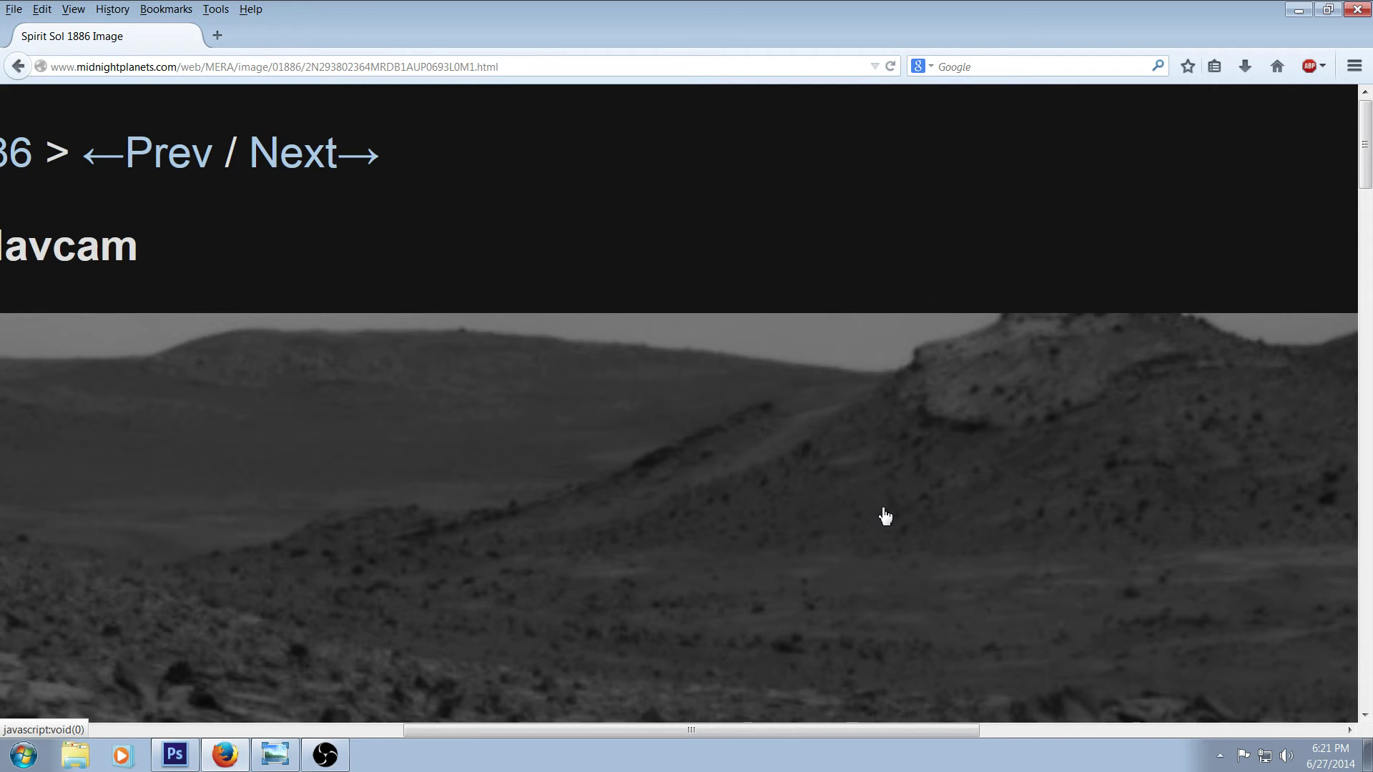
pyautogui.keyDown('ctrl'); pyautogui.scroll(-3, 884, 517); pyautogui.keyUp('ctrl')
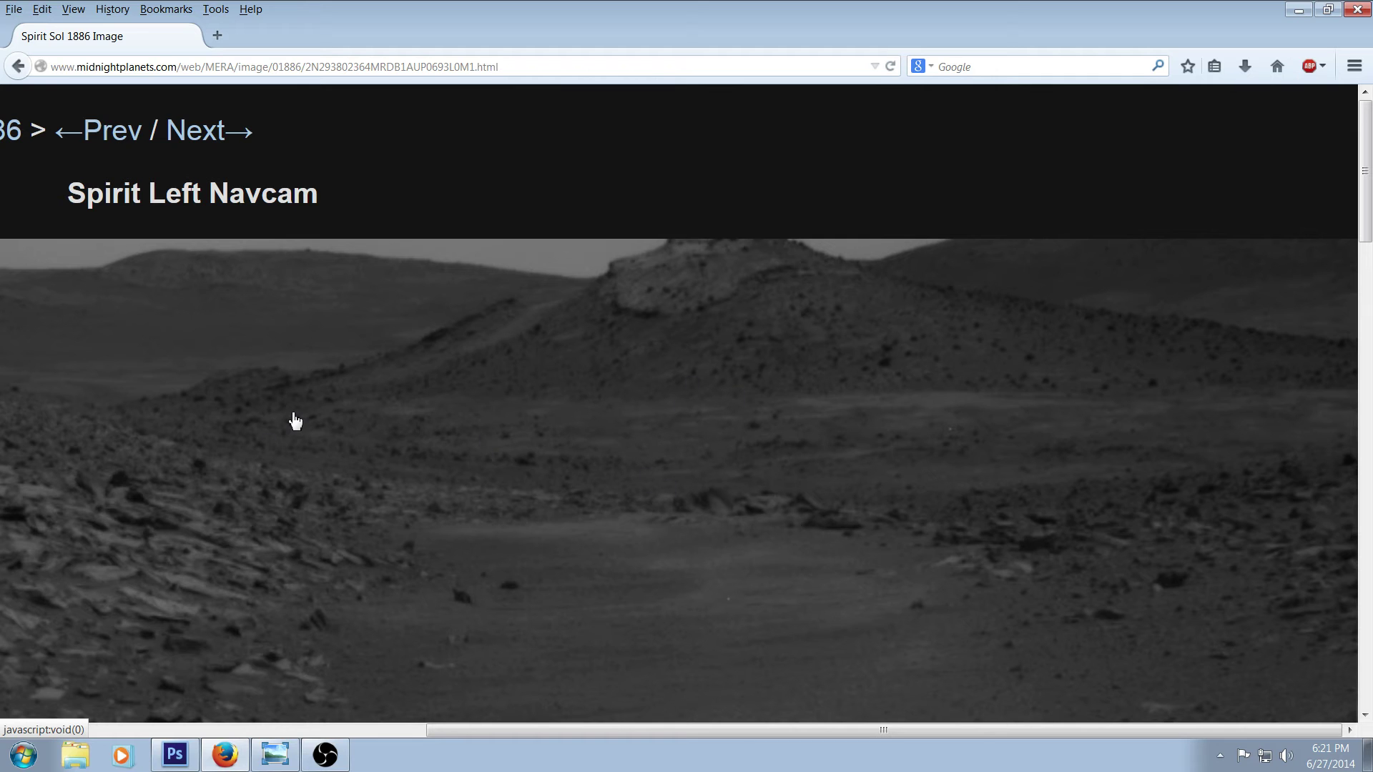
pyautogui.click(542, 447)
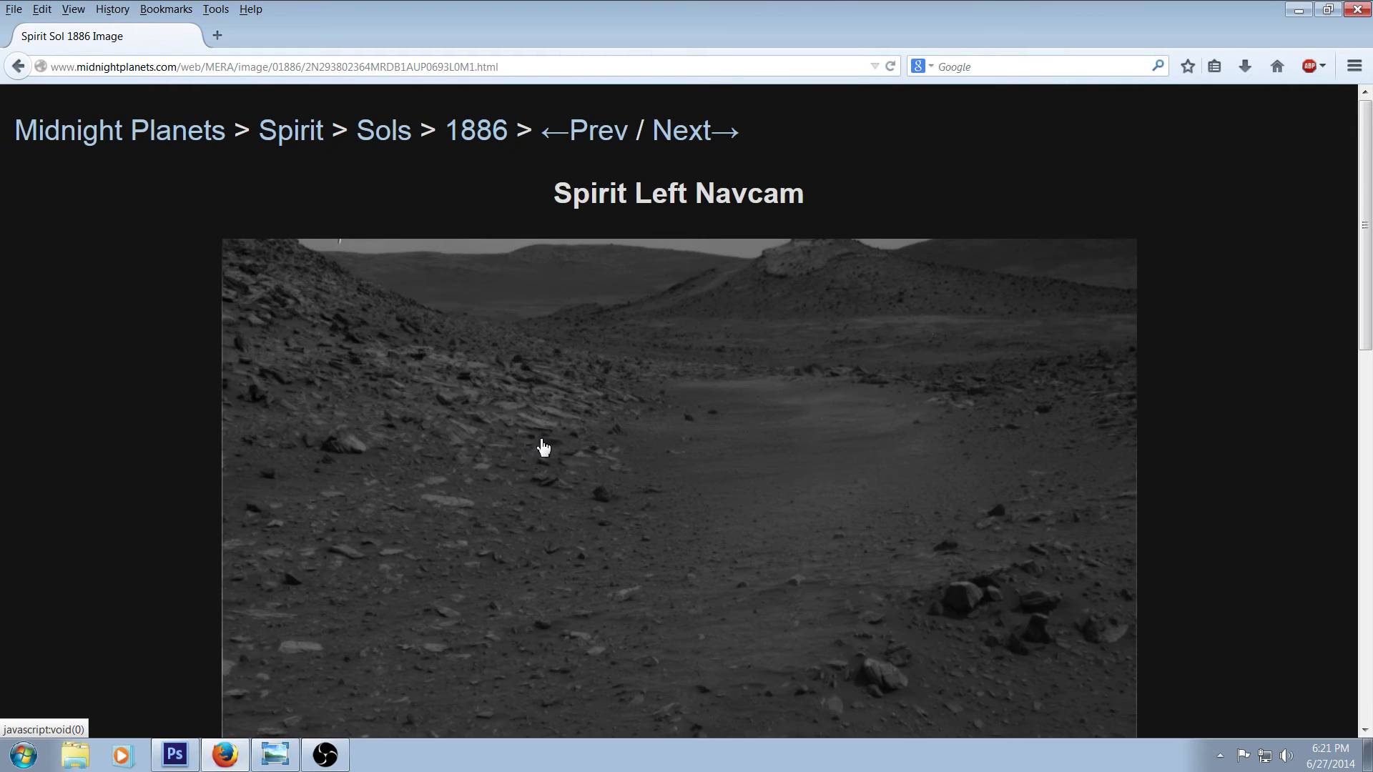
pyautogui.hotkey('ctrl', '-')
pyautogui.hotkey('ctrl', '-')
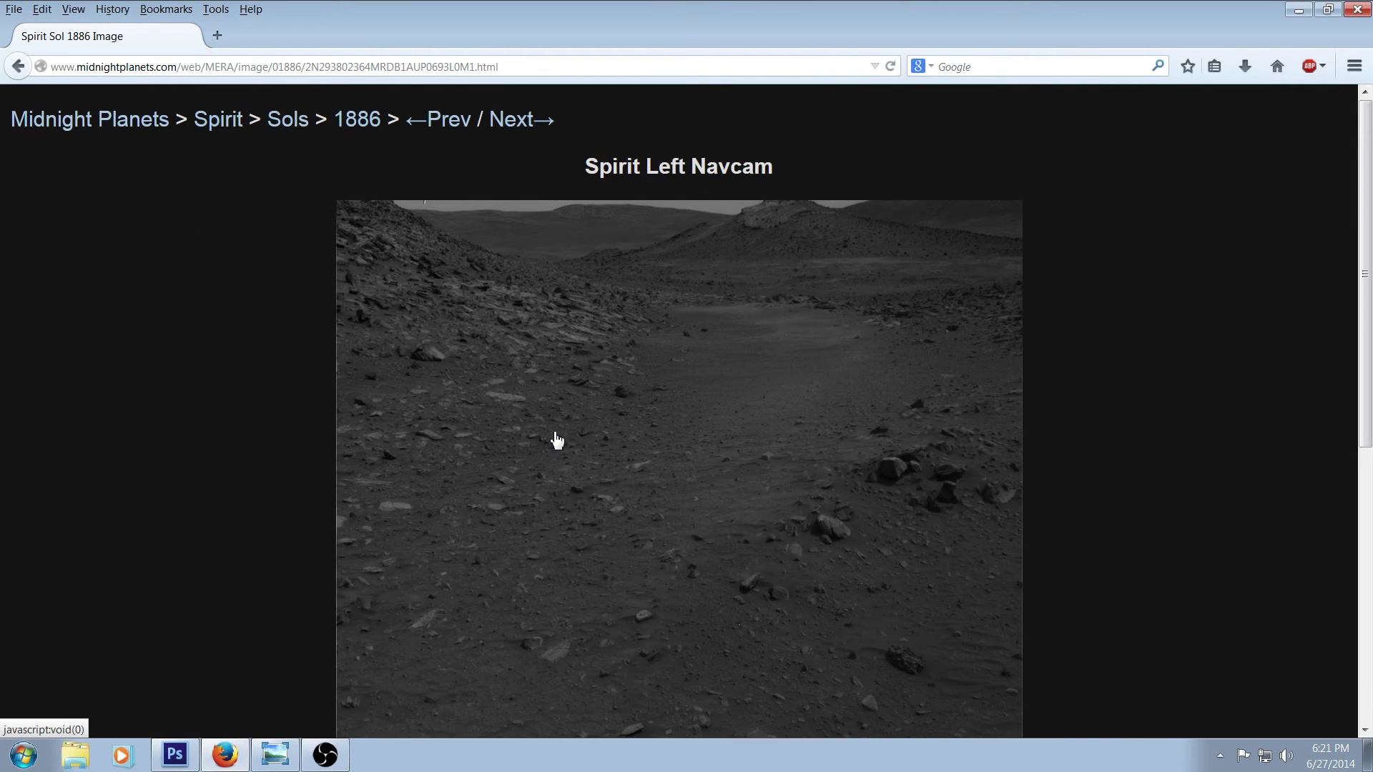
# - Switch to Photoshop and inspect the hills along the horizon of the original Navcam photo at 200%
pyautogui.click(174, 754)
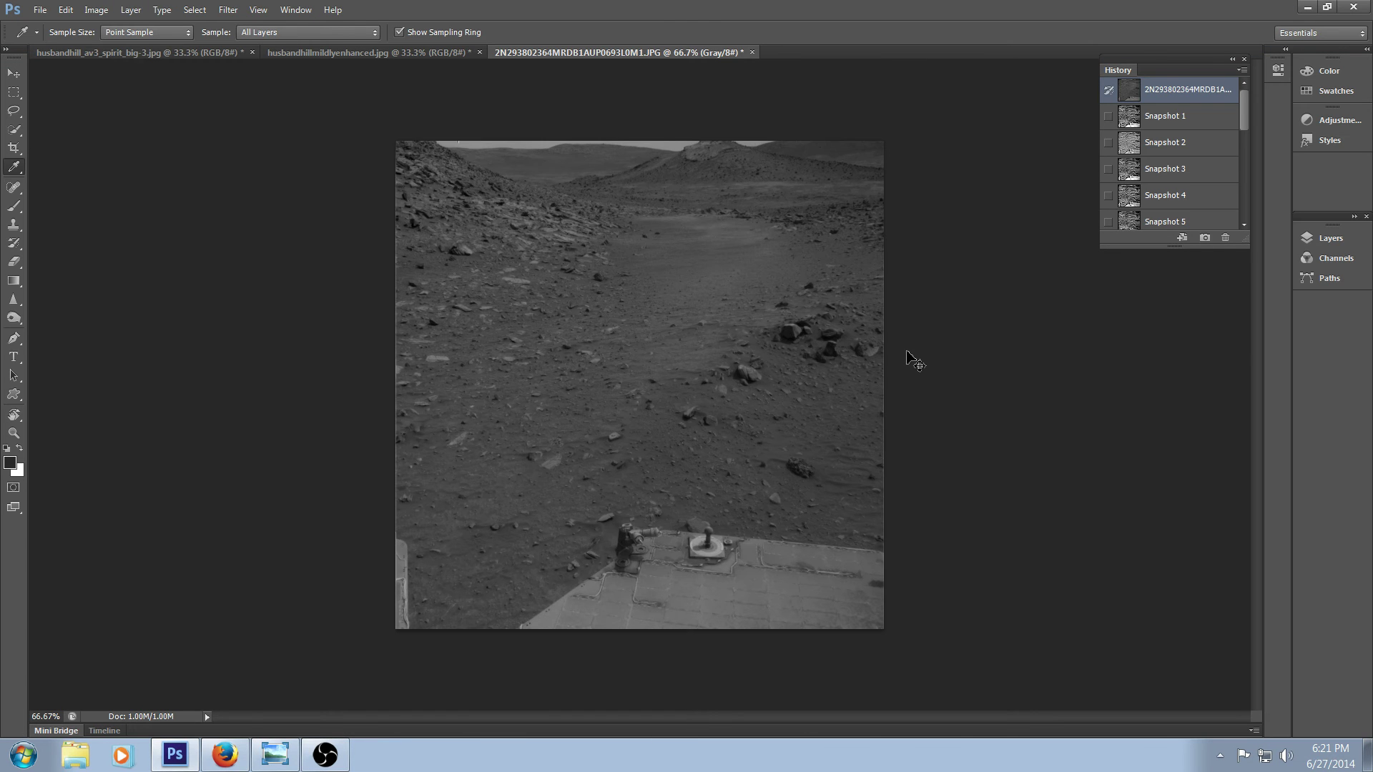
pyautogui.hotkey('ctrl', '+')
pyautogui.hotkey('ctrl', '+')
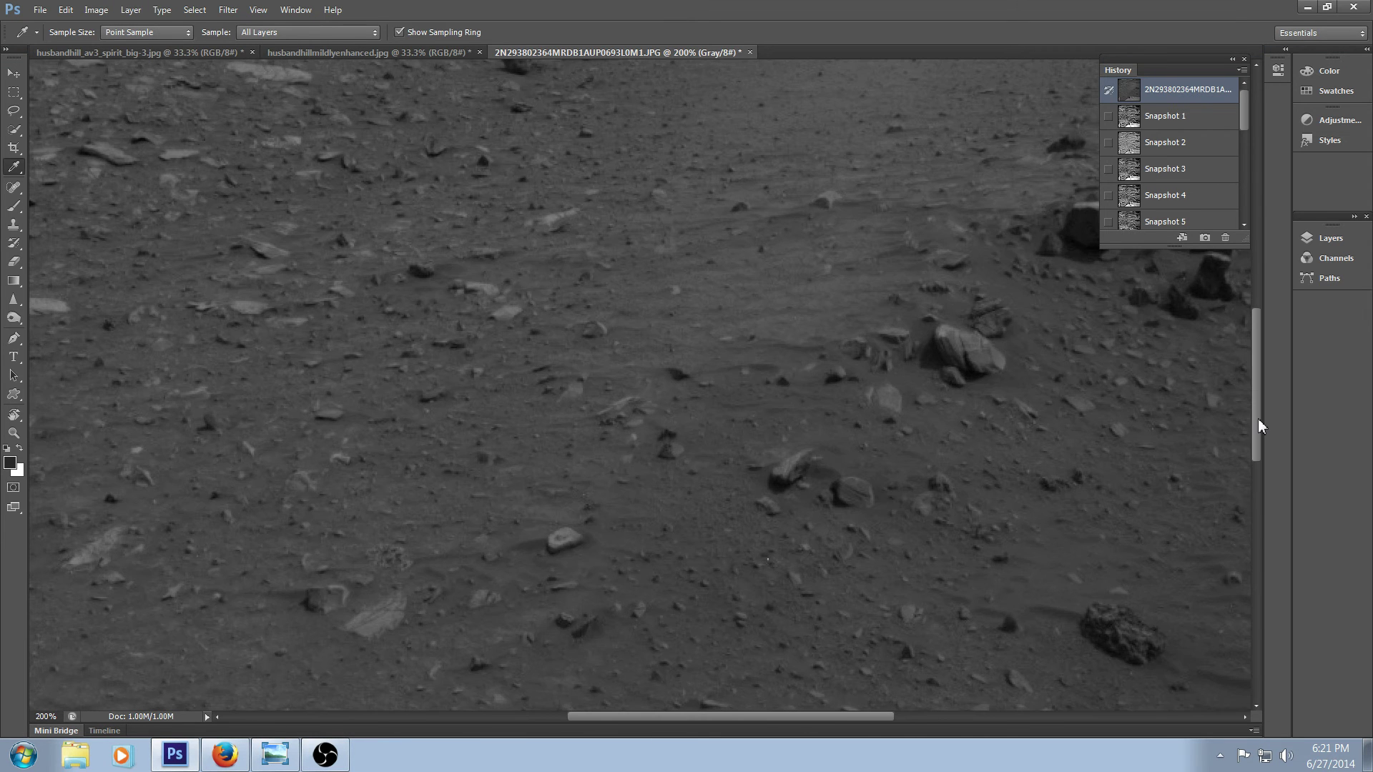
pyautogui.moveTo(1258, 420); pyautogui.dragTo(1268, 283)
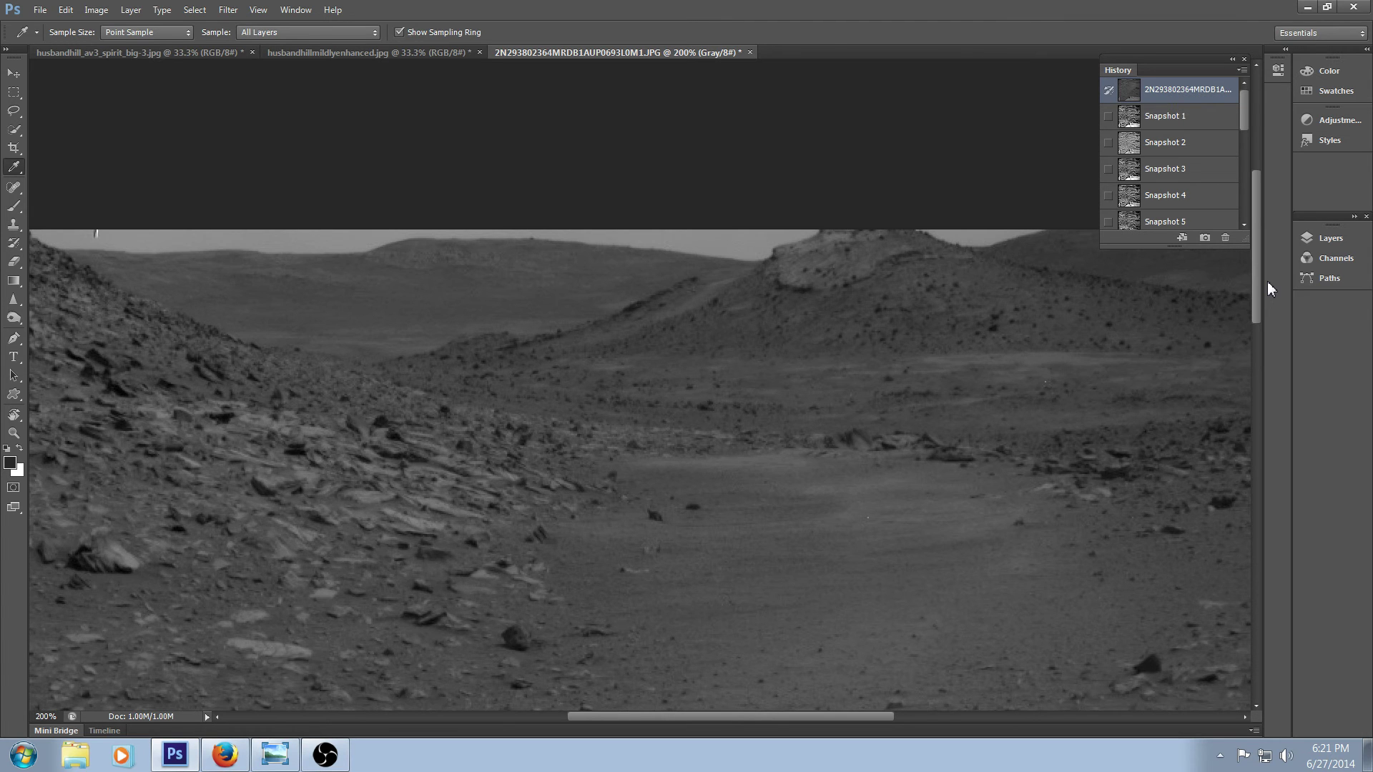
pyautogui.click(21, 315)
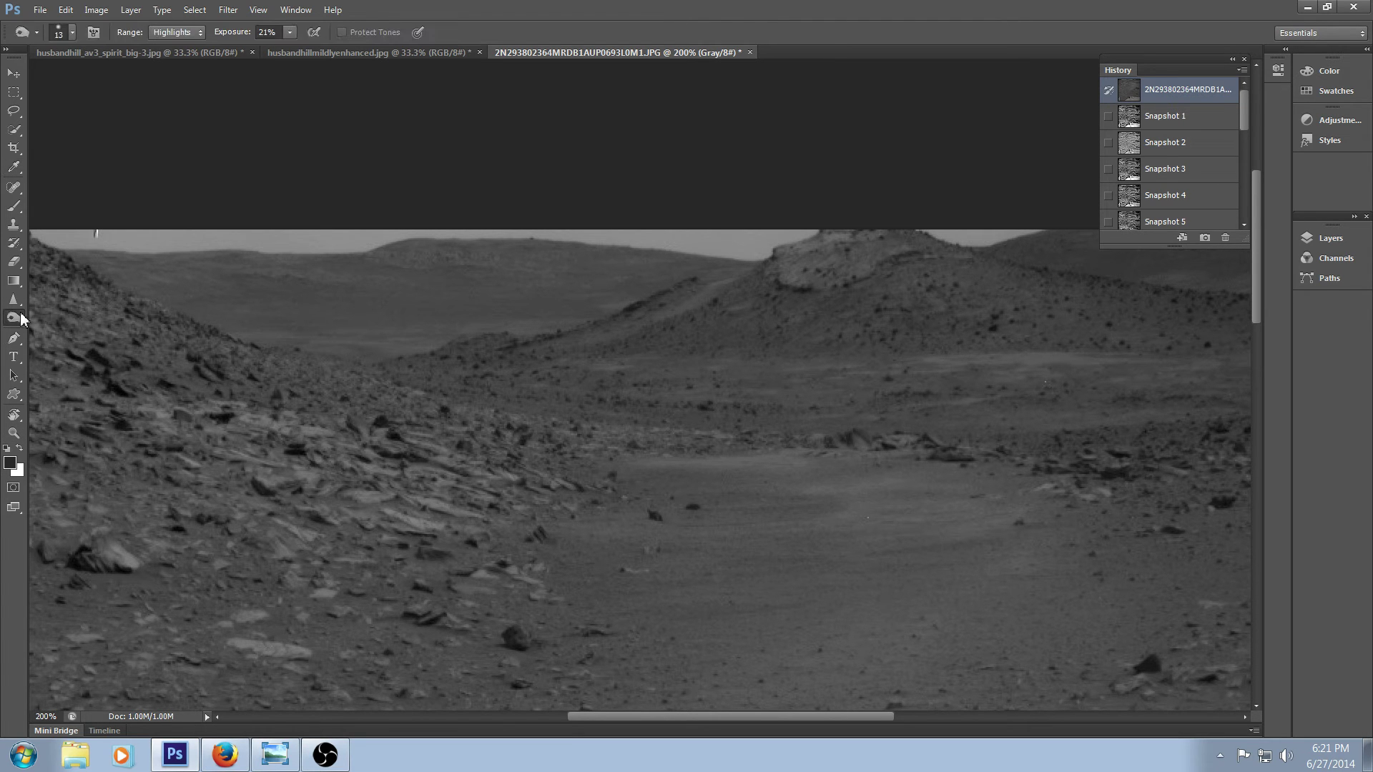
pyautogui.rightClick(23, 318)
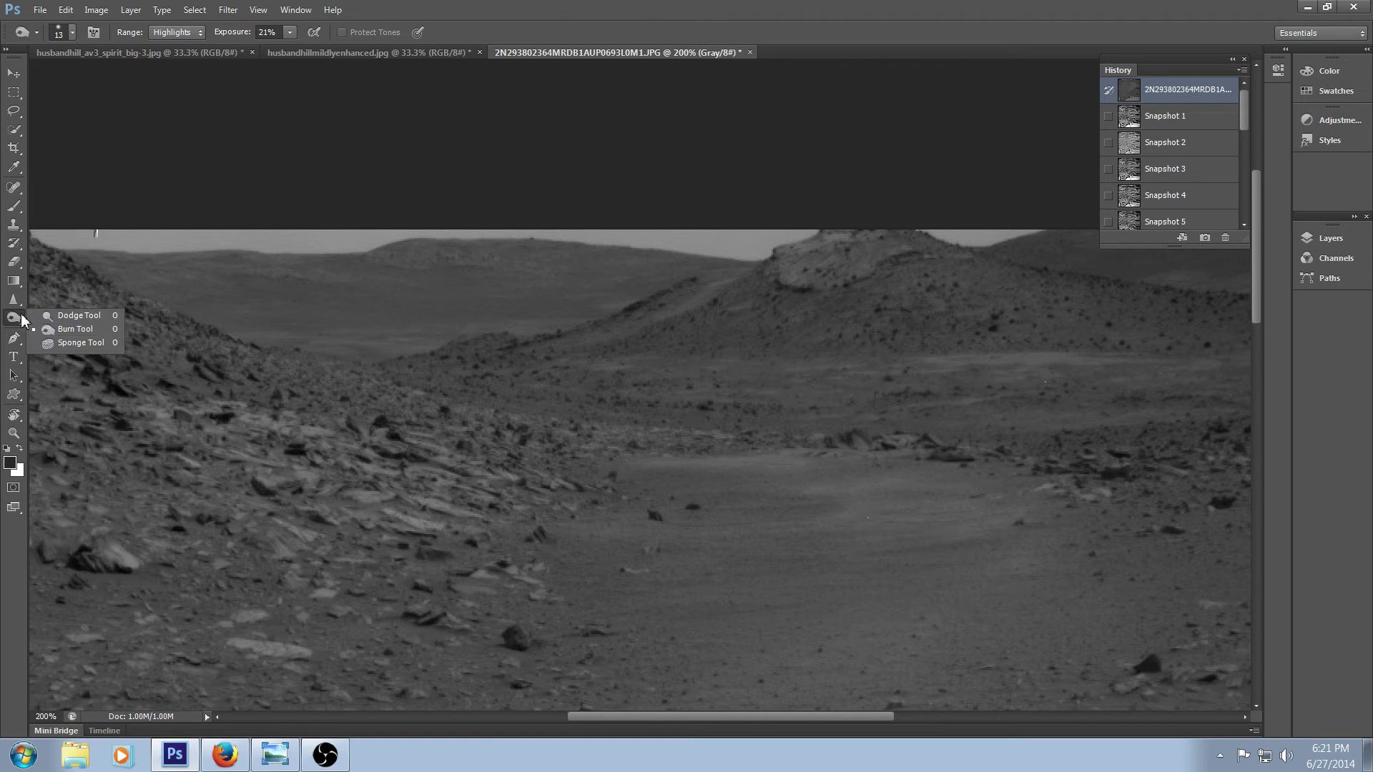
pyautogui.click(61, 330)
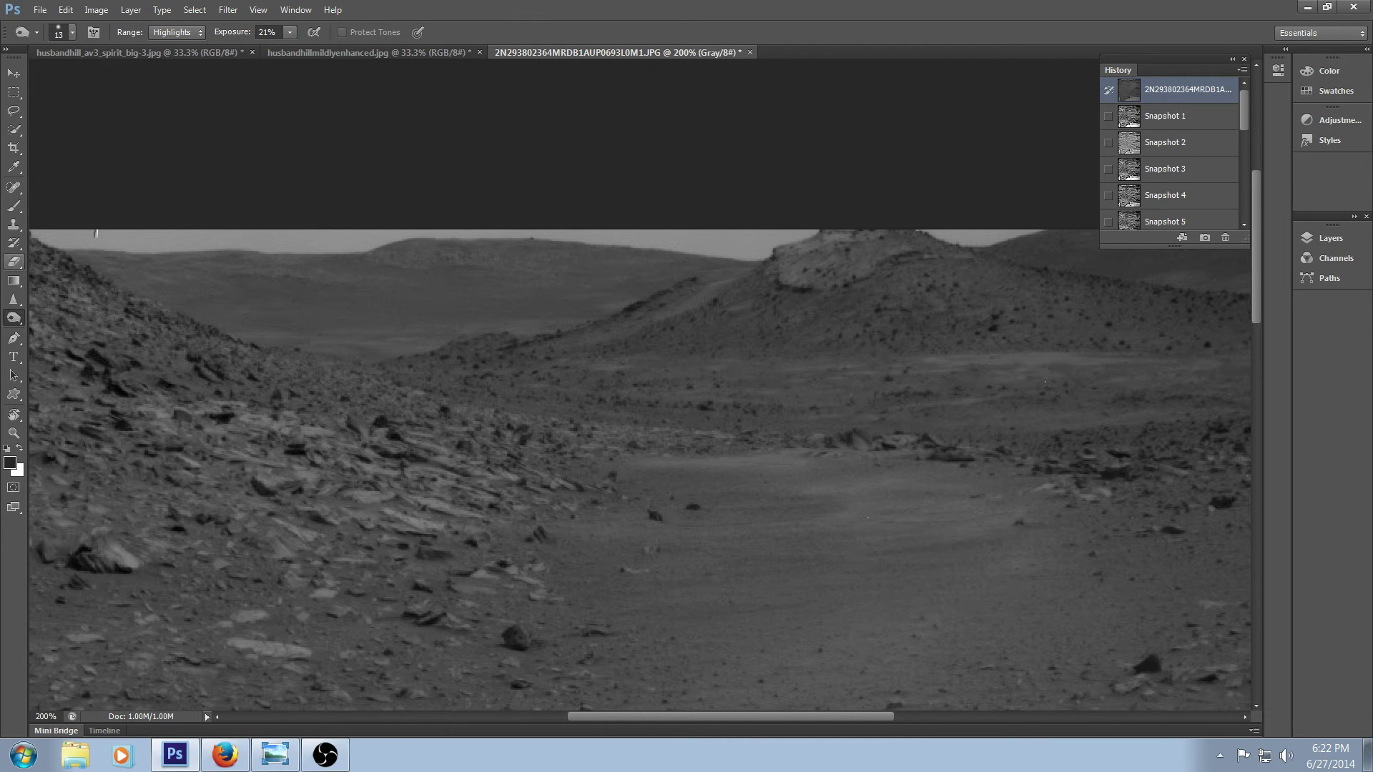
pyautogui.click(16, 167)
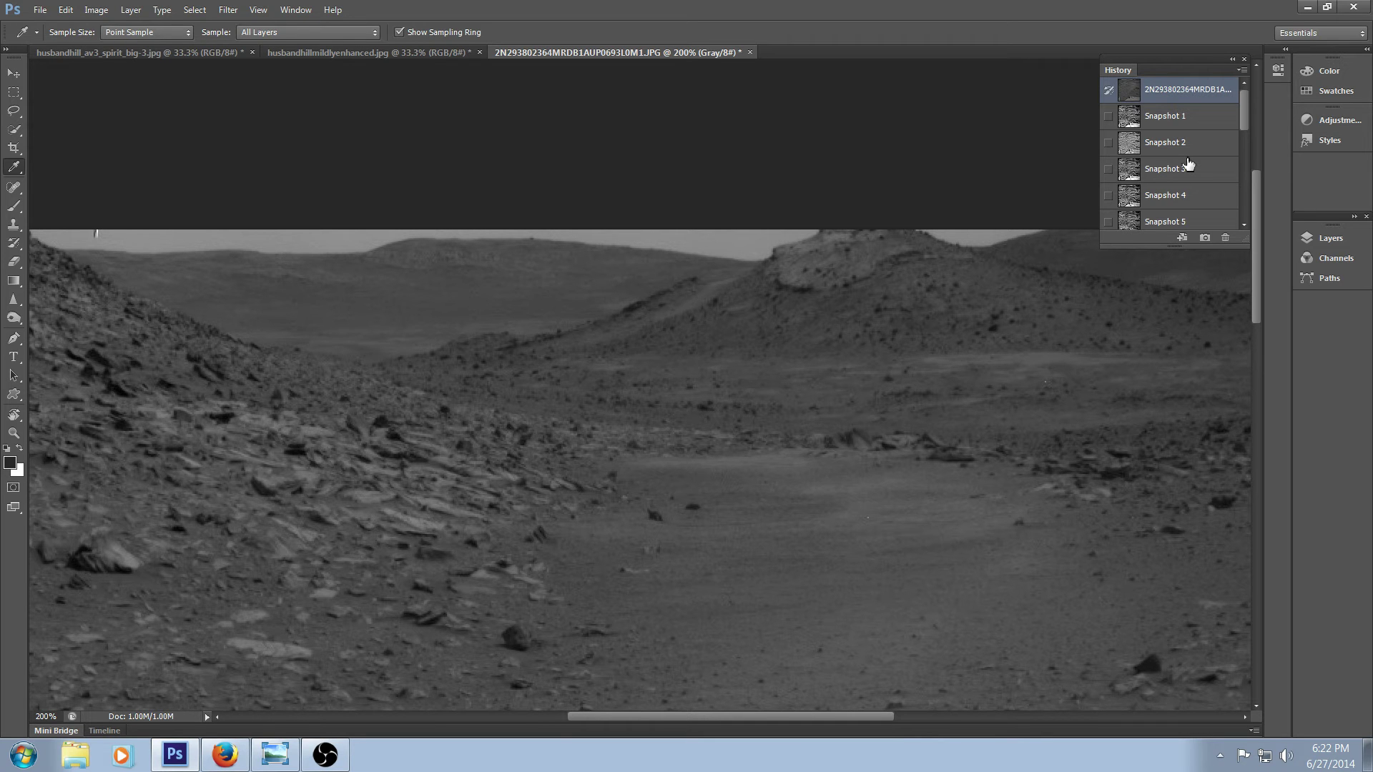
# - Apply the Equalize adjustment to the grayscale Mars photo
pyautogui.click(96, 10)
pyautogui.moveTo(242, 63)
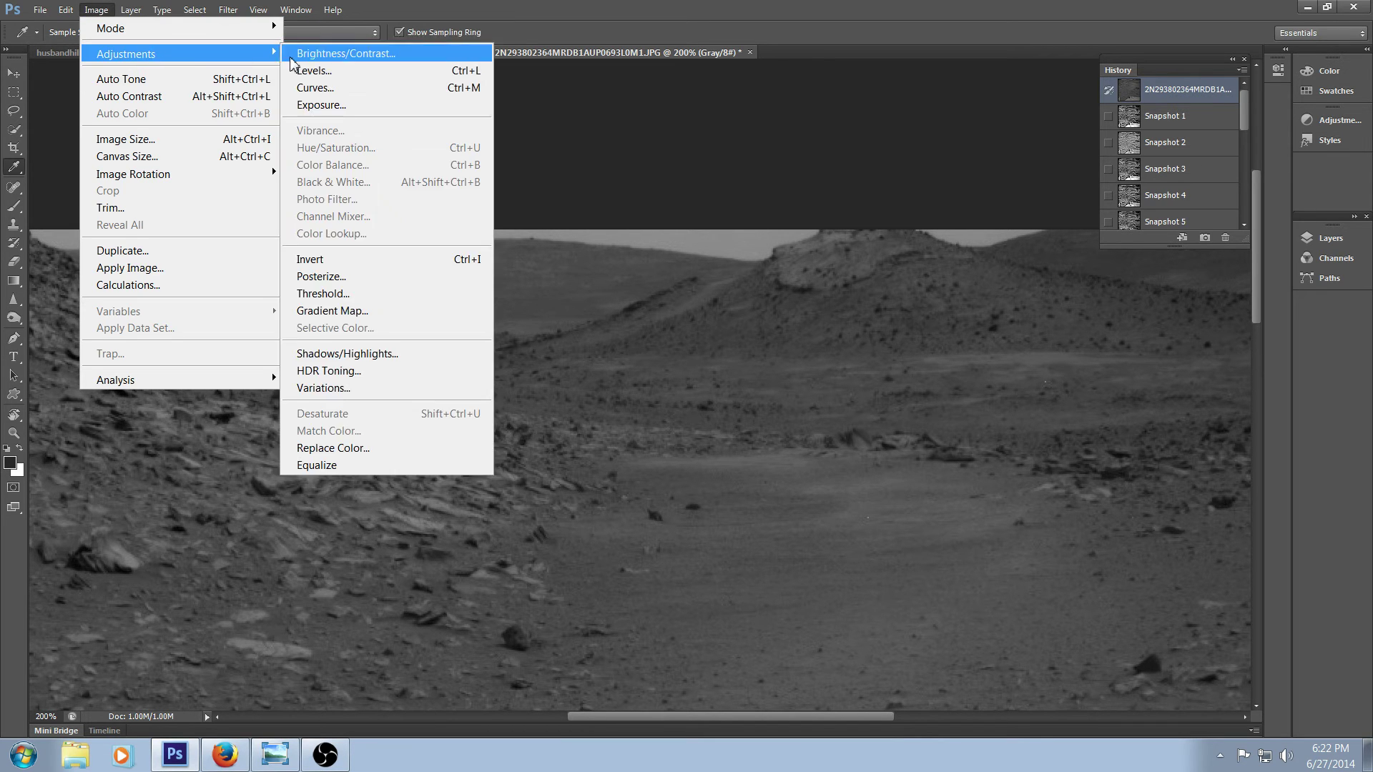
pyautogui.click(372, 473)
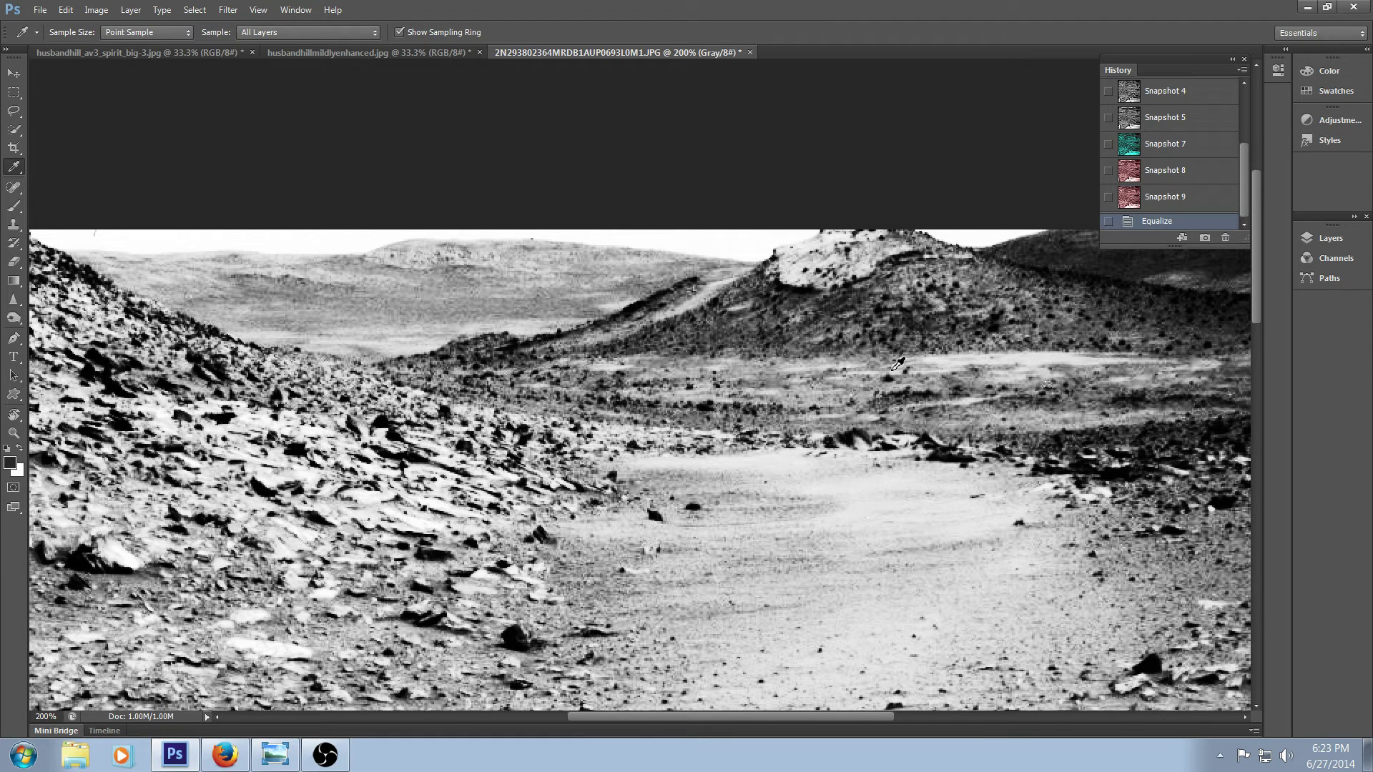
# - Preview brightness -88 and contrast 92 on the equalized photo without applying them
pyautogui.click(100, 10)
pyautogui.moveTo(143, 52)
pyautogui.click(314, 56)
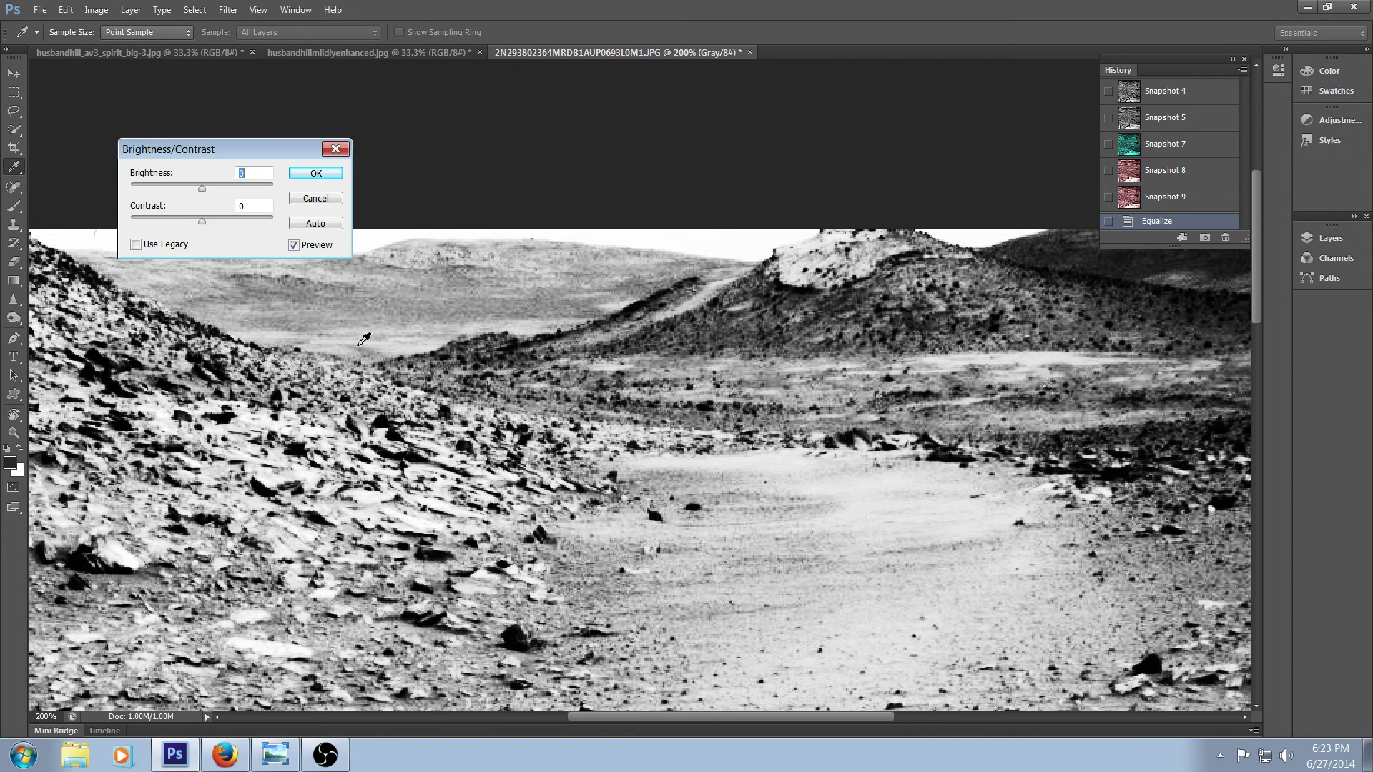
pyautogui.moveTo(202, 221); pyautogui.dragTo(268, 236)
pyautogui.moveTo(202, 187); pyautogui.dragTo(161, 187)
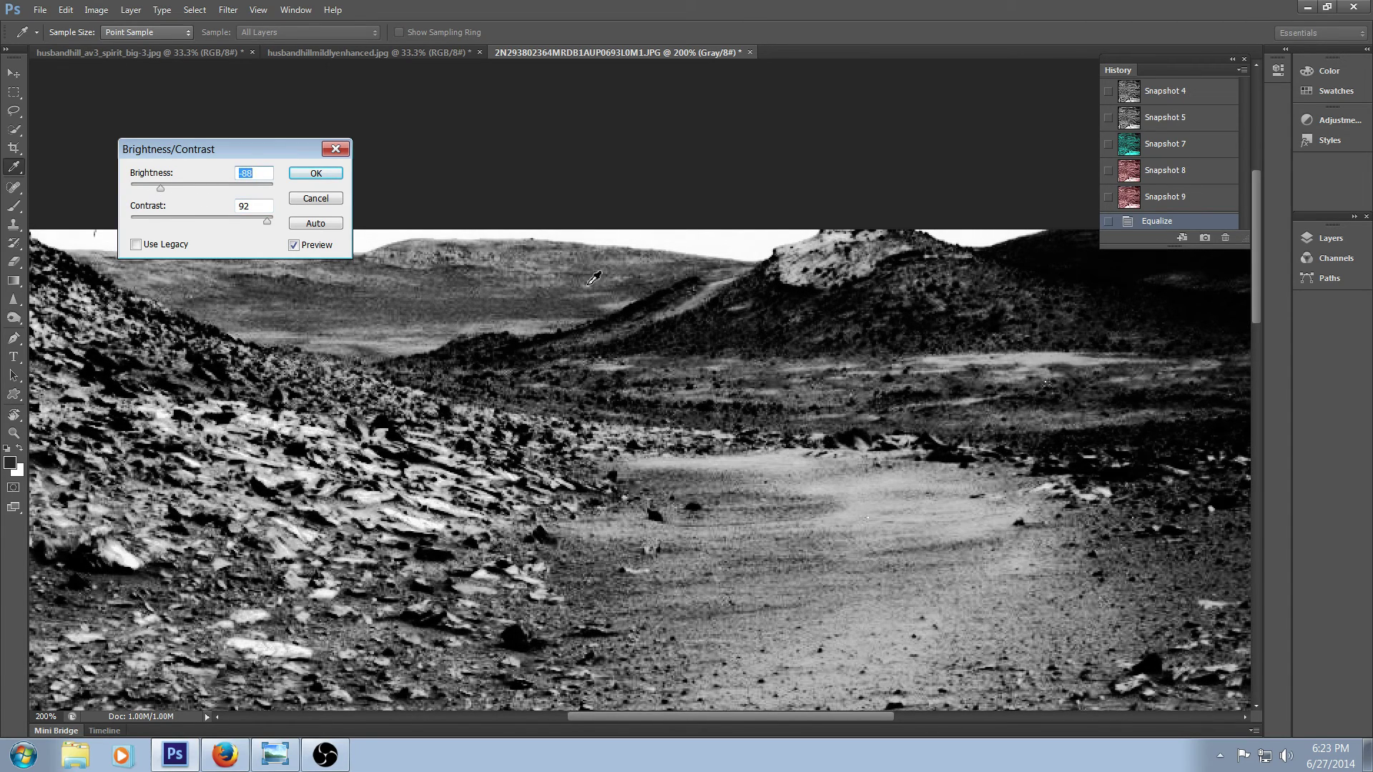
pyautogui.click(329, 199)
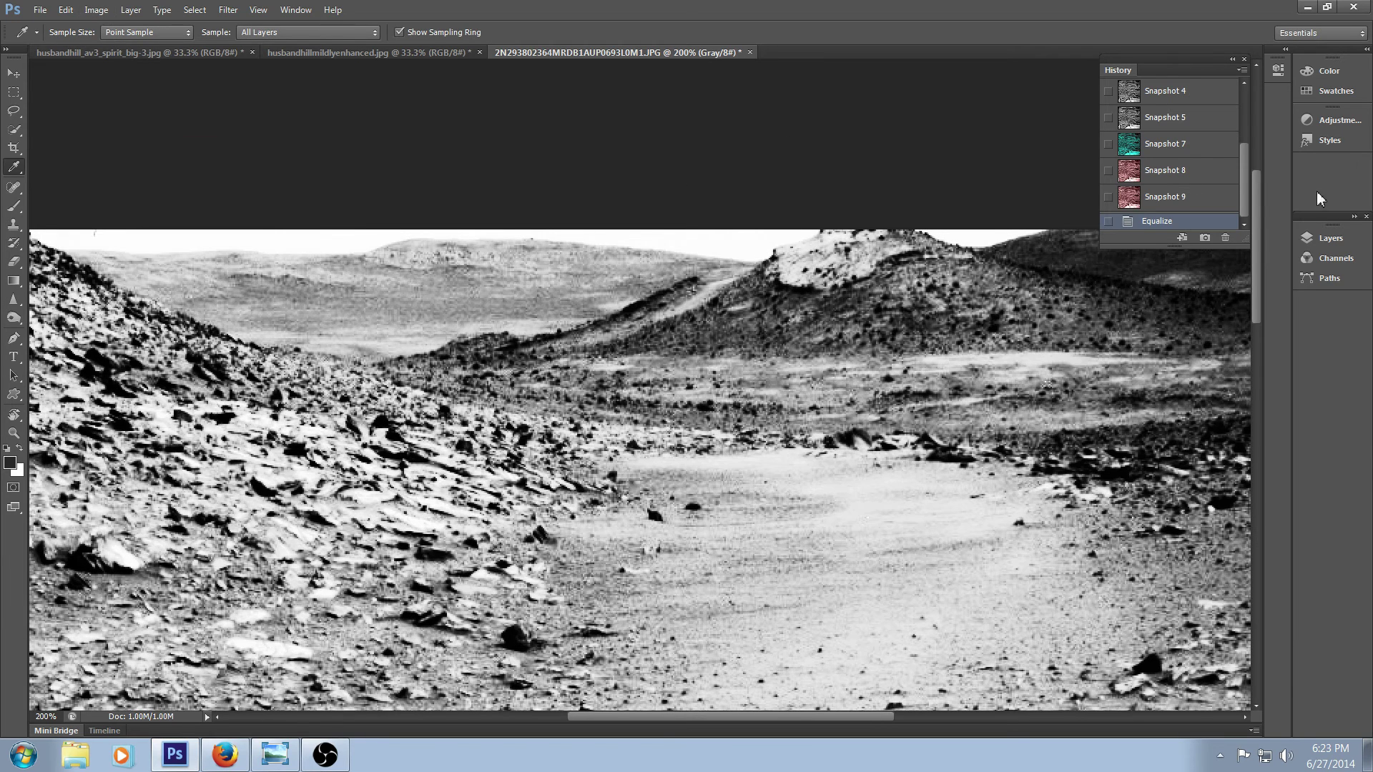
# - Restore Snapshot 2 from the history and examine the distant ridge and the rocky hill at 300%
pyautogui.moveTo(1245, 197); pyautogui.dragTo(1246, 138)
pyautogui.click(1190, 150)
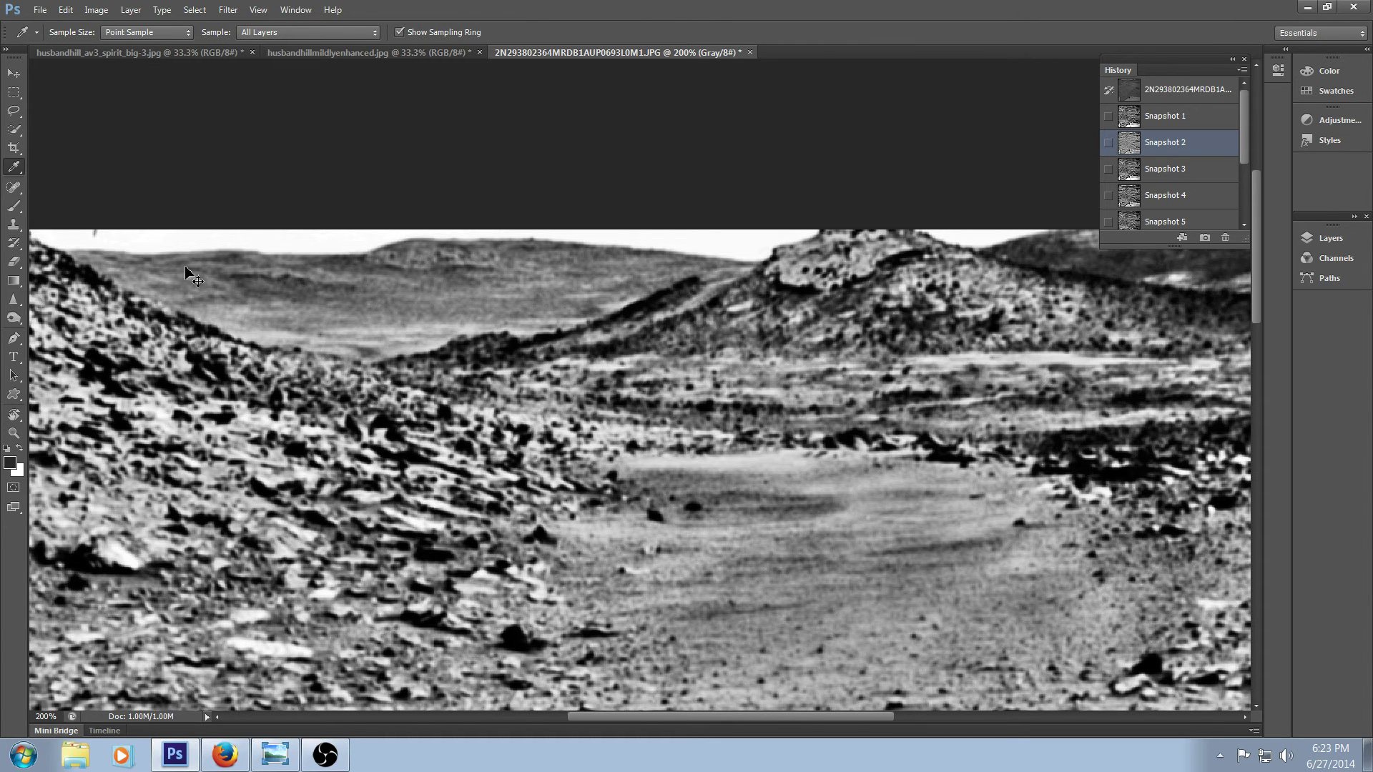
pyautogui.hotkey('ctrl', '+')
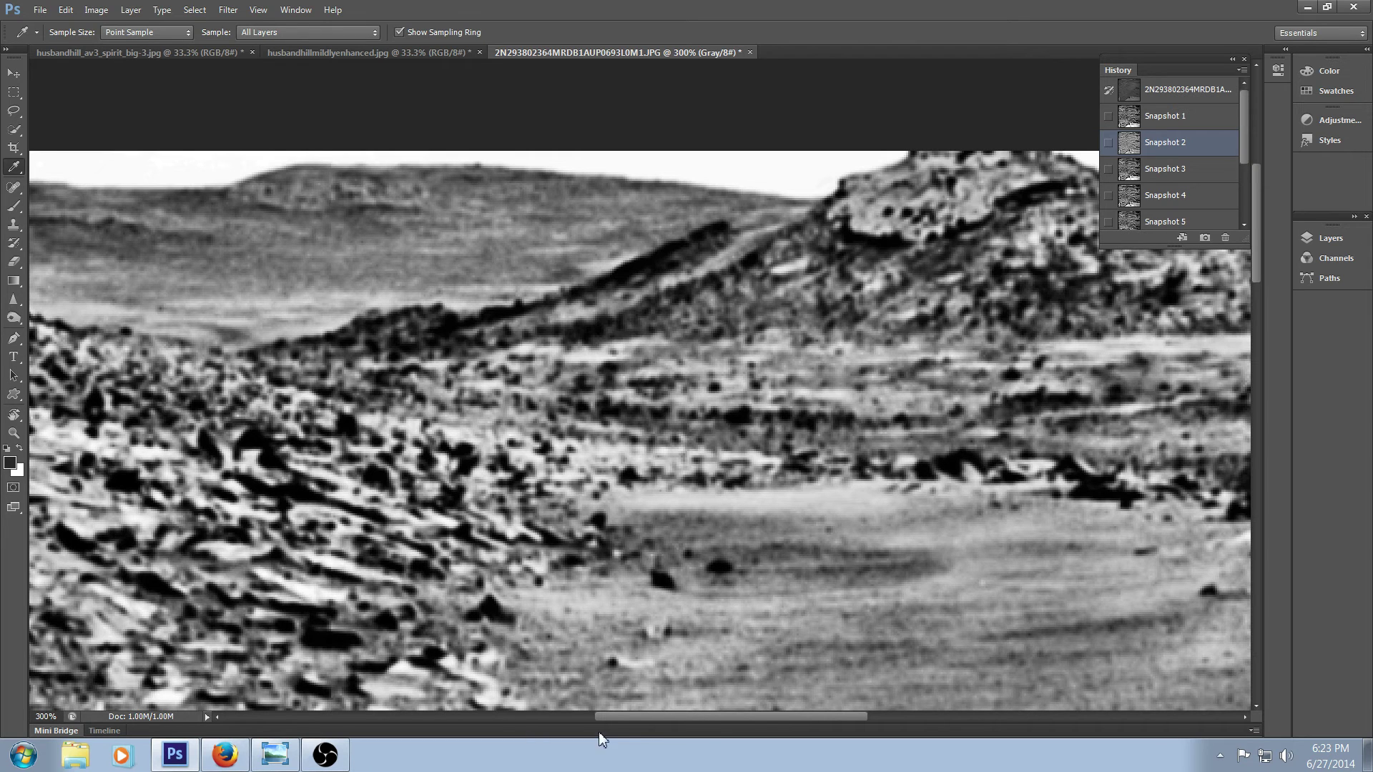
pyautogui.moveTo(624, 717); pyautogui.dragTo(550, 717)
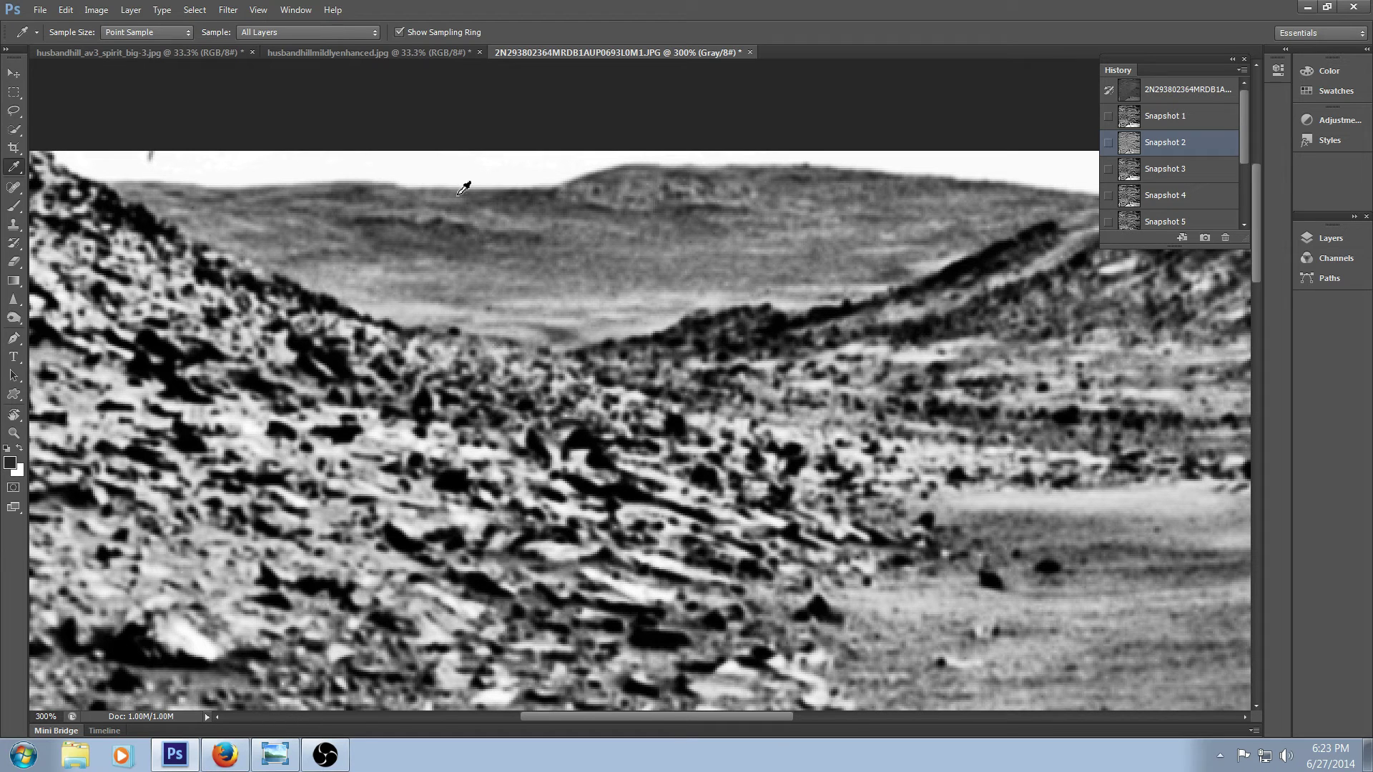
pyautogui.moveTo(541, 718); pyautogui.dragTo(568, 719)
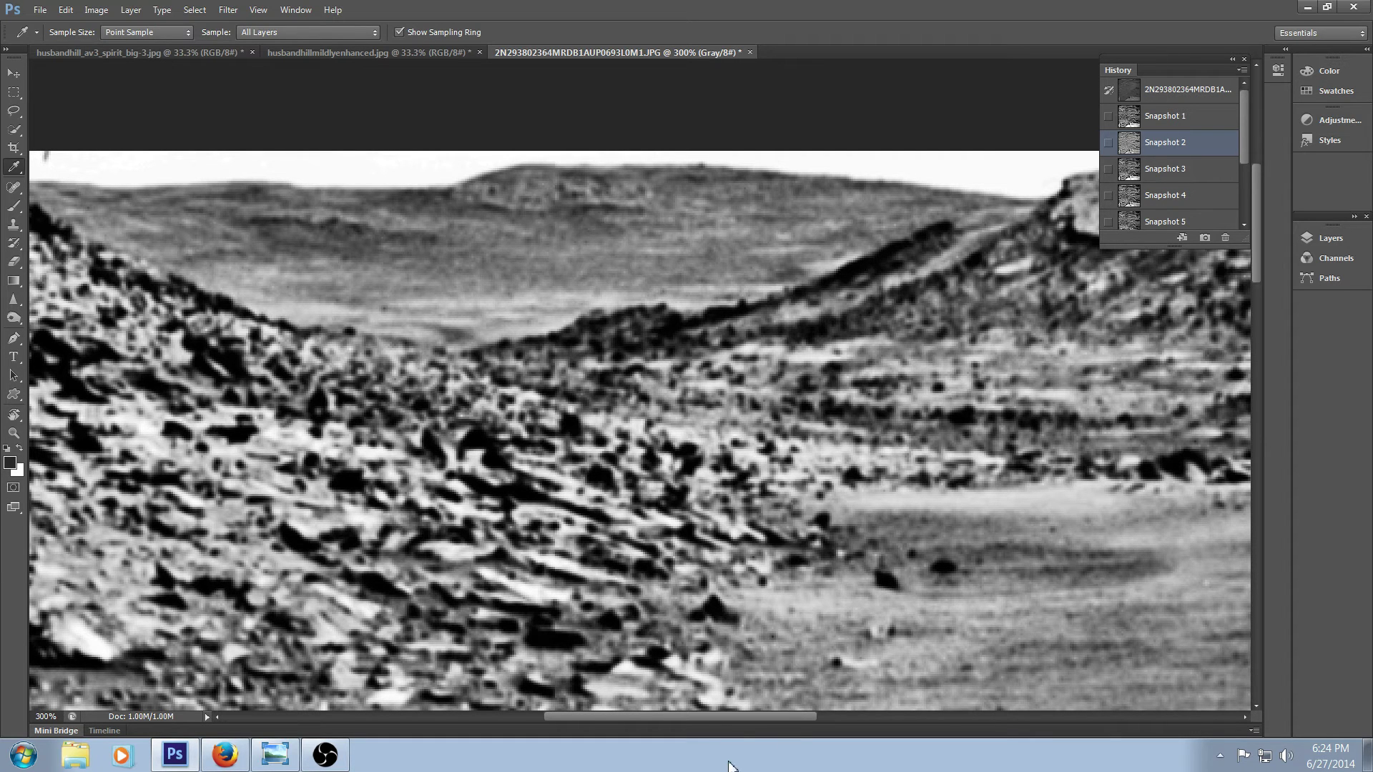
pyautogui.moveTo(744, 717); pyautogui.dragTo(858, 717)
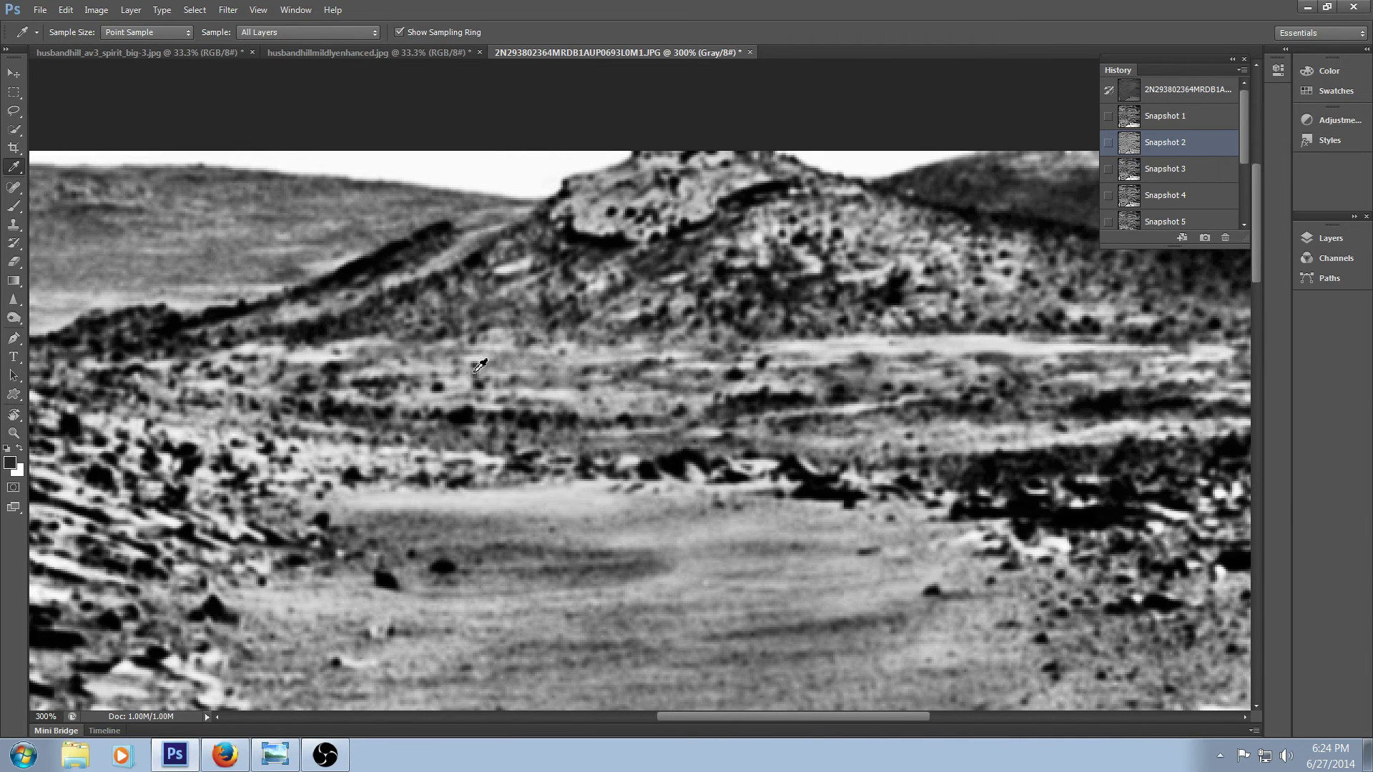
# - Return to the photo's original history state and view the whole unprocessed image at 66.7%
pyautogui.click(1173, 91)
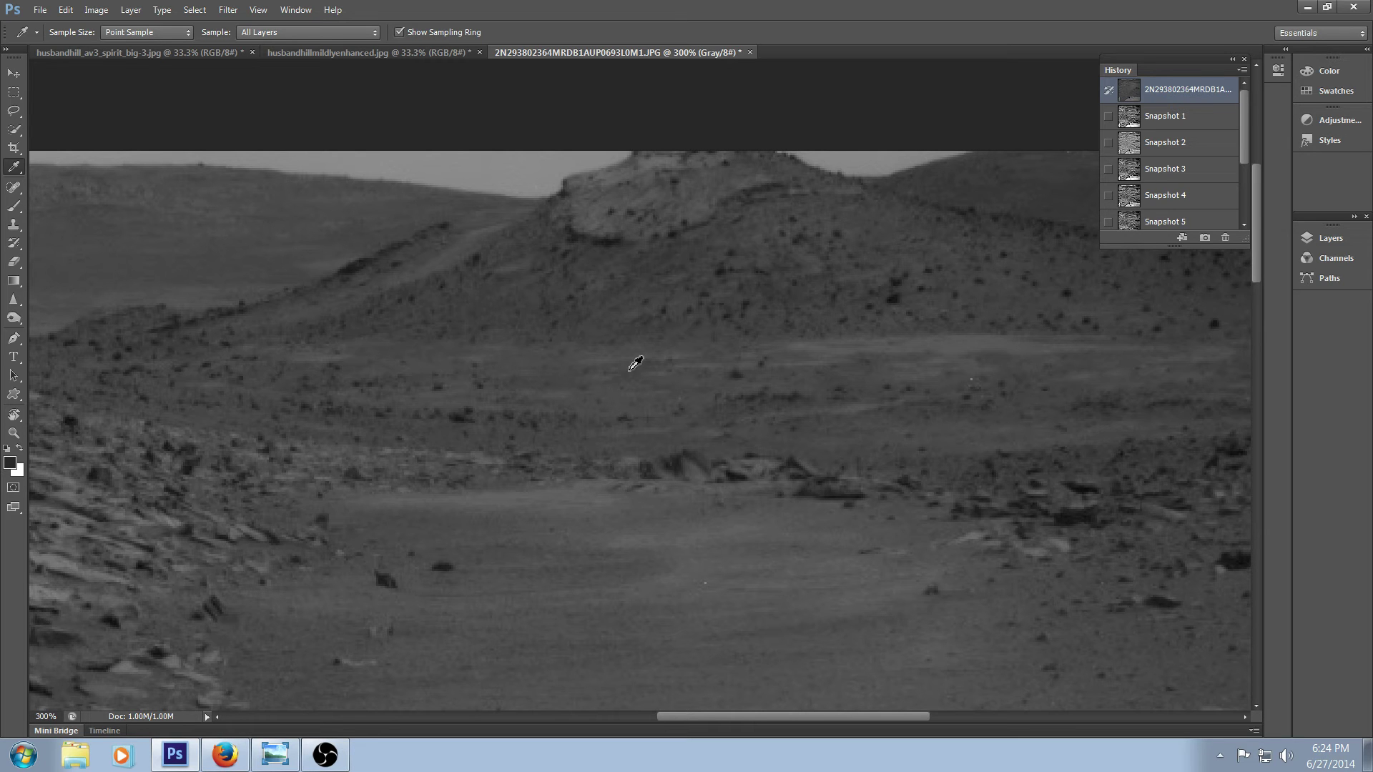
pyautogui.hotkey('ctrl', '-')
pyautogui.hotkey('ctrl', '-')
pyautogui.hotkey('ctrl', '-')
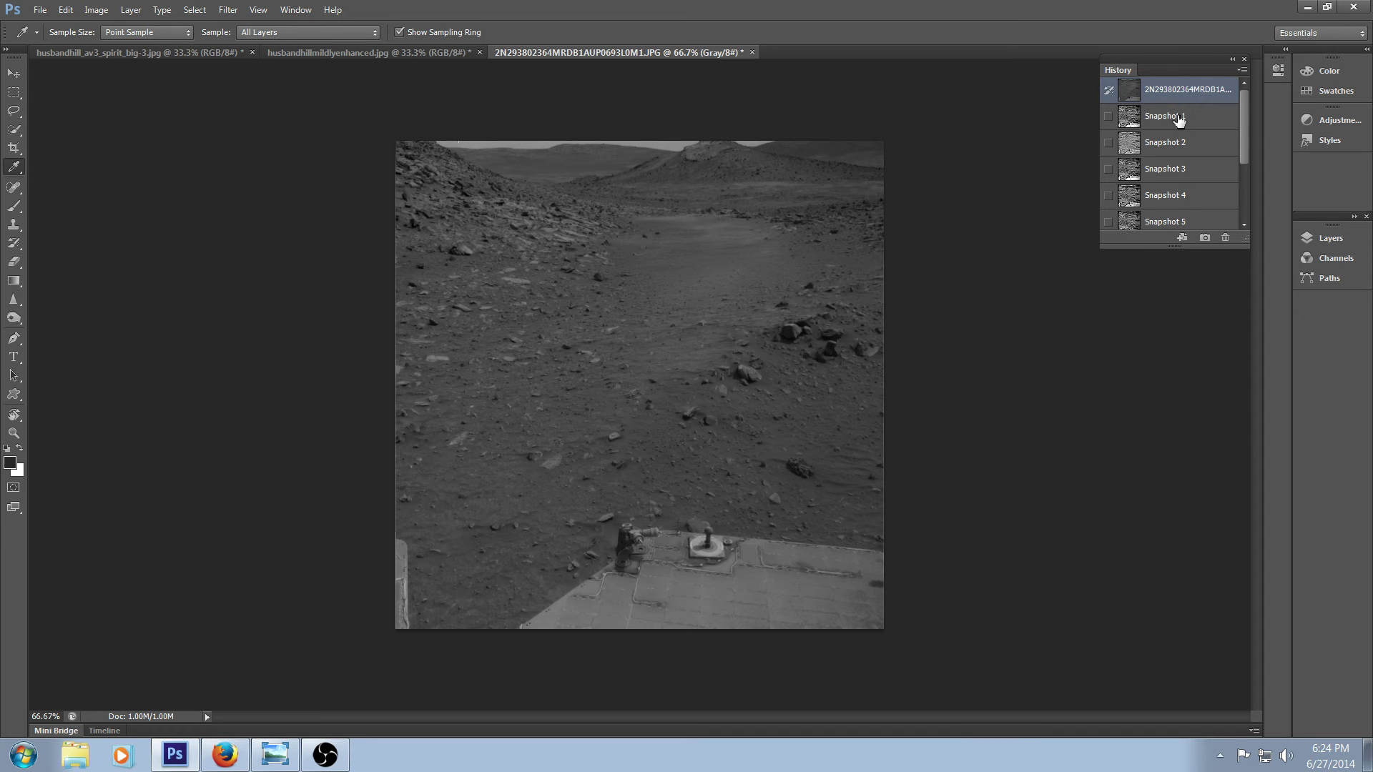
# - Show Snapshot 2 again and inspect the rocky hill on the horizon at 300%
pyautogui.hotkey('ctrl', '+')
pyautogui.hotkey('ctrl', '+')
pyautogui.hotkey('ctrl', '+')
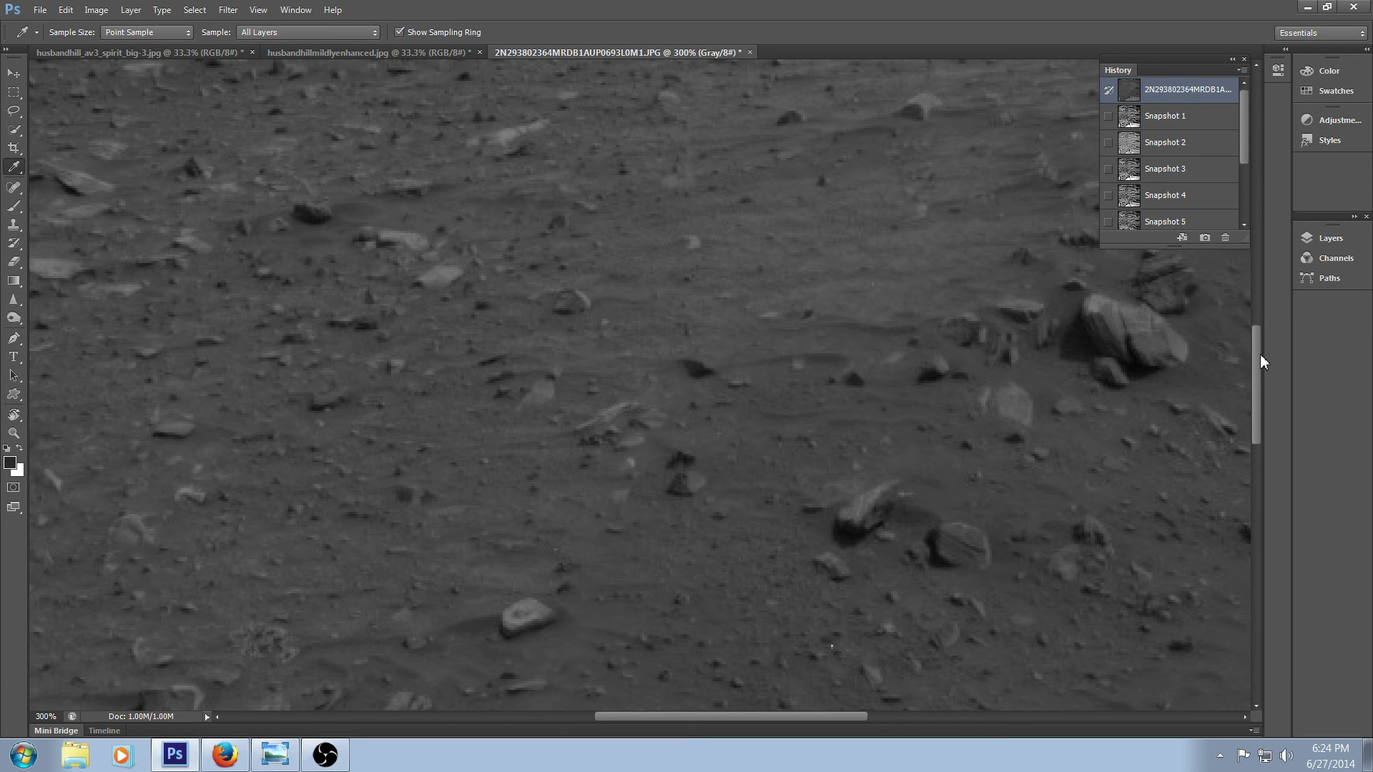
pyautogui.click(1165, 142)
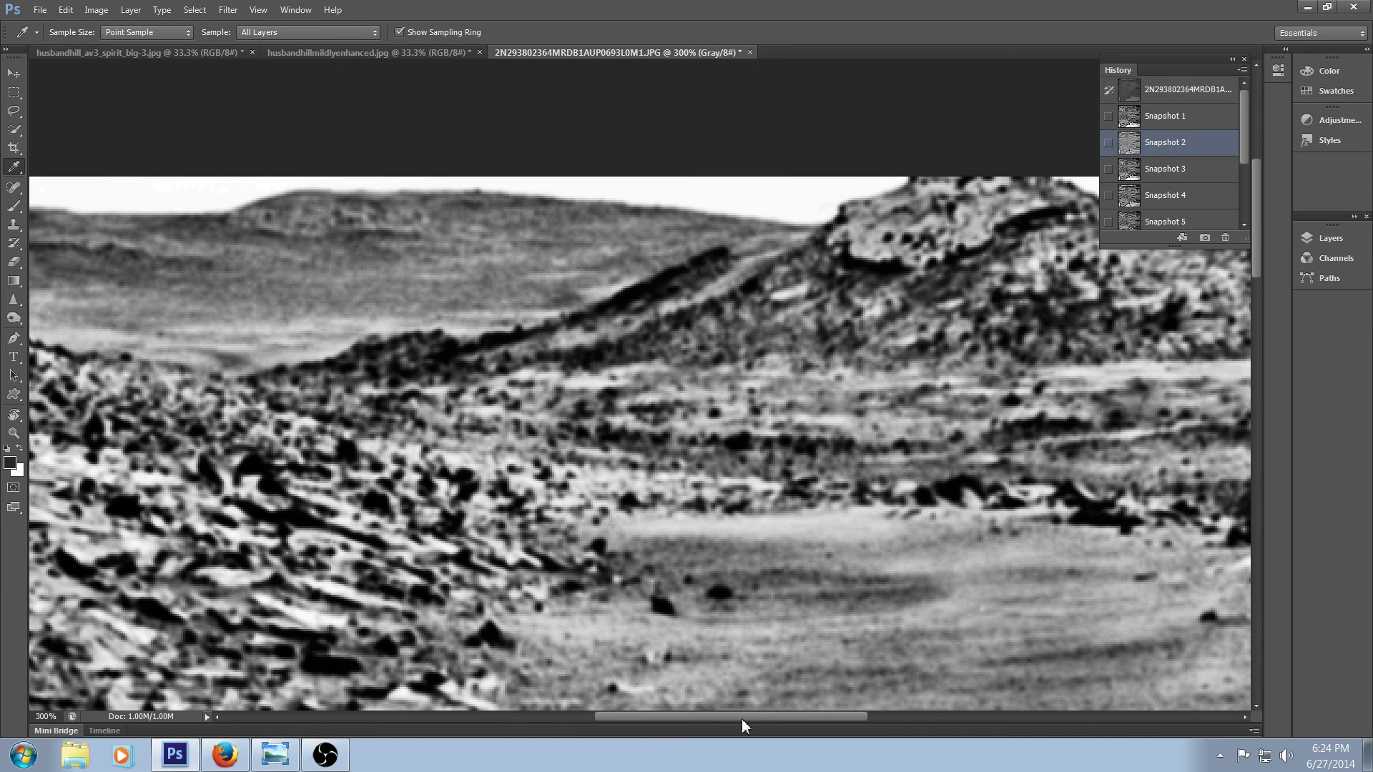
pyautogui.moveTo(741, 719); pyautogui.dragTo(801, 718)
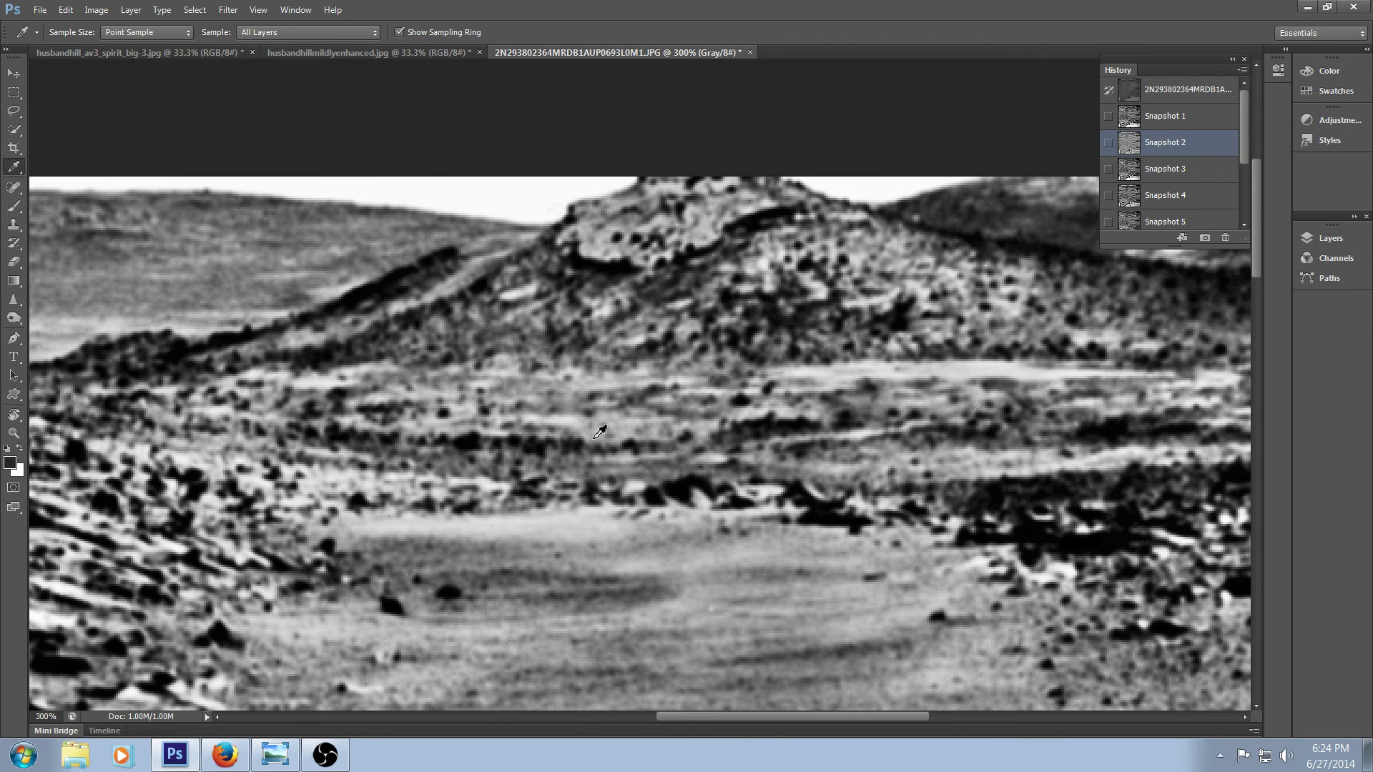
# - Compare the rocky hill between Snapshot 1, Snapshot 2 and the original history state
pyautogui.click(1195, 121)
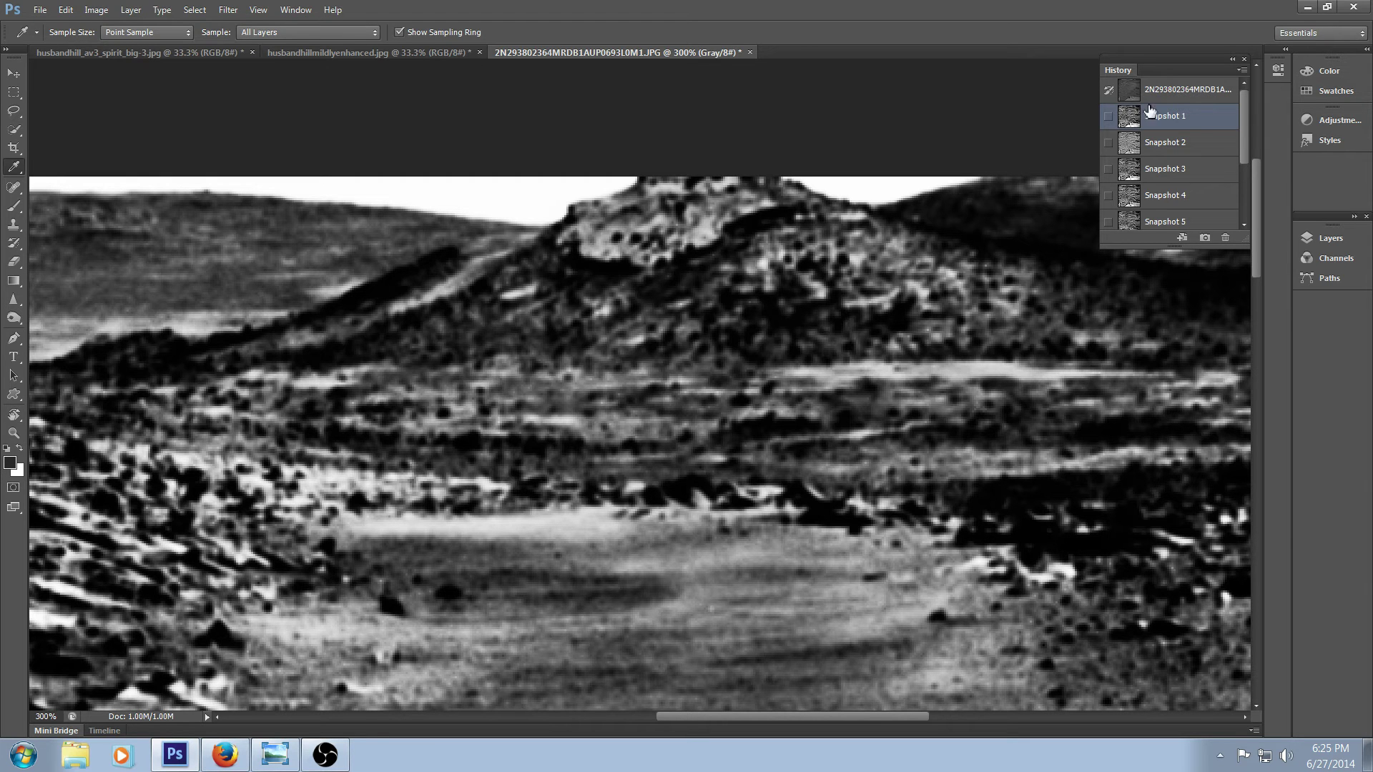
pyautogui.click(1173, 96)
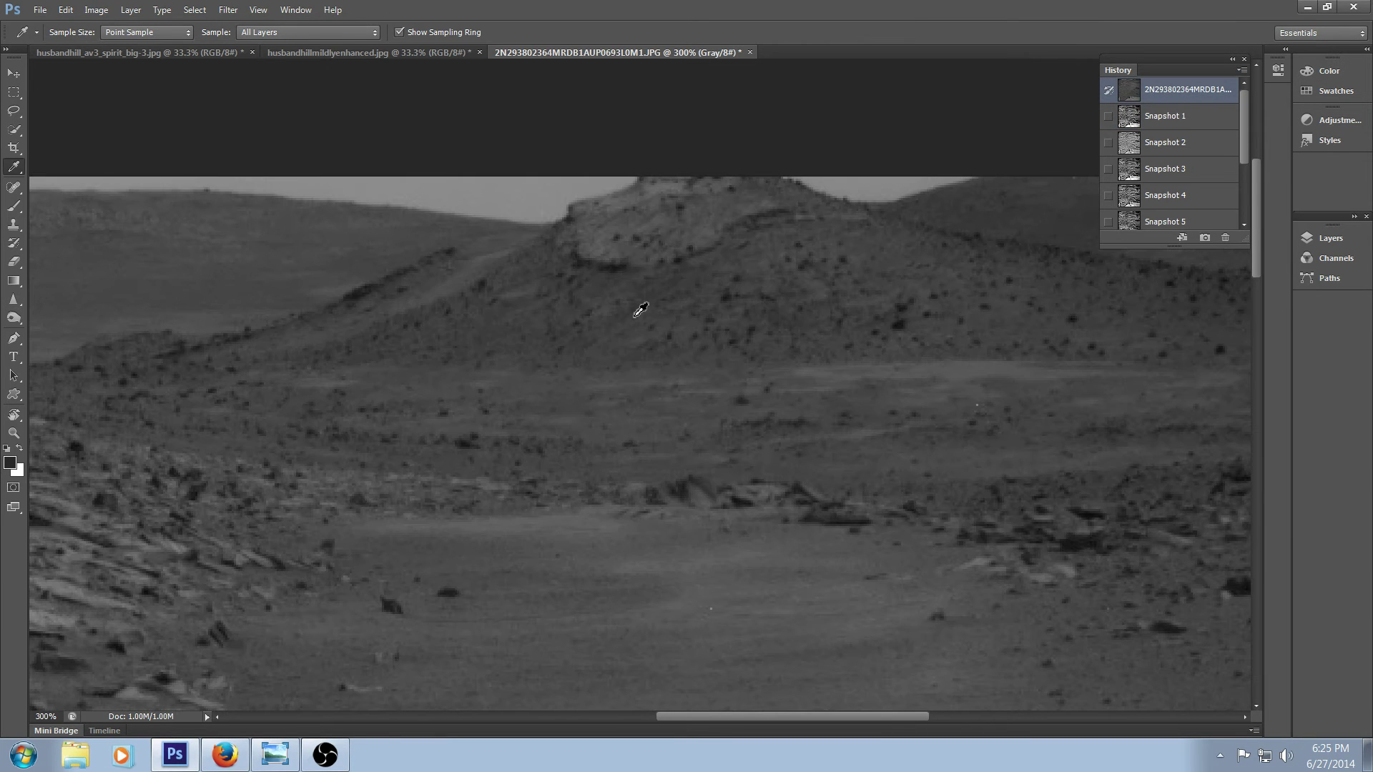
pyautogui.click(1204, 128)
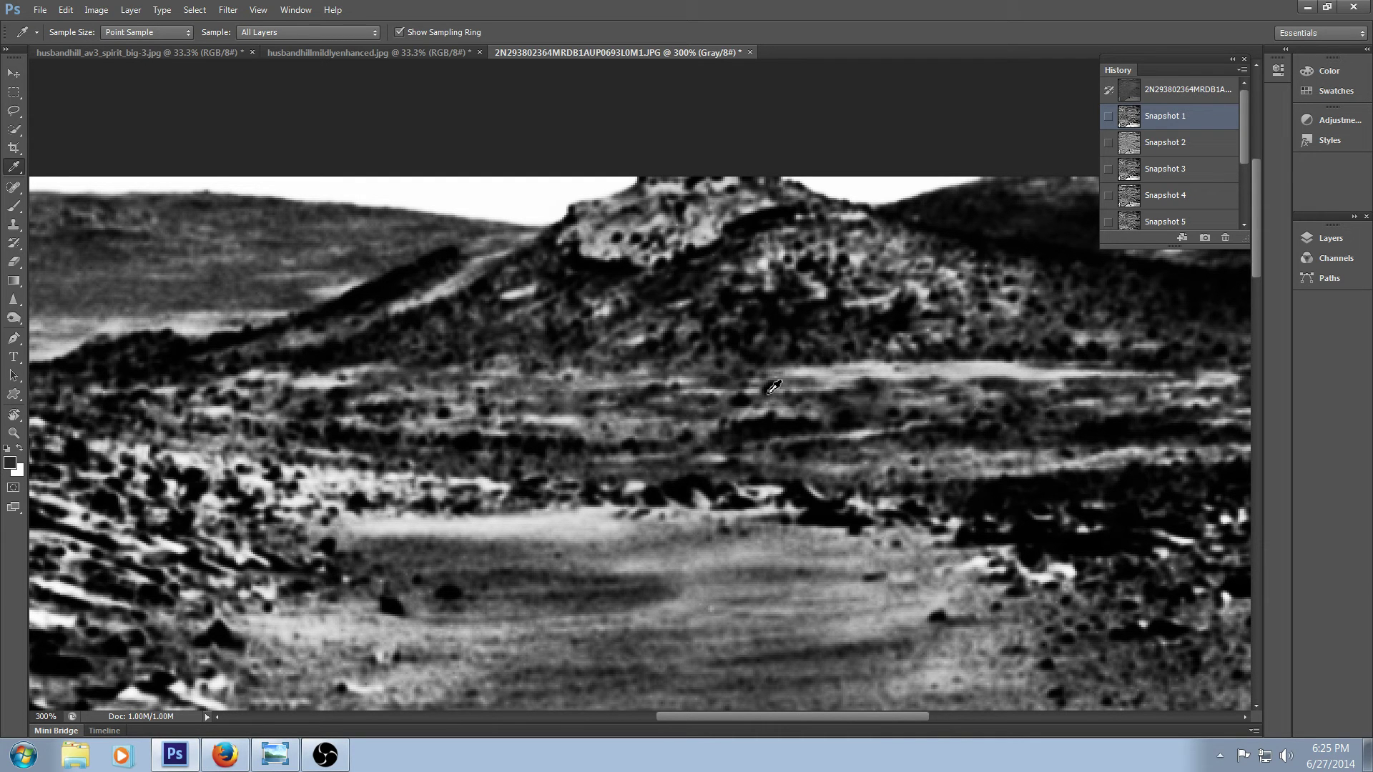
pyautogui.click(1173, 147)
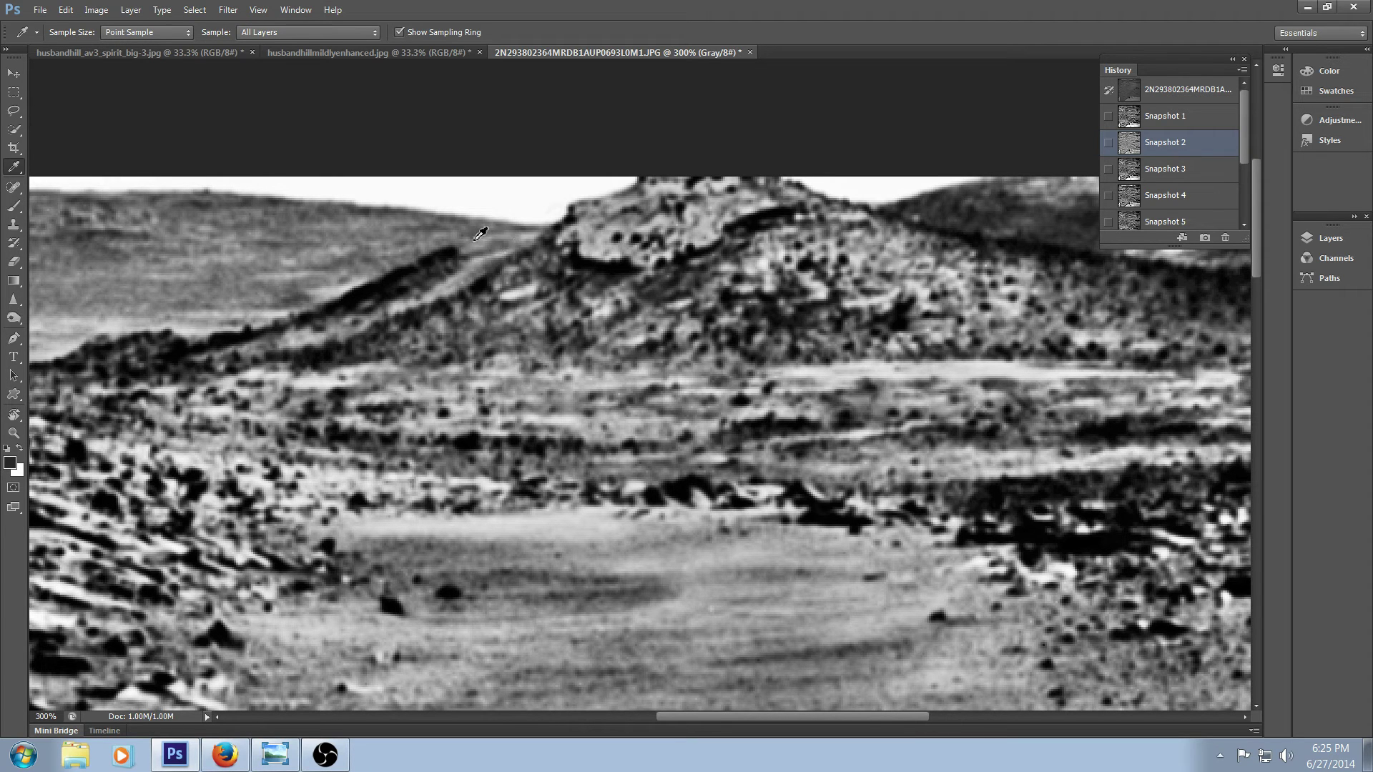
pyautogui.click(1176, 91)
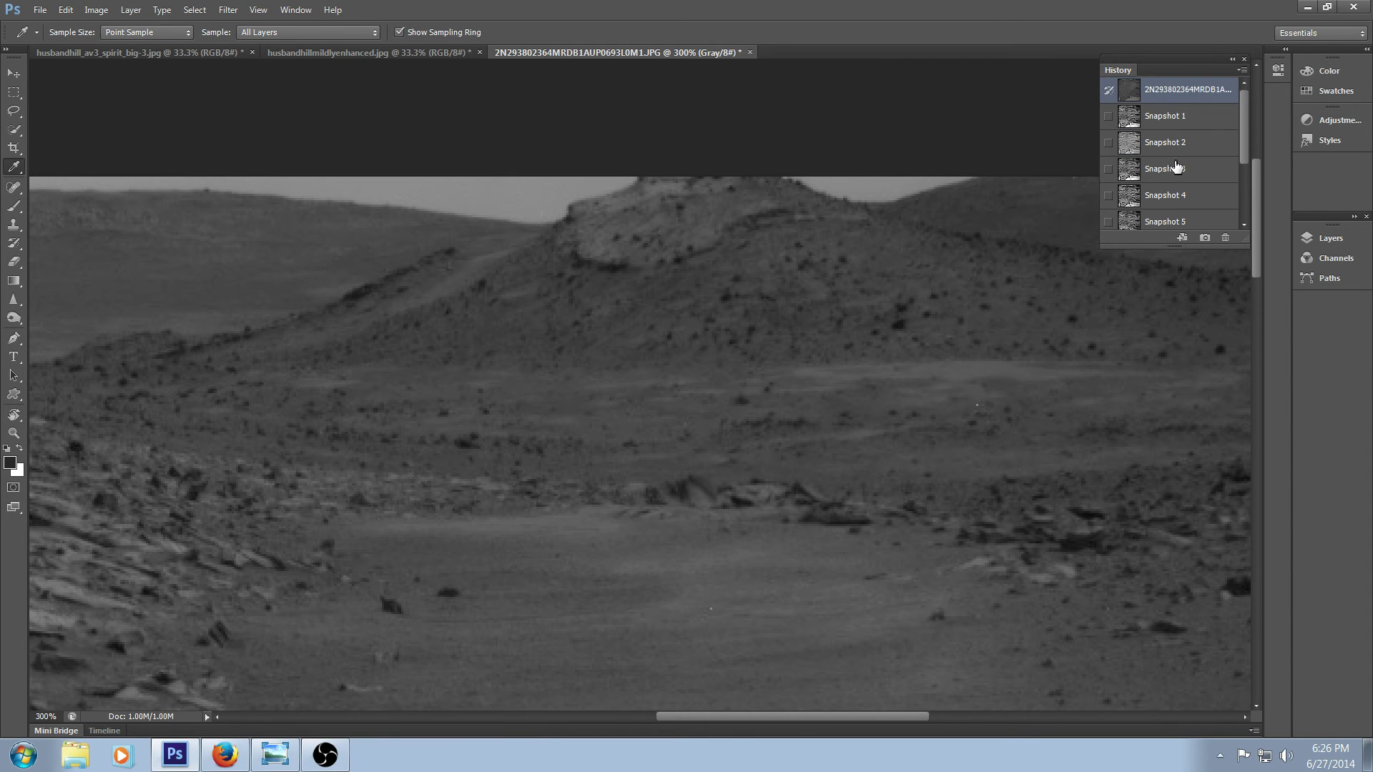
# - Show Snapshot 1 and examine the rocky hill and the distant ridge at 500%
pyautogui.click(1201, 120)
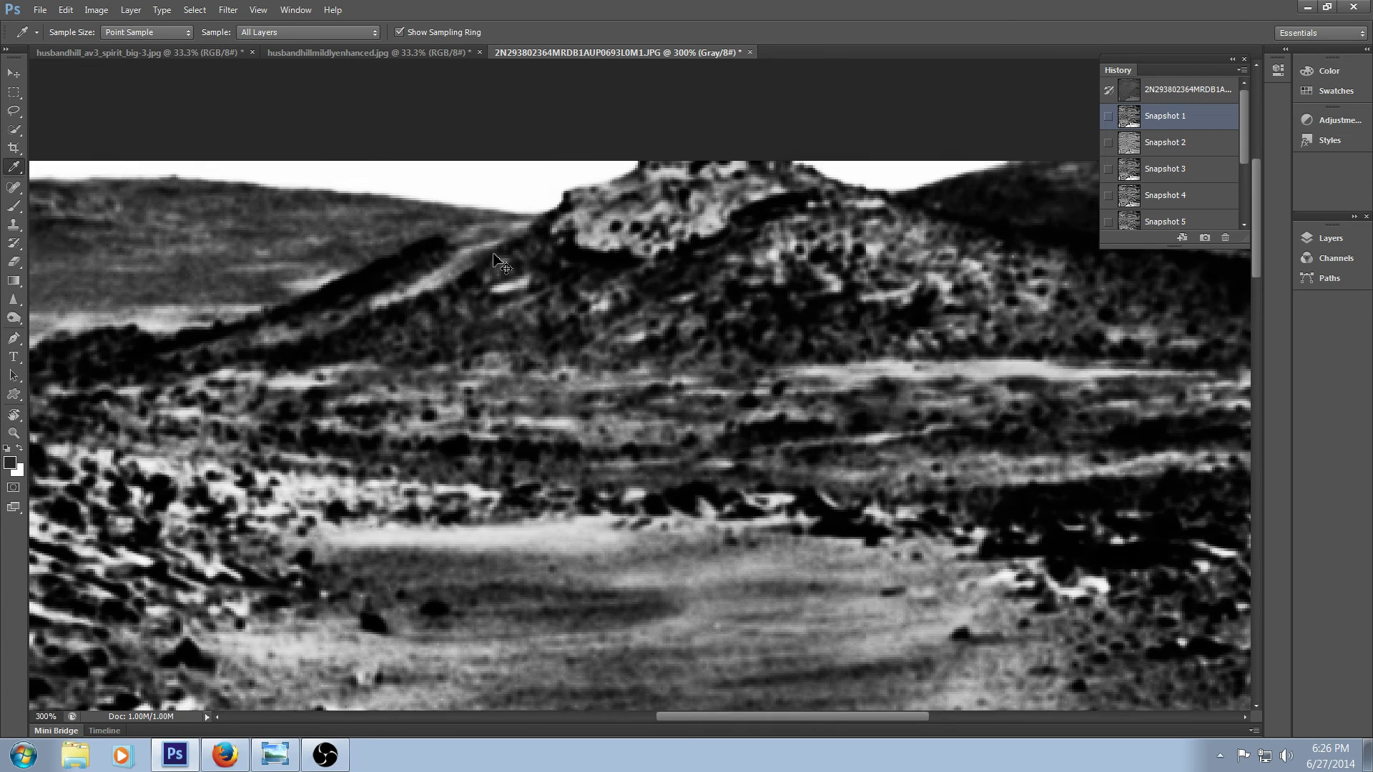
pyautogui.hotkey('ctrl', '+')
pyautogui.hotkey('ctrl', '+')
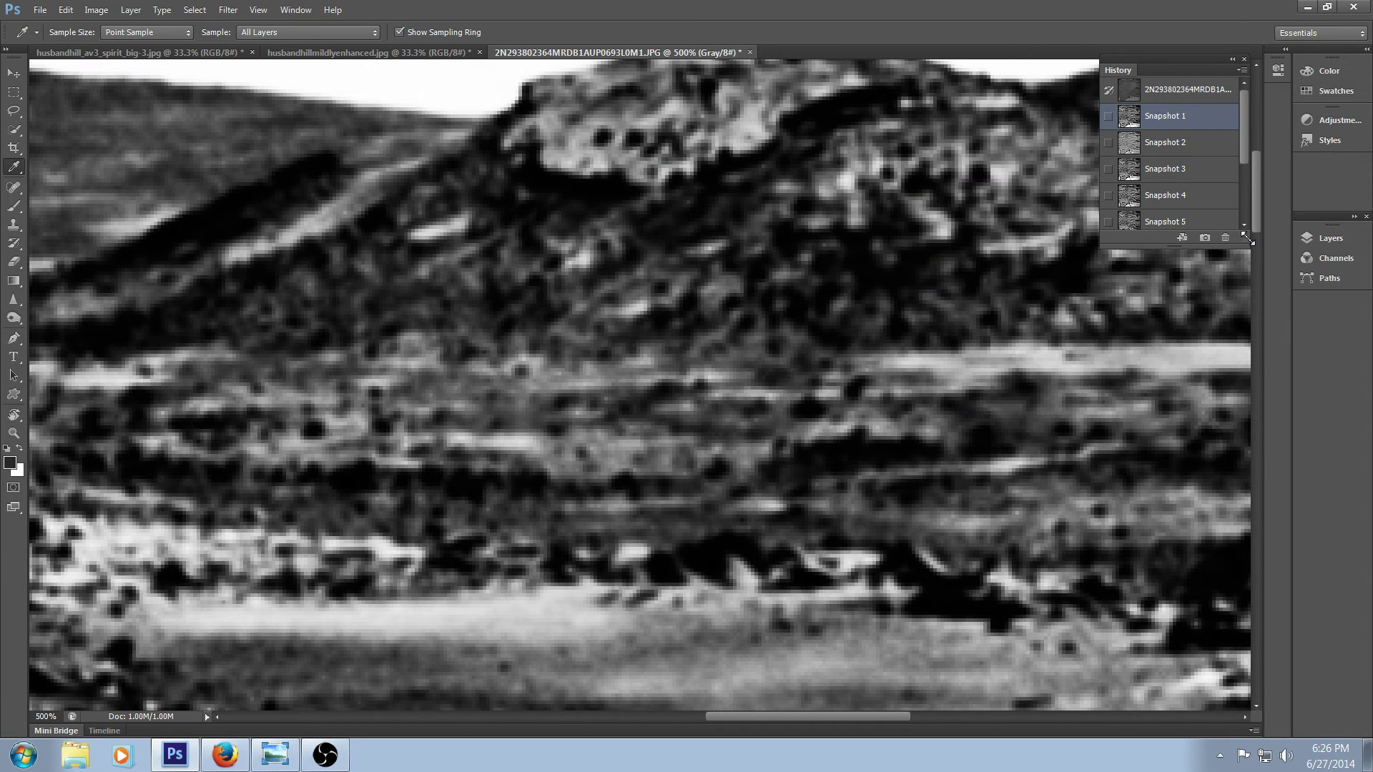
pyautogui.scroll(2, 1237, 240)
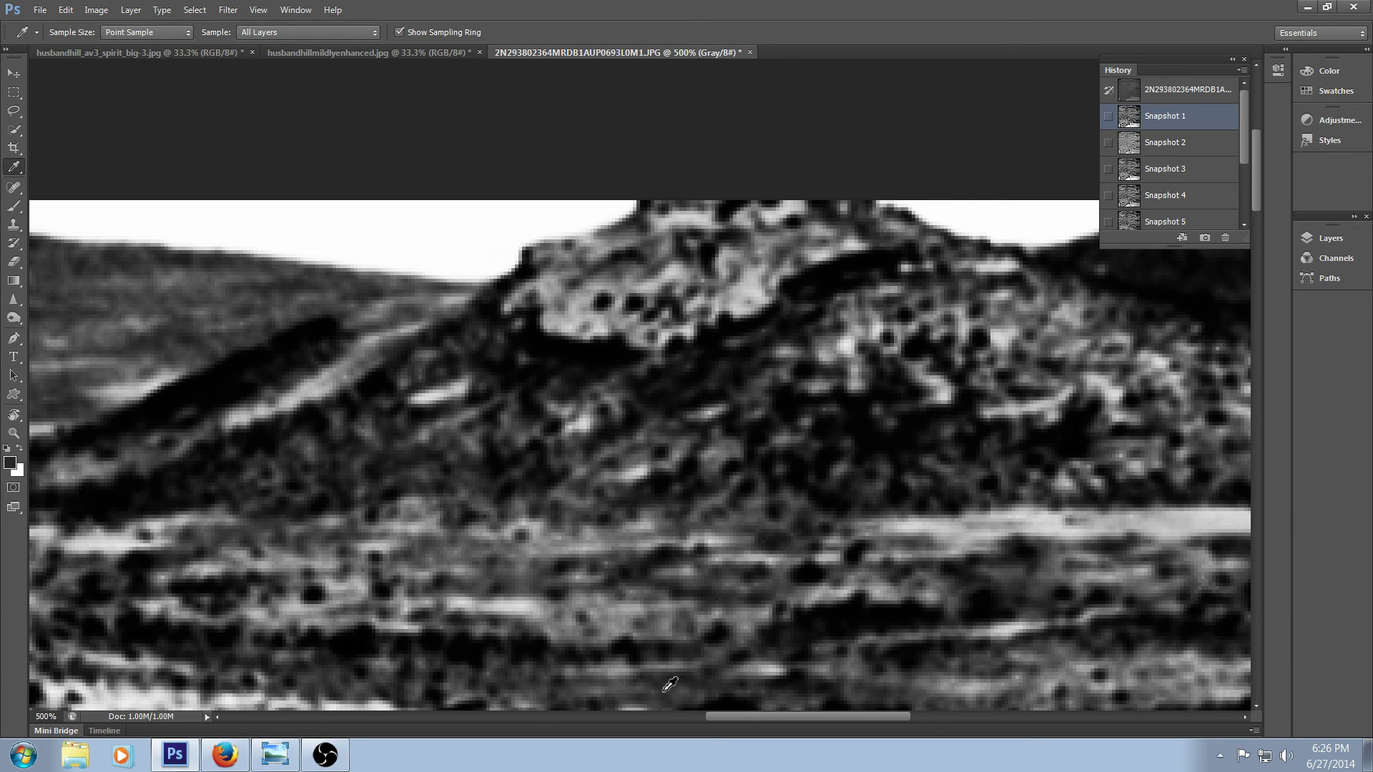
pyautogui.moveTo(727, 719); pyautogui.dragTo(566, 713)
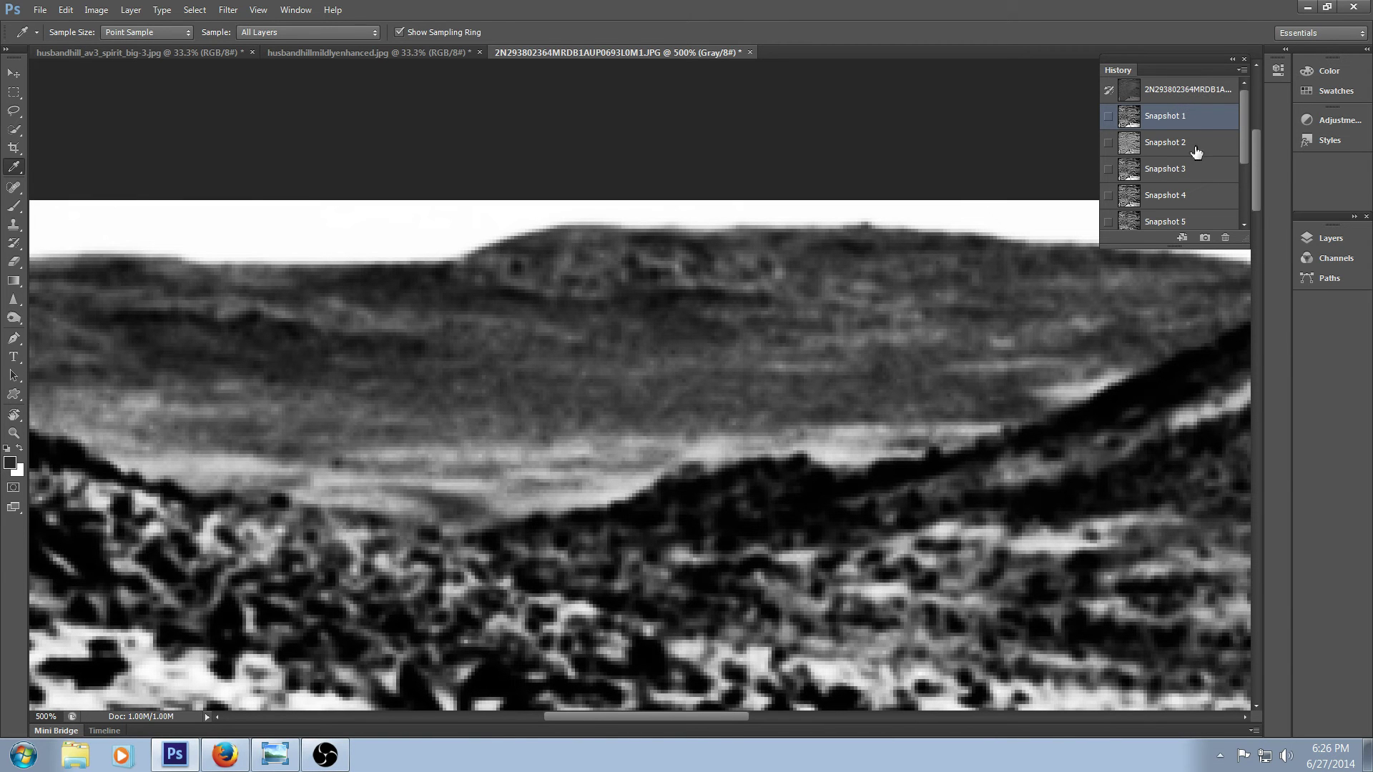
# - Compare Snapshot 3 with Snapshot 4 on the distant ridge at 500%, ending on Snapshot 3
pyautogui.click(1194, 170)
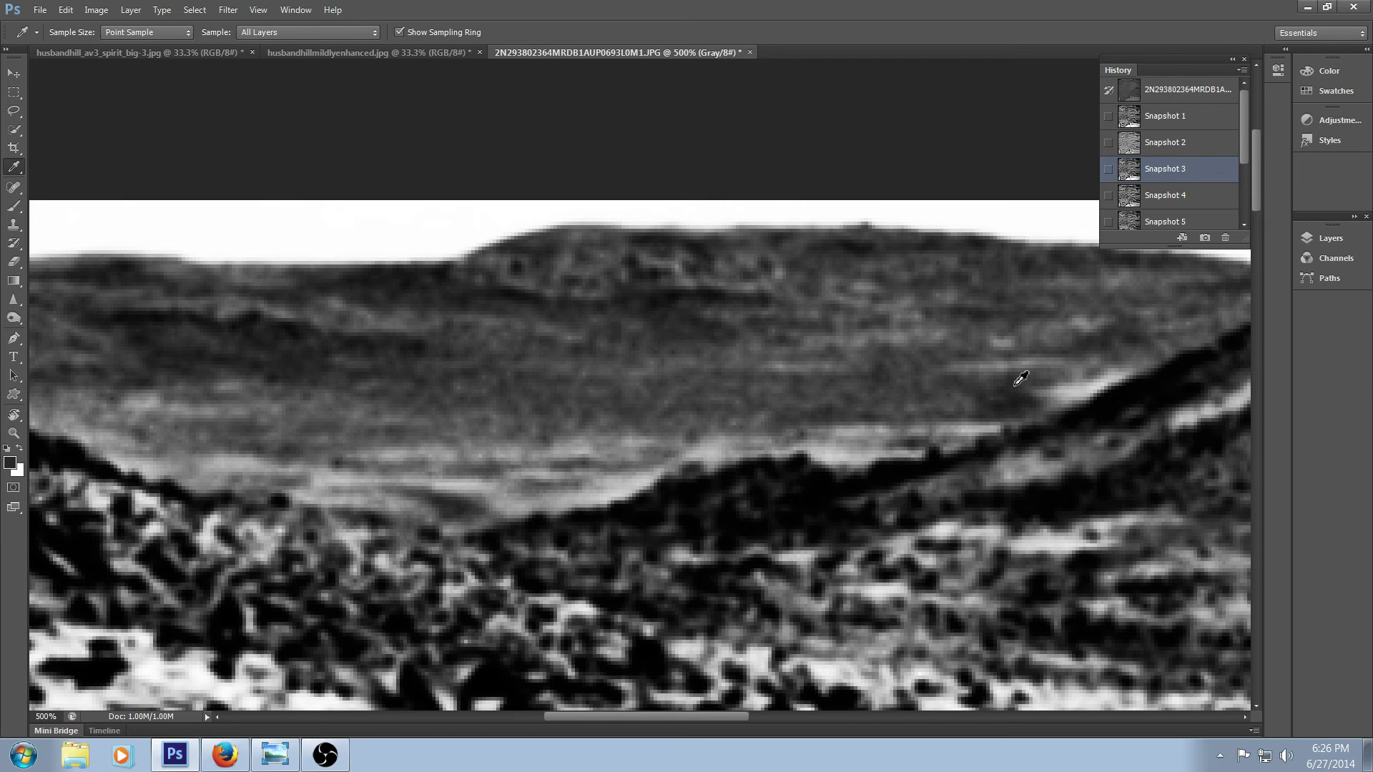
pyautogui.click(1183, 195)
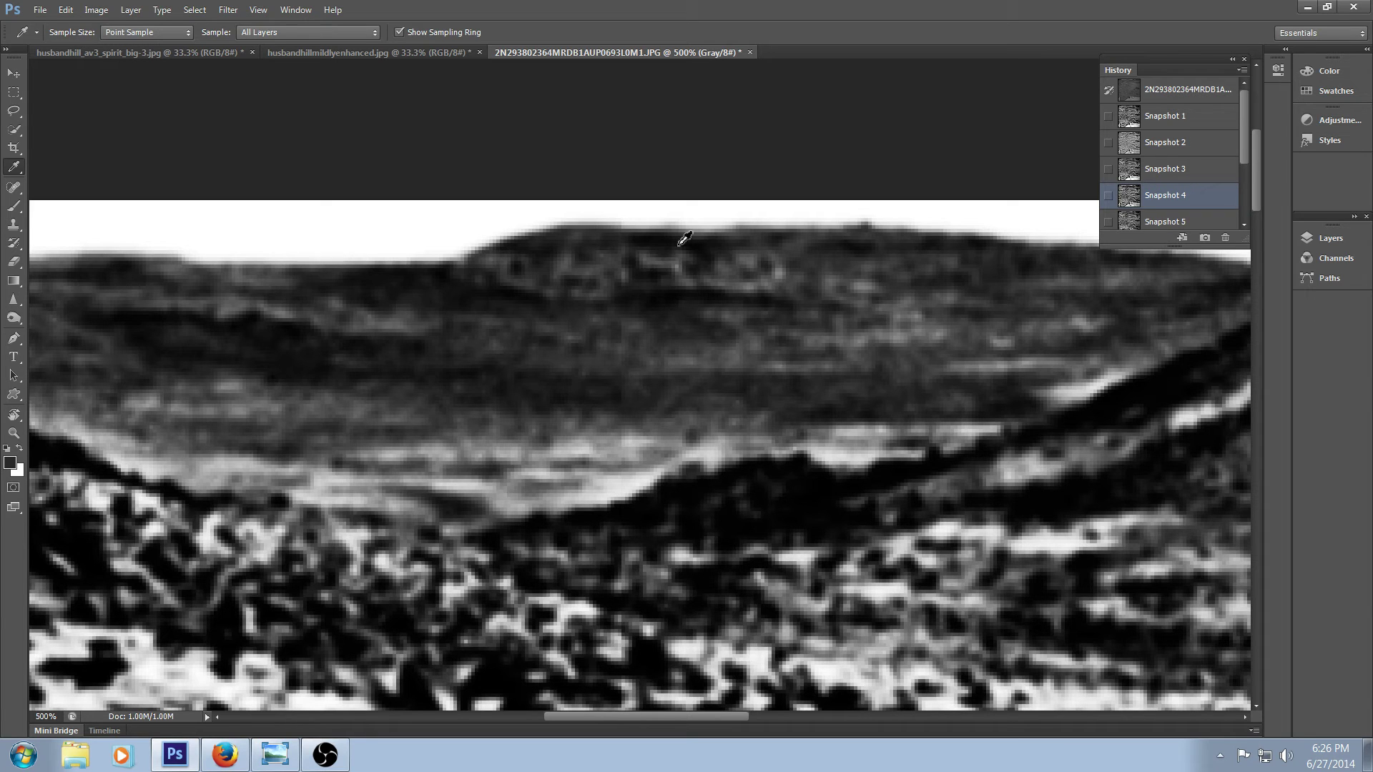
pyautogui.click(1219, 178)
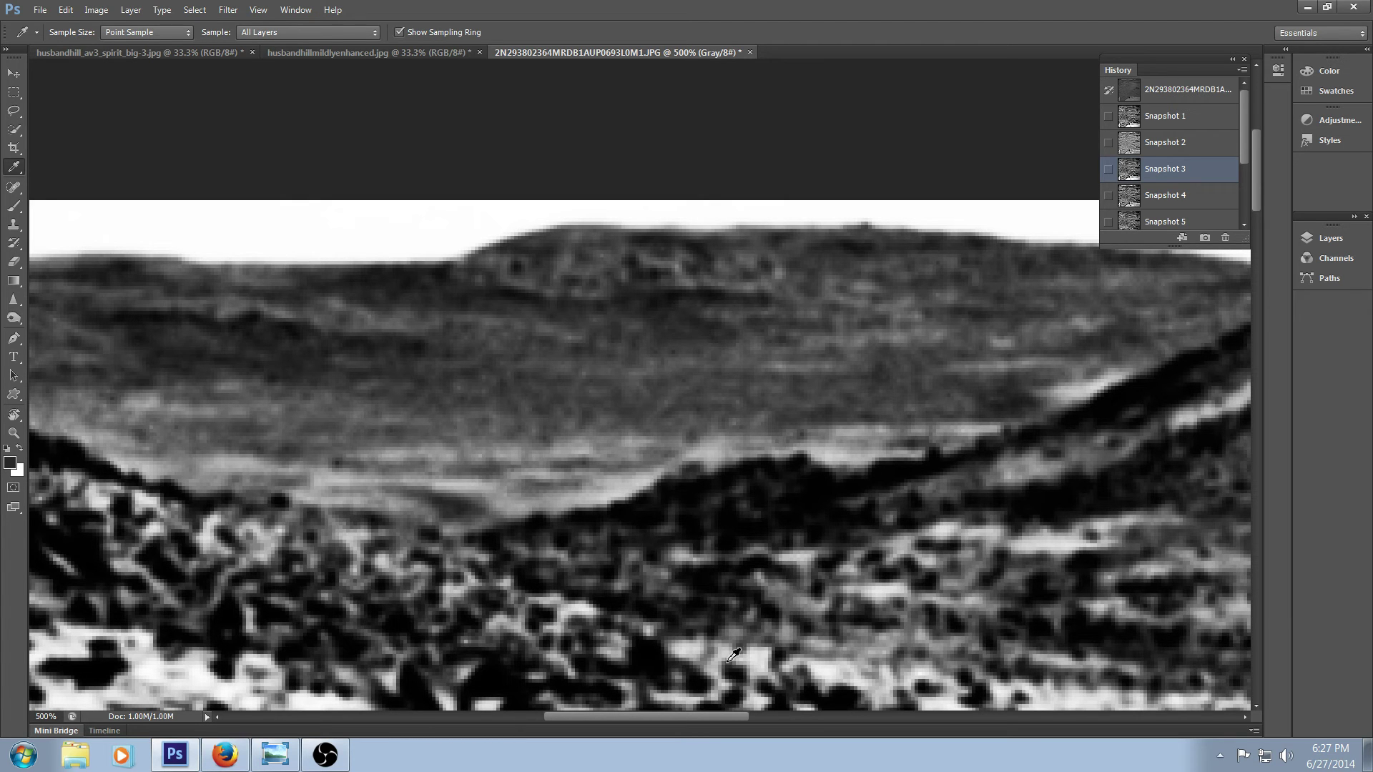
pyautogui.moveTo(687, 721); pyautogui.dragTo(597, 721)
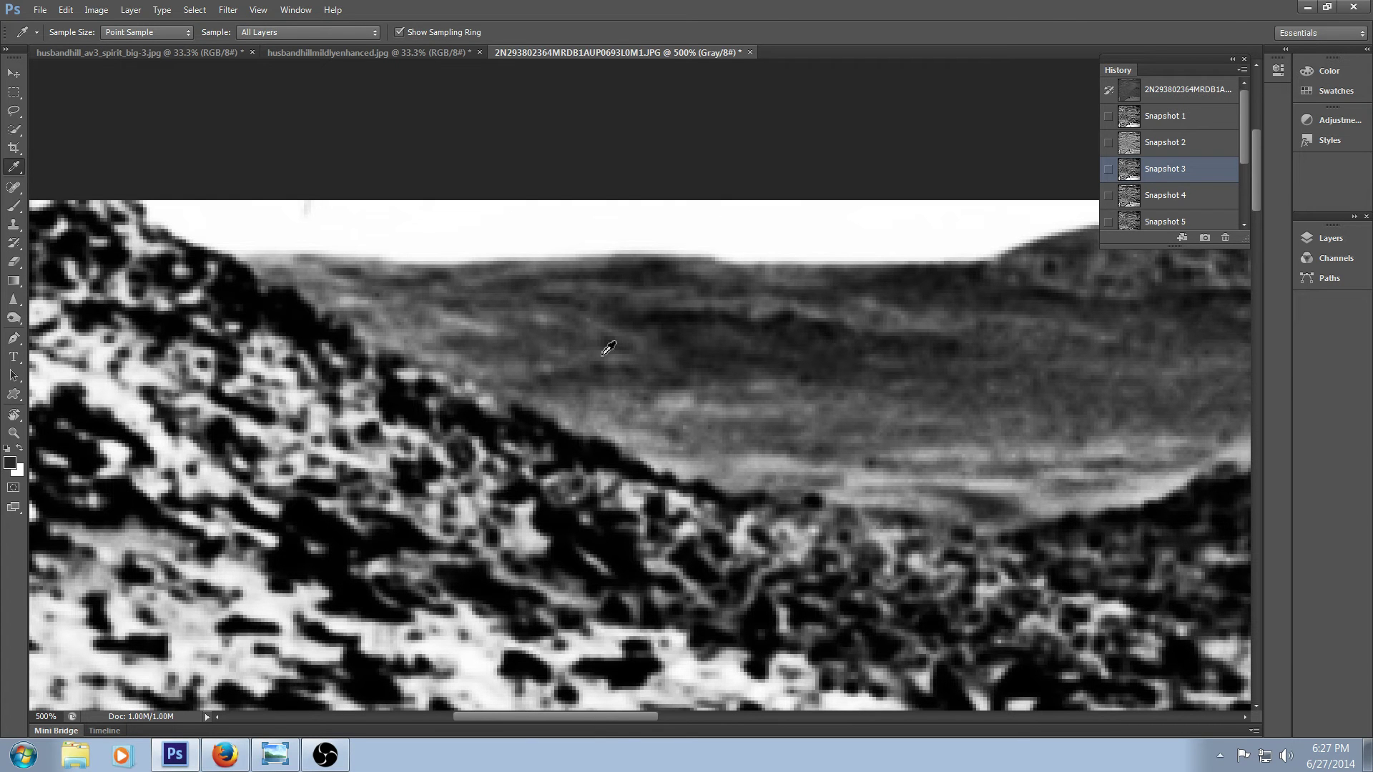
# - Compare Snapshot 2 with Snapshot 3 on the dark slopes near the photo's right edge, ending on Snapshot 3 at 400%
pyautogui.moveTo(634, 719); pyautogui.dragTo(1036, 722)
pyautogui.click(1168, 140)
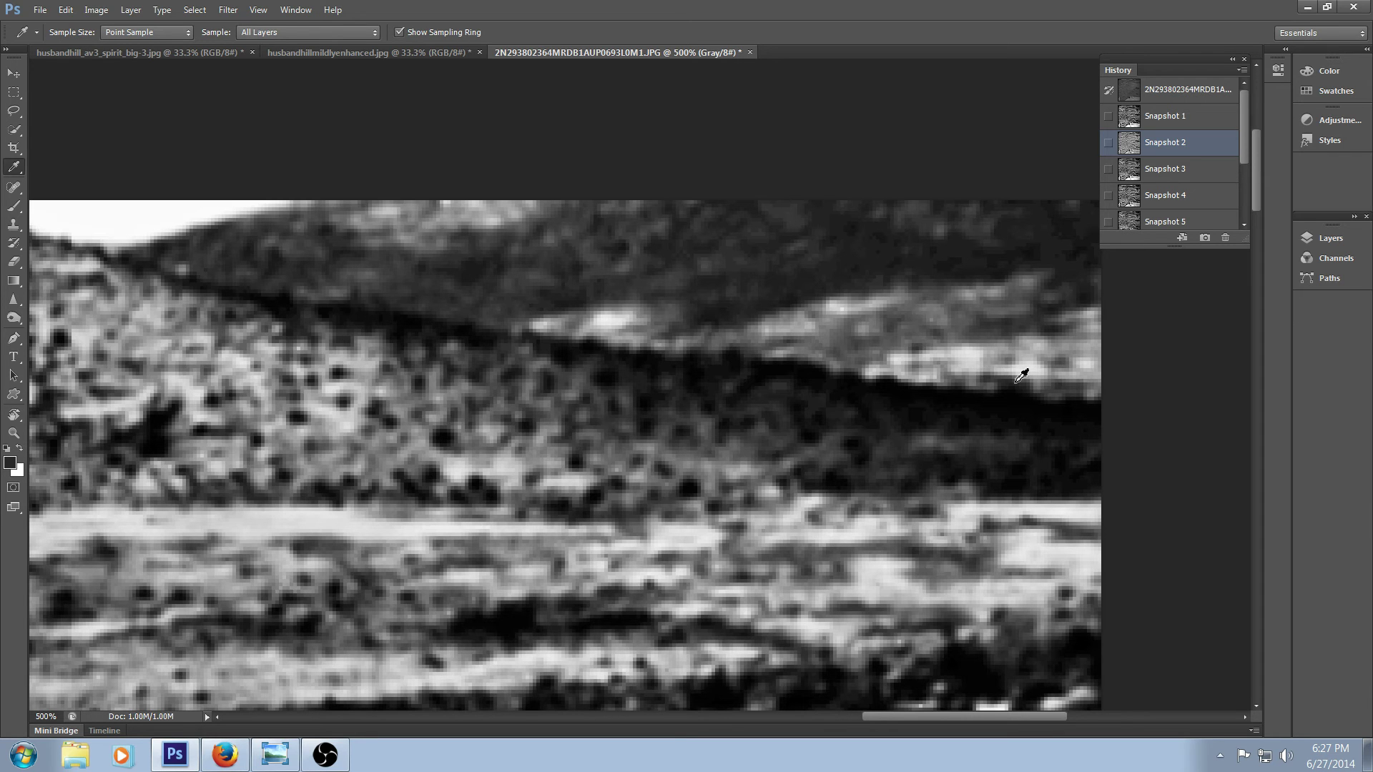
pyautogui.click(1181, 176)
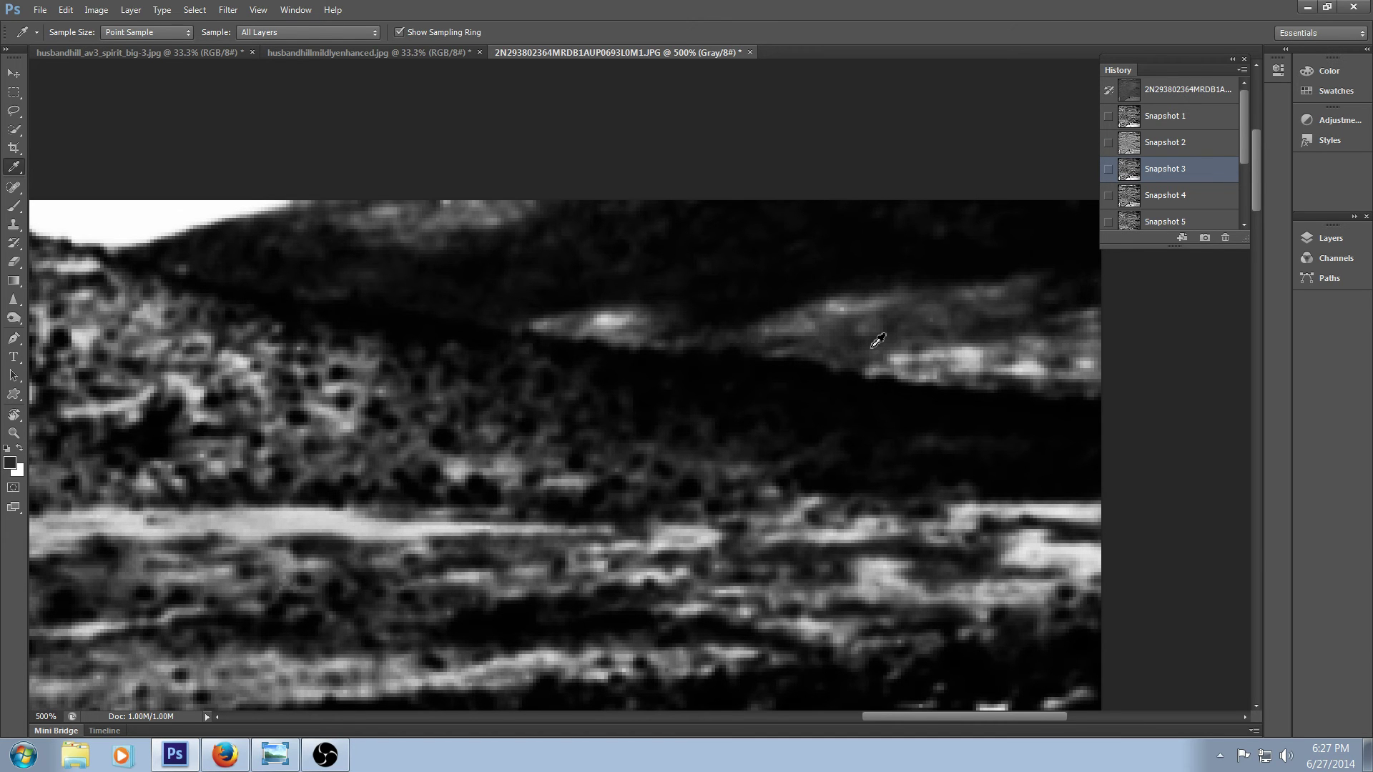
pyautogui.hotkey('ctrl', '-')
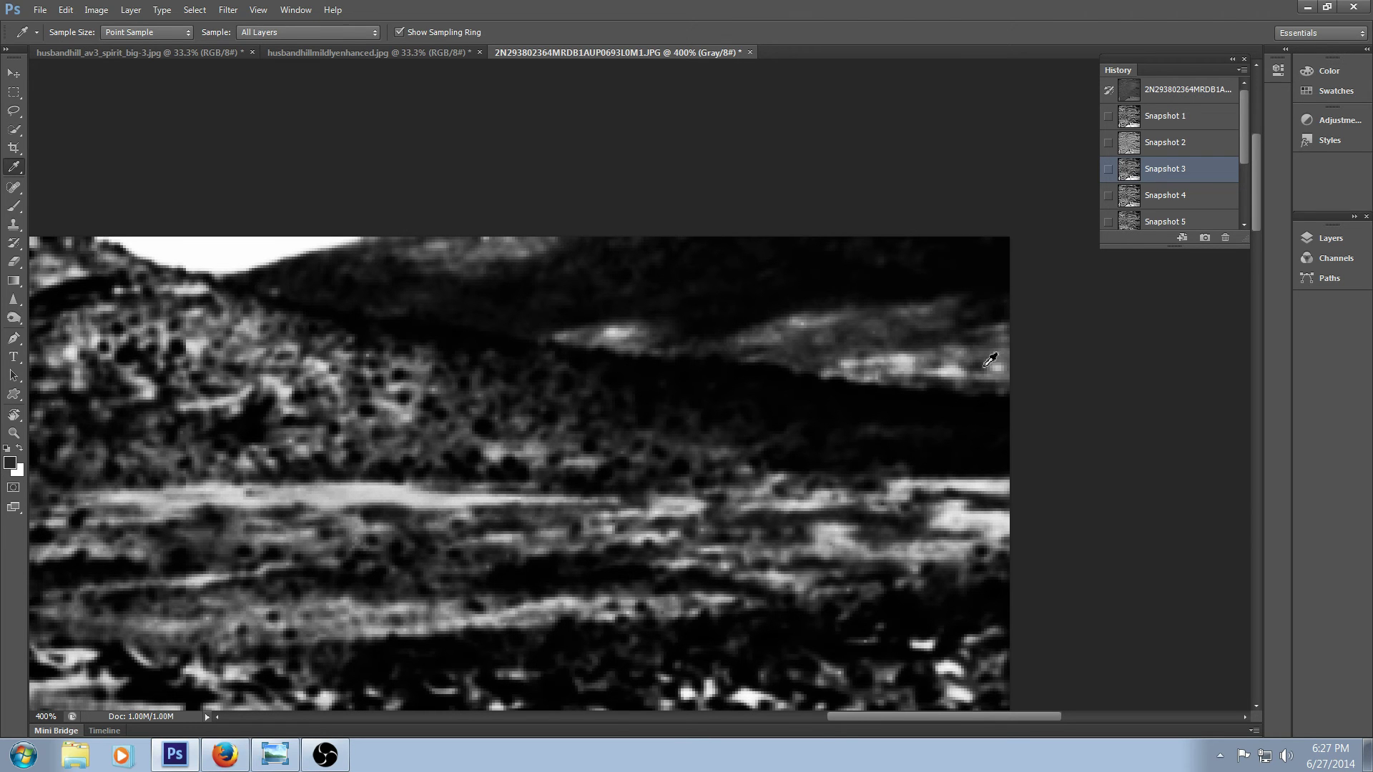
# - Compare the rocky hill in Snapshot 2 and Snapshot 3, and examine the hill's slope and the distant ridge in Snapshot 3
pyautogui.moveTo(852, 717); pyautogui.dragTo(735, 721)
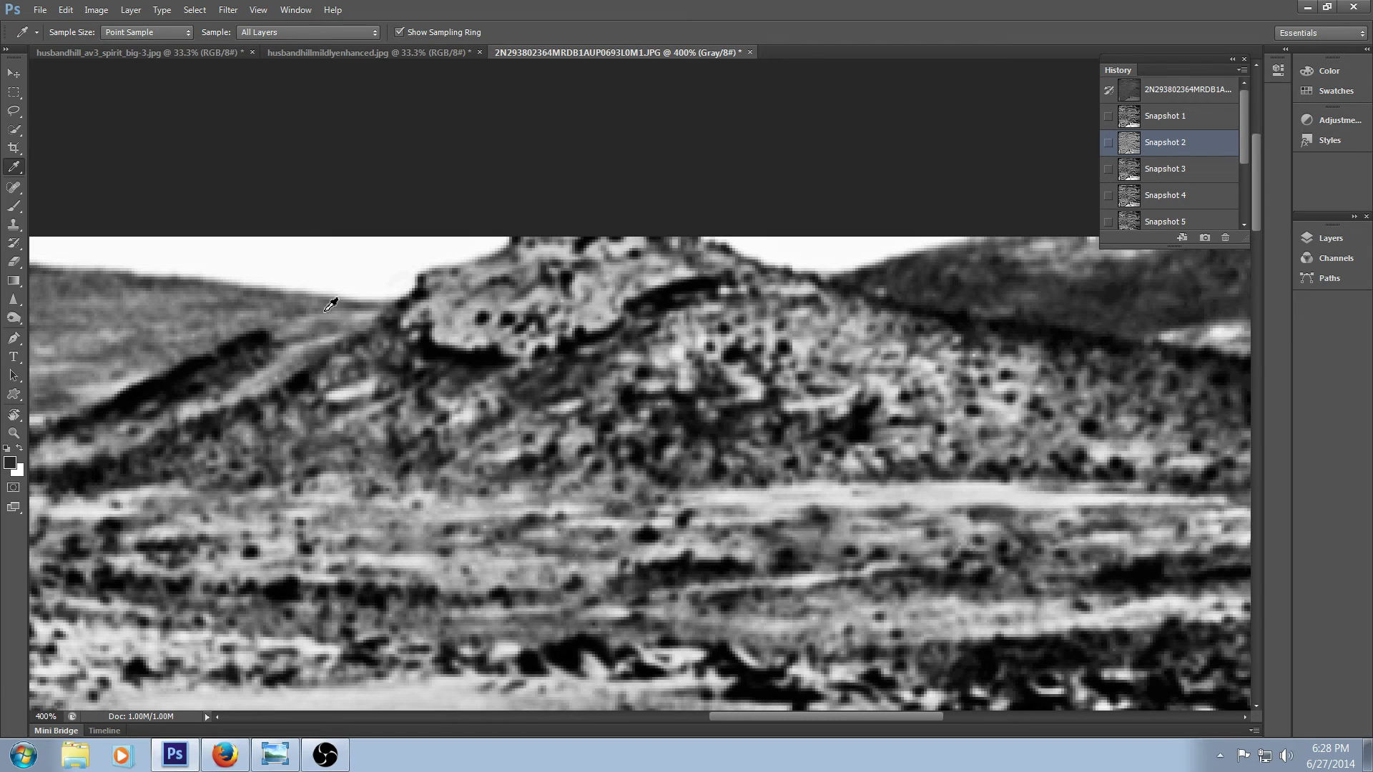
pyautogui.click(1166, 170)
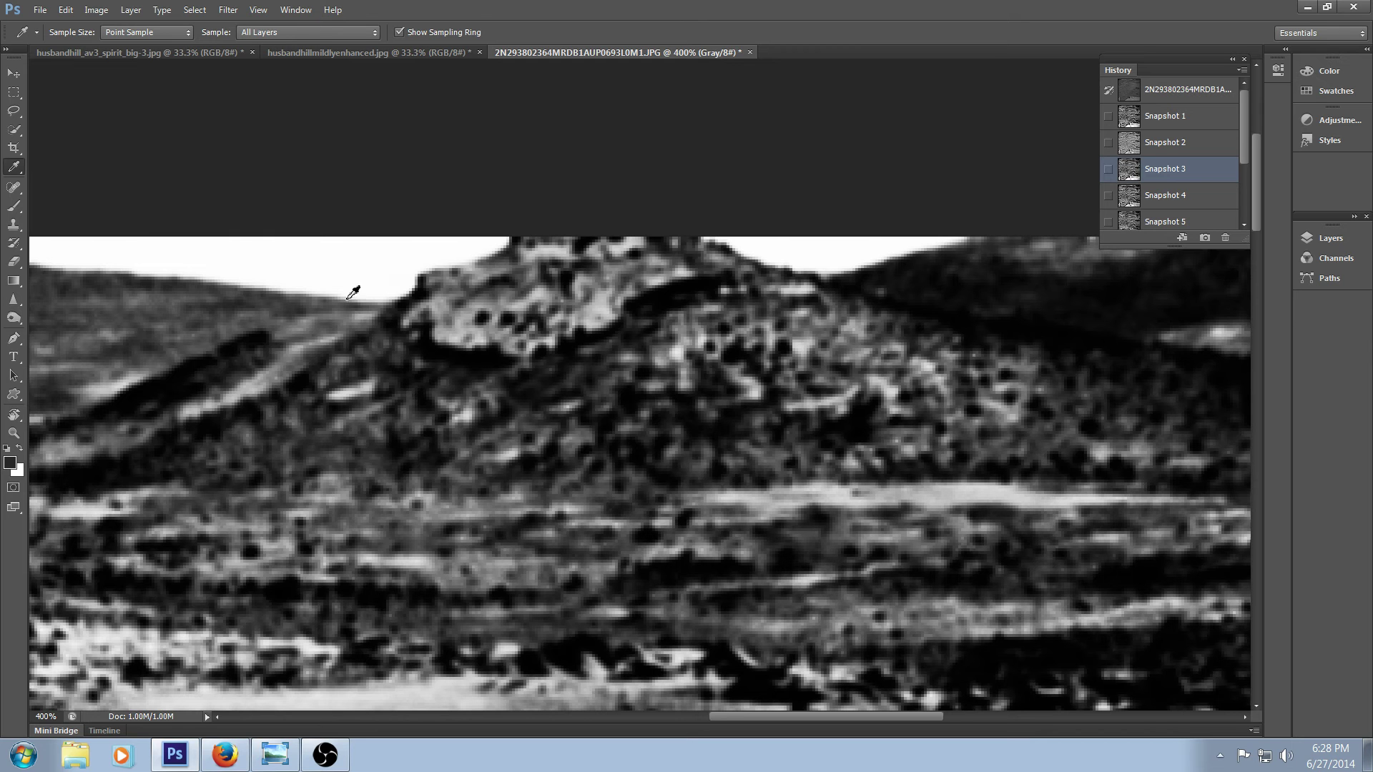
pyautogui.scroll(-2, 501, 572)
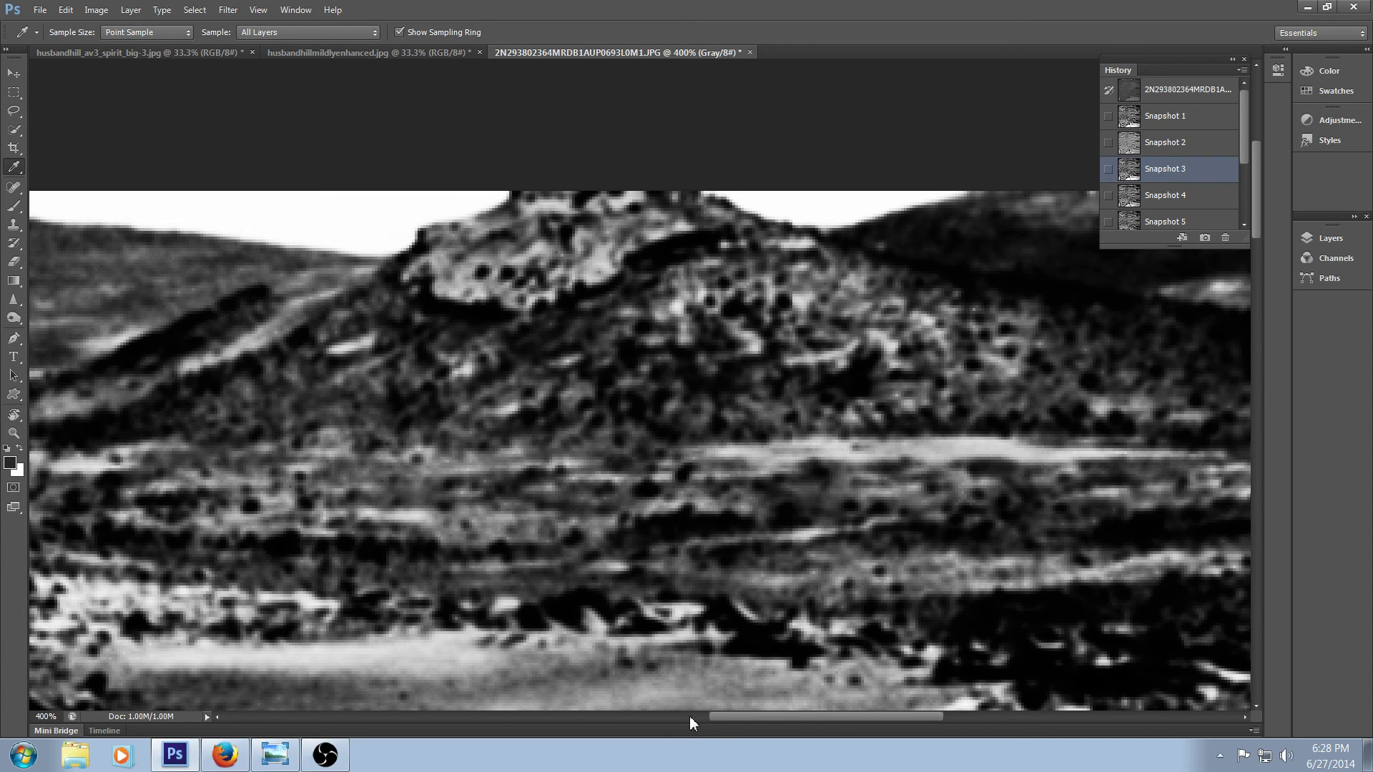
pyautogui.moveTo(745, 717); pyautogui.dragTo(656, 712)
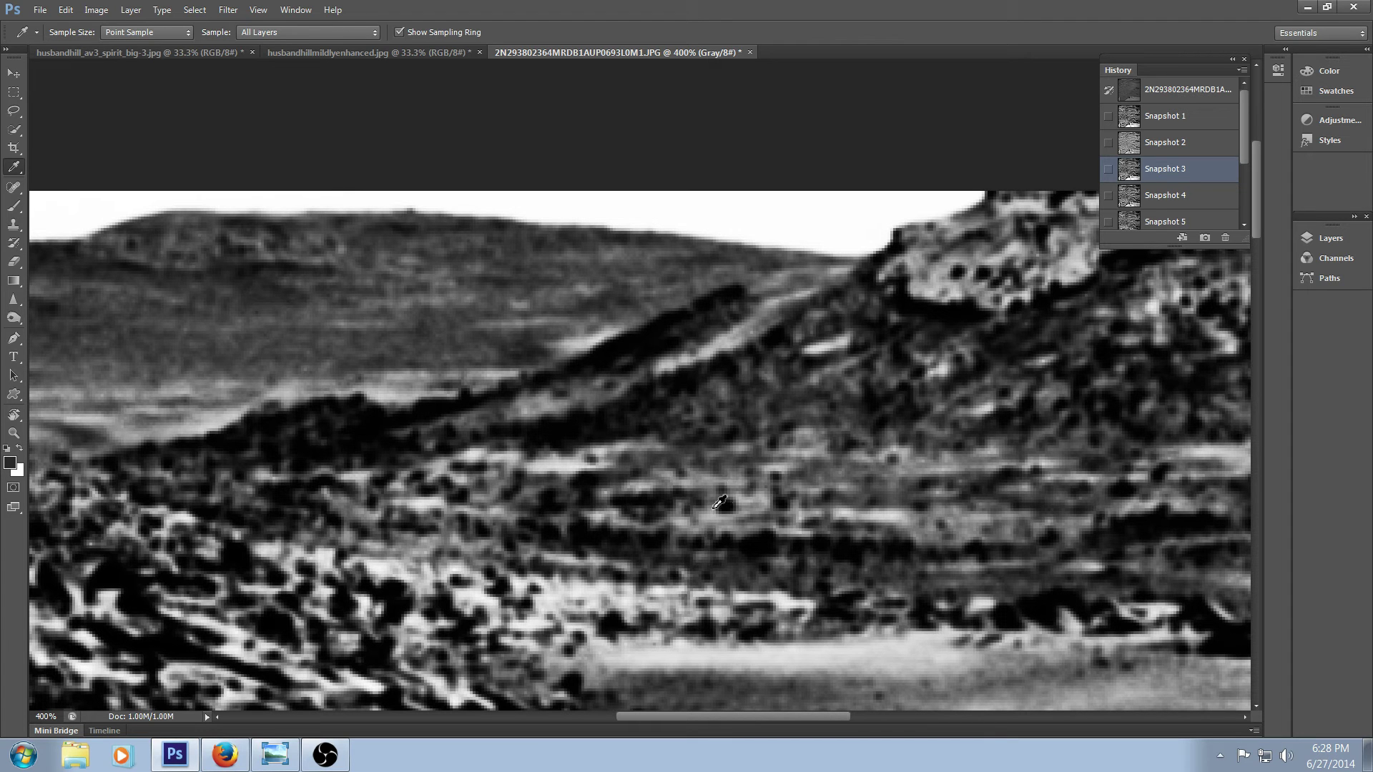
pyautogui.moveTo(662, 717); pyautogui.dragTo(730, 716)
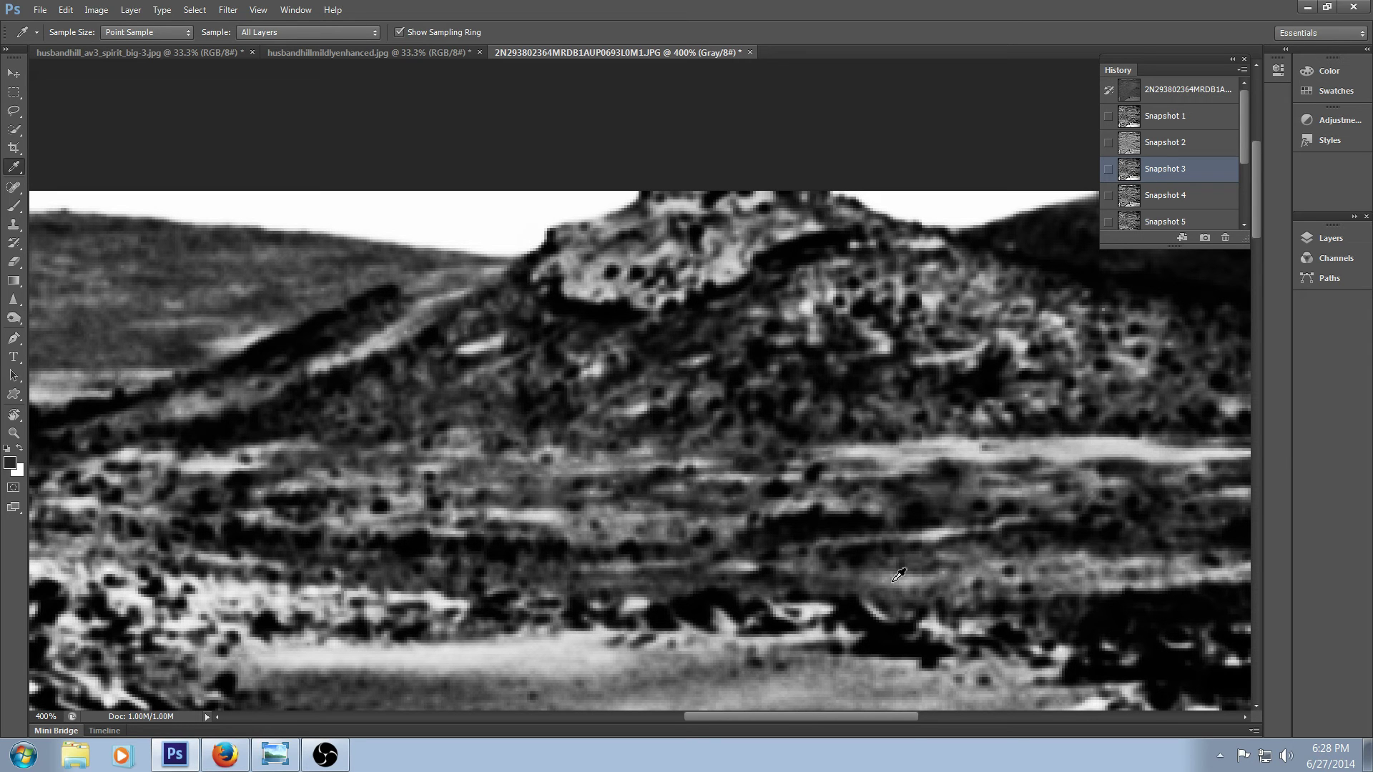
pyautogui.scroll(-1, 925, 575)
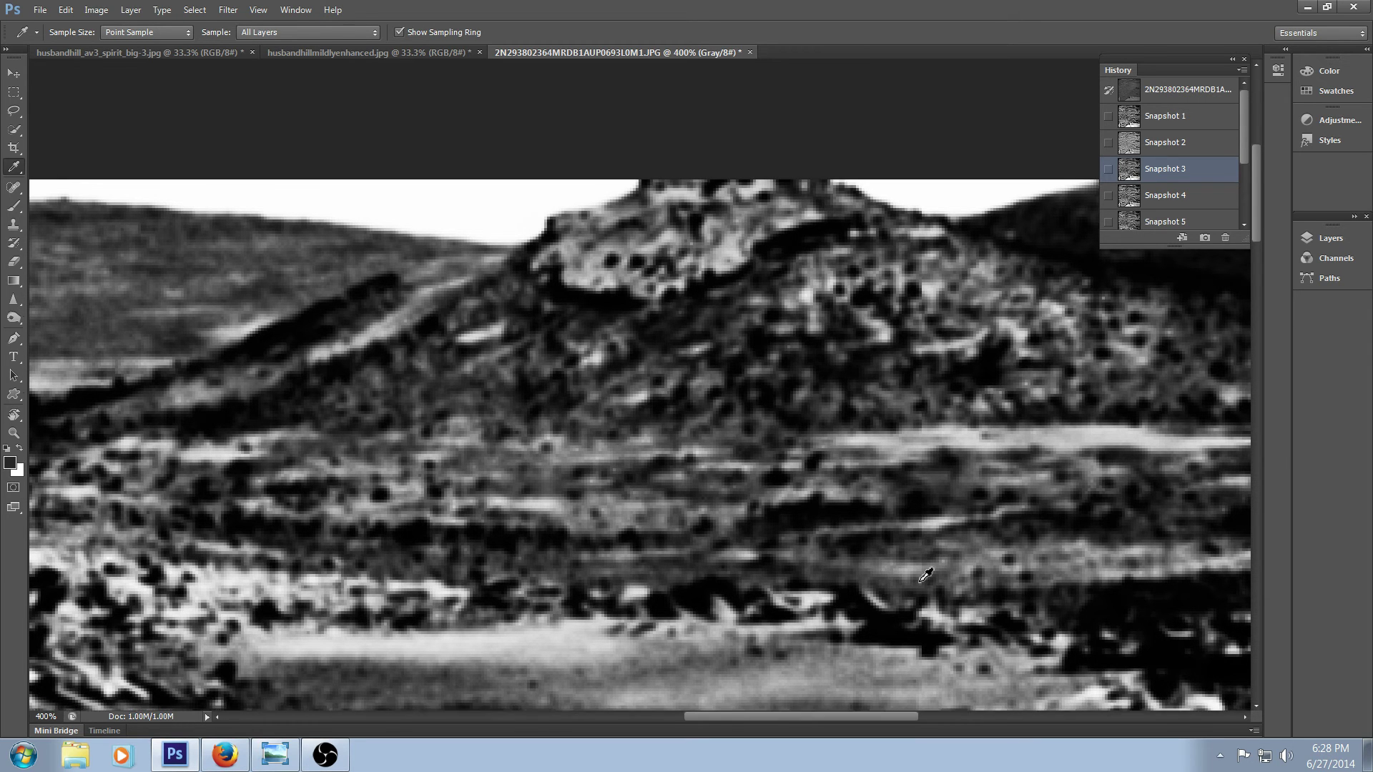
pyautogui.scroll(-1, 926, 575)
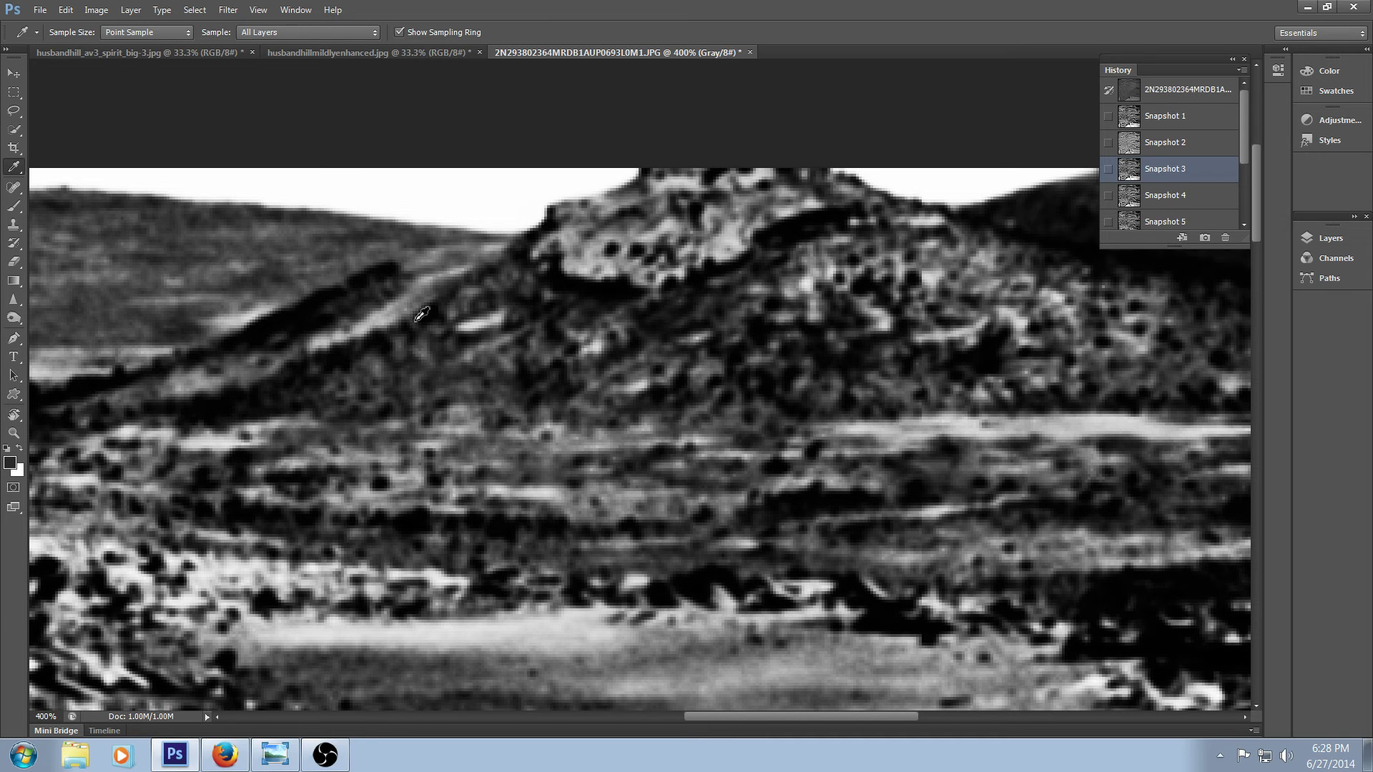
pyautogui.moveTo(722, 720); pyautogui.dragTo(667, 721)
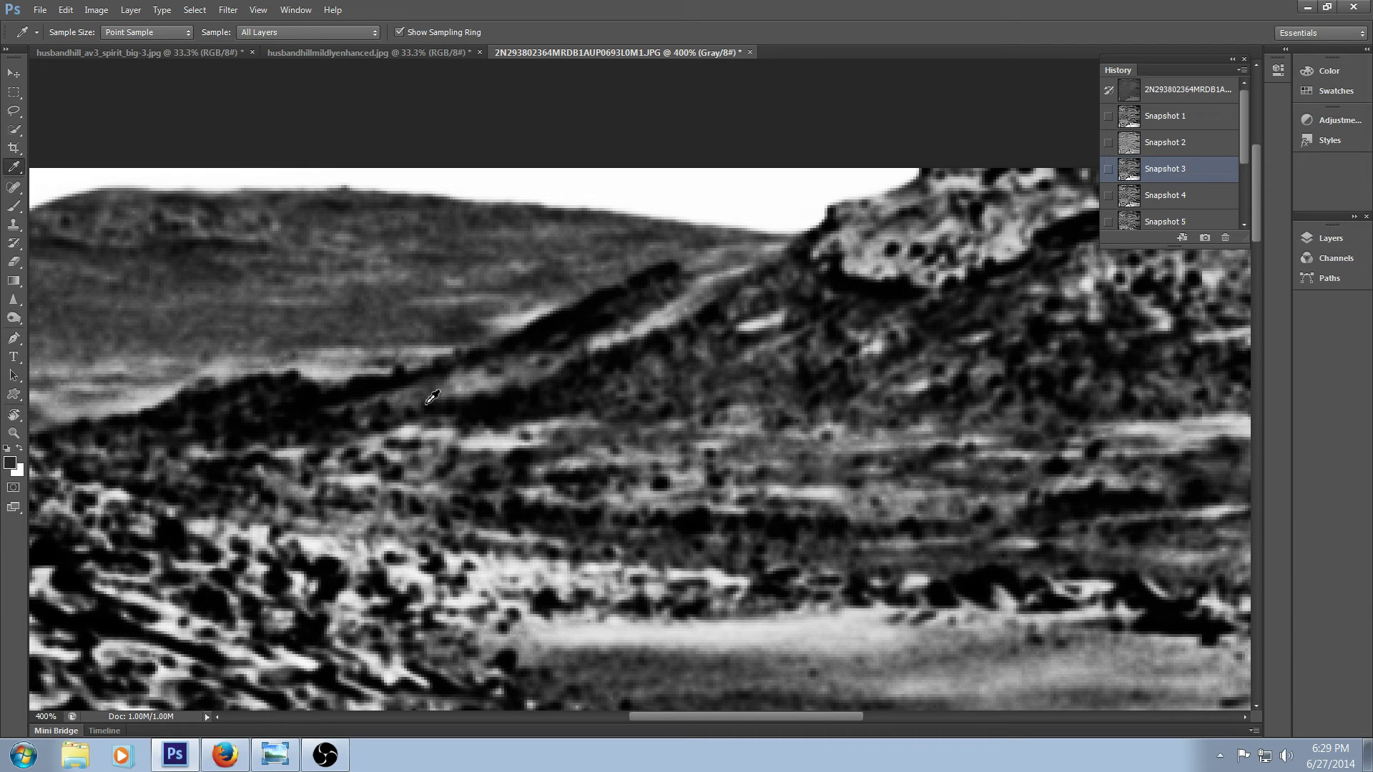
# - Show Snapshot 4 and examine the distant ridge, the valley and the rocky slopes at 400%
pyautogui.click(1204, 202)
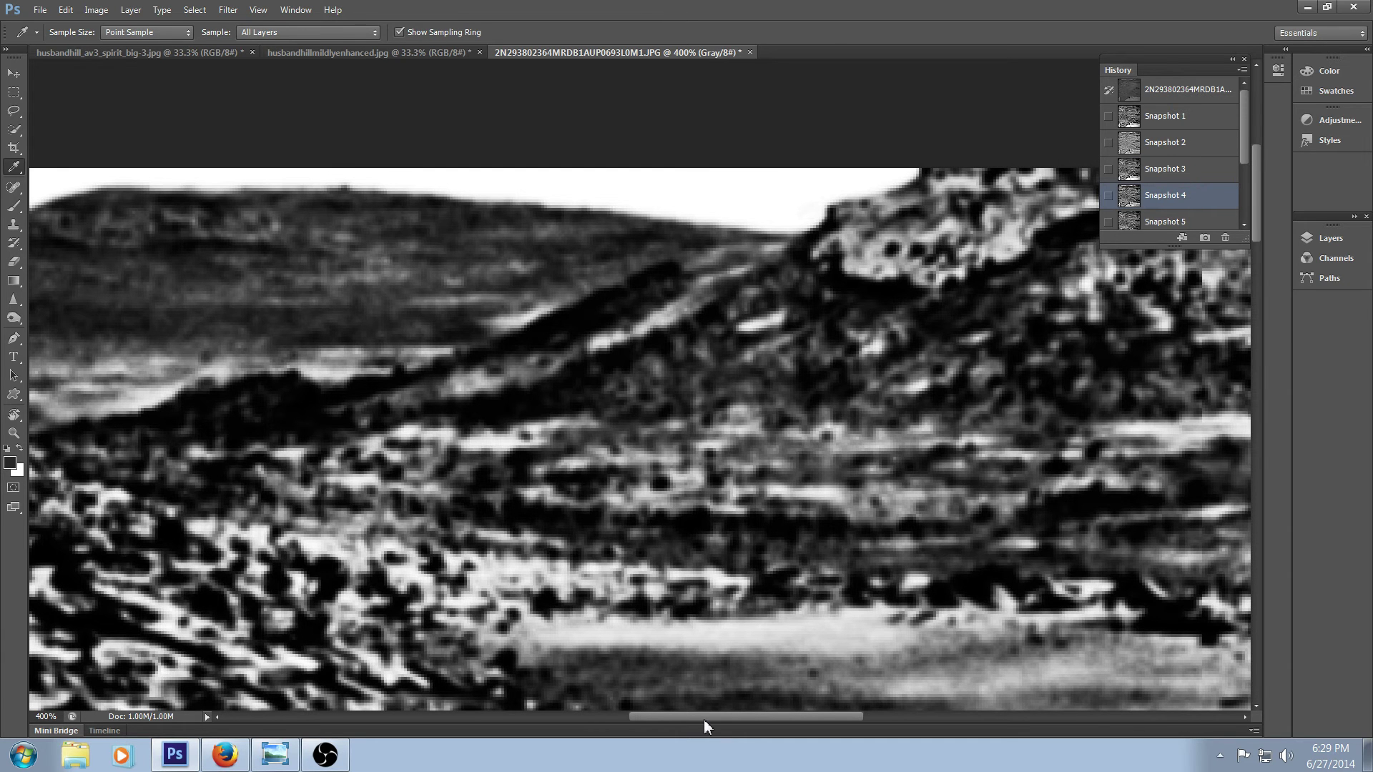
pyautogui.moveTo(703, 716); pyautogui.dragTo(659, 717)
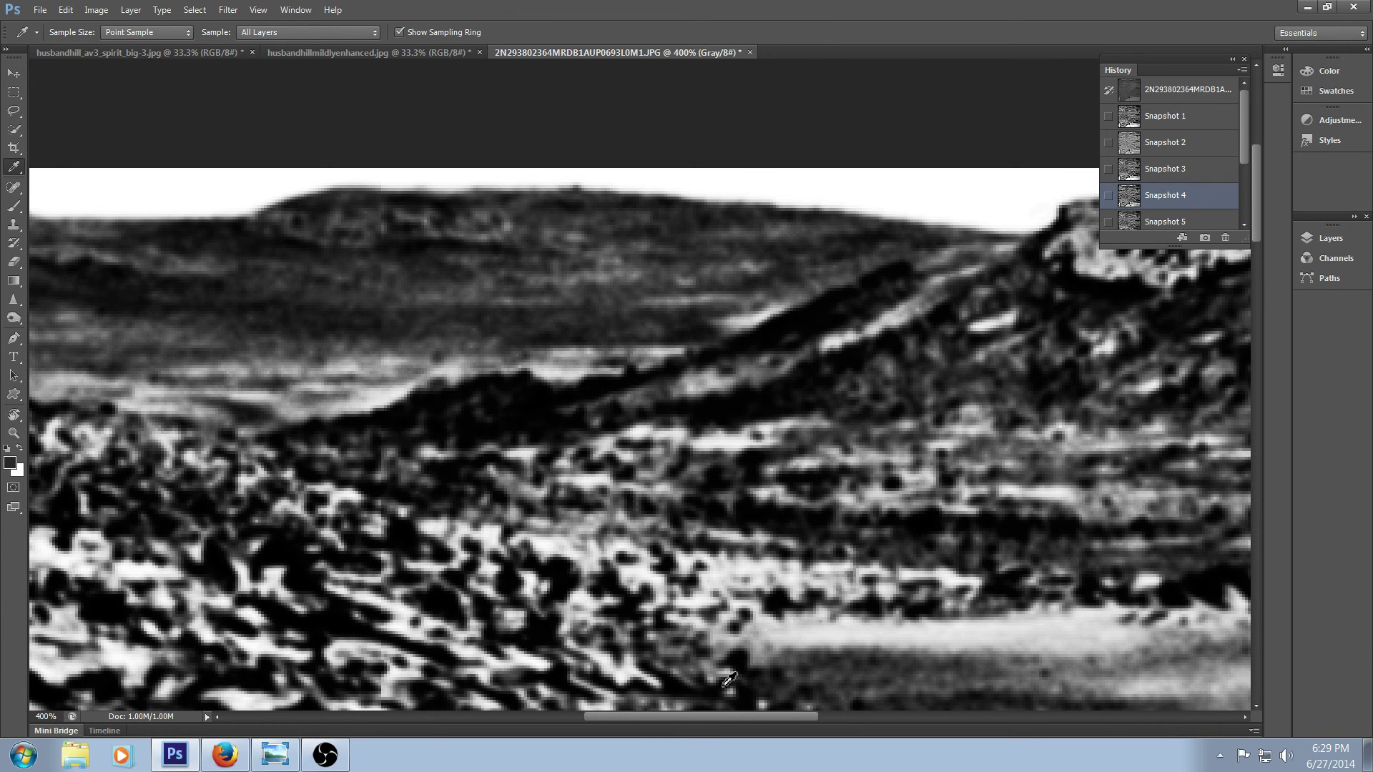
pyautogui.moveTo(726, 715); pyautogui.dragTo(625, 719)
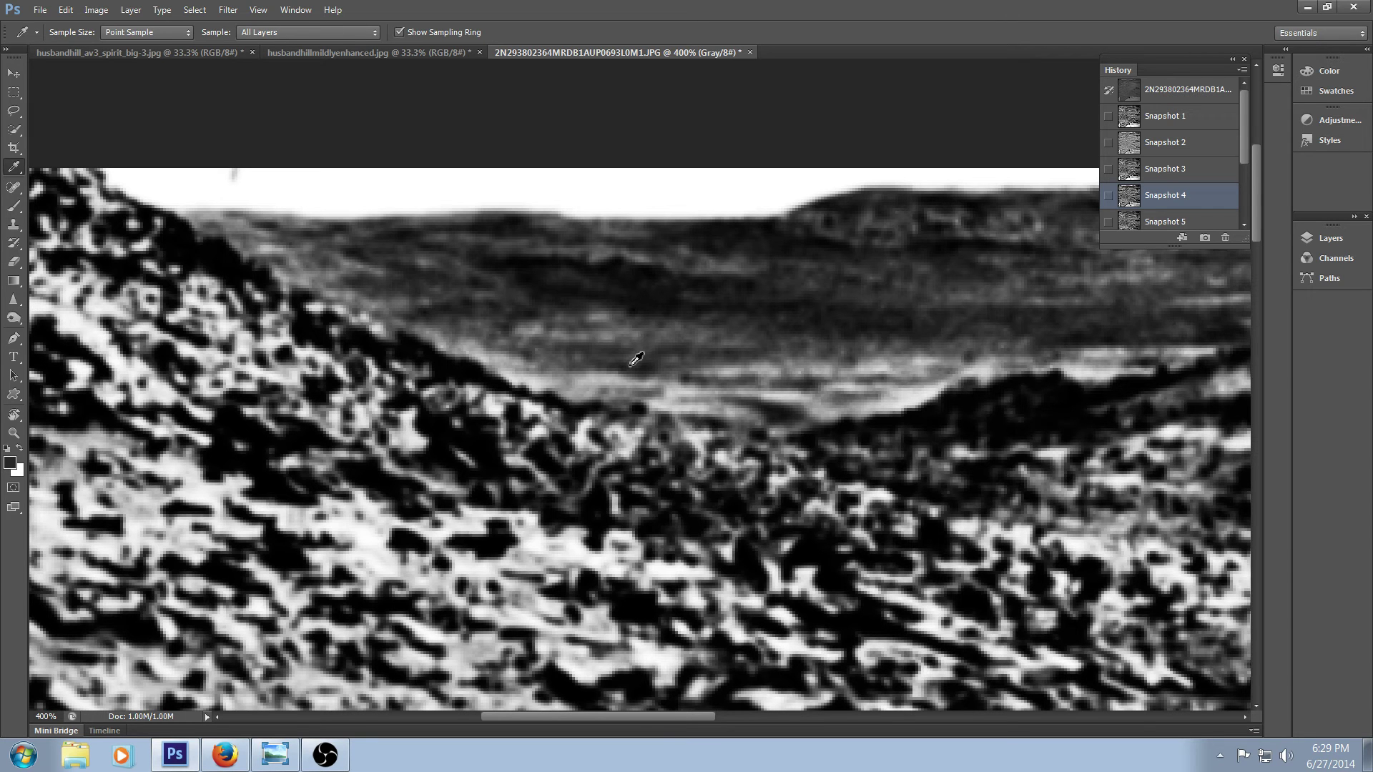
pyautogui.scroll(-2, 647, 379)
pyautogui.moveTo(662, 715); pyautogui.dragTo(779, 717)
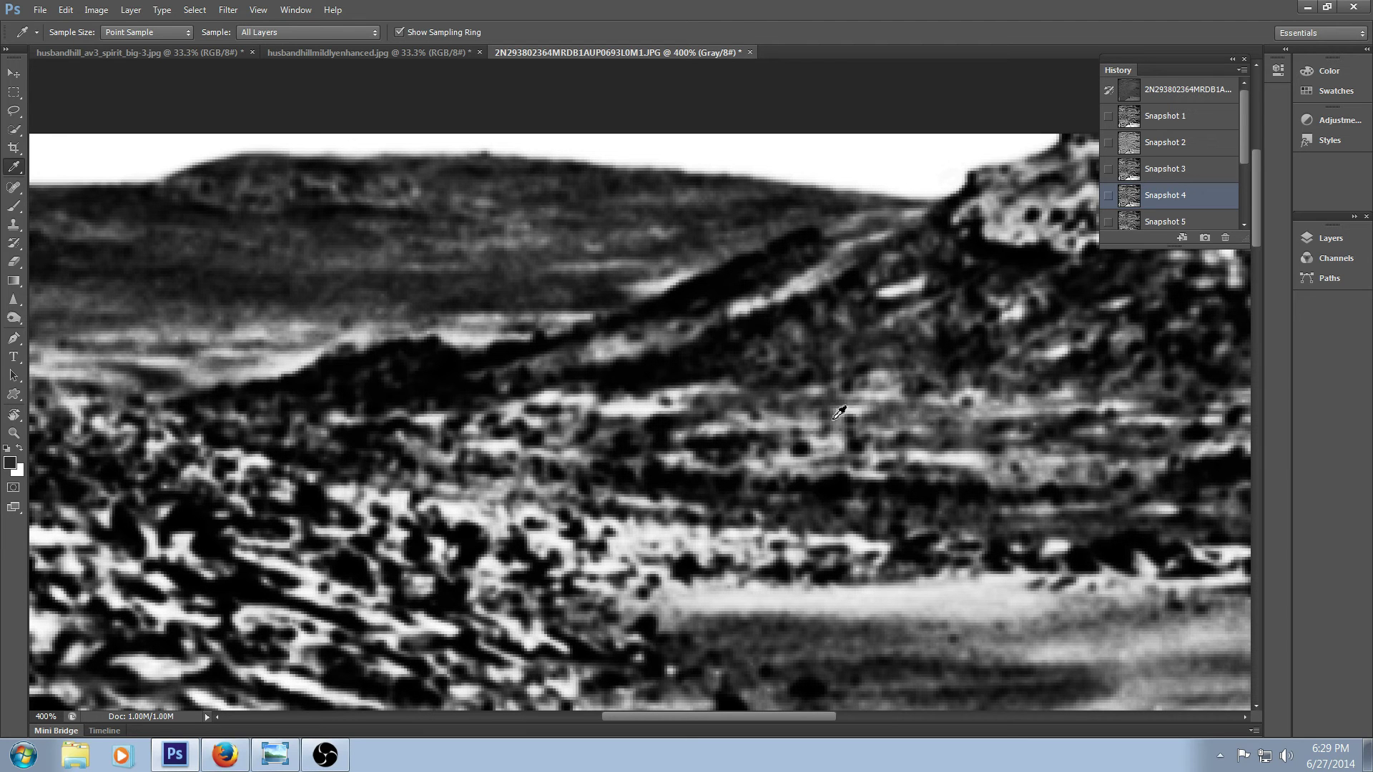
pyautogui.moveTo(777, 721); pyautogui.dragTo(698, 720)
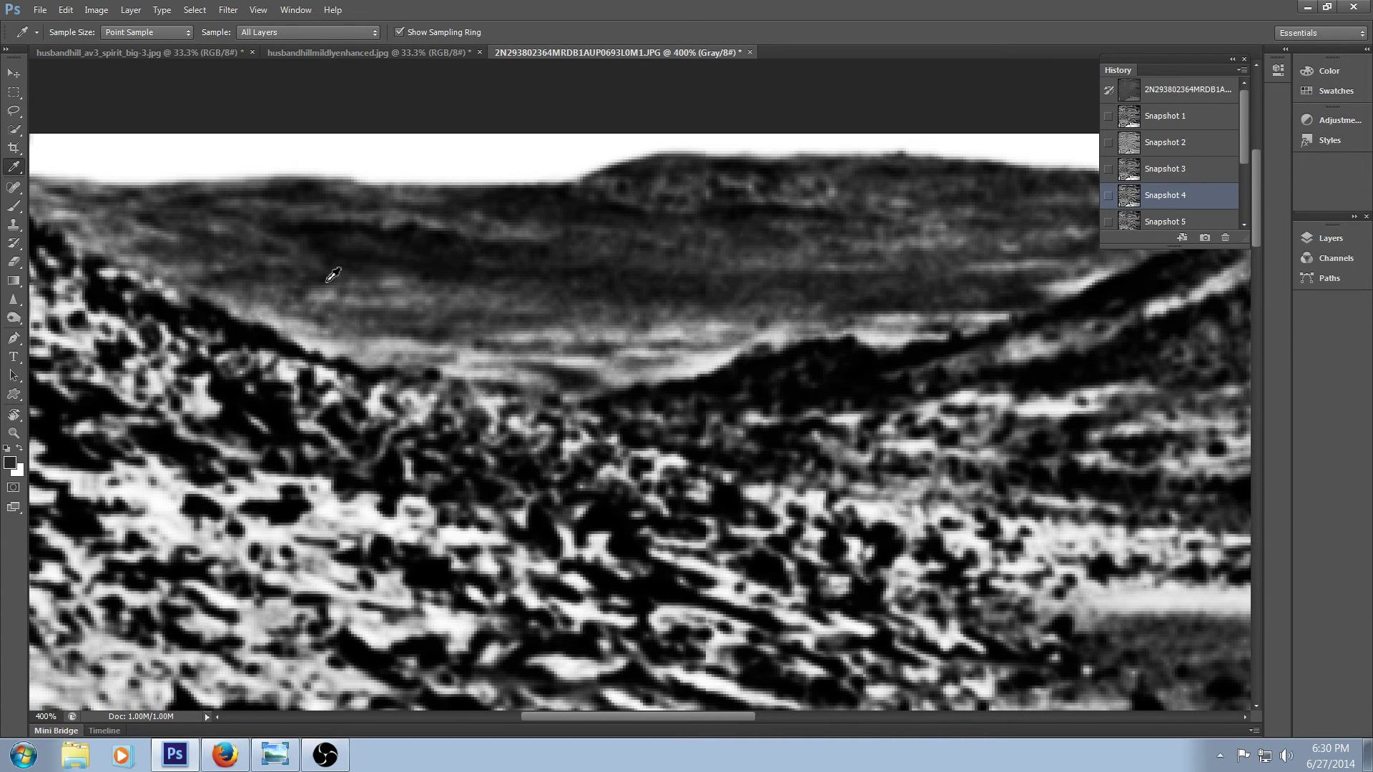
# - Show Snapshot 5 and the cyan-tinted Snapshot 7, and examine the hills and dark slopes in Snapshot 7 down to 300%
pyautogui.click(1183, 221)
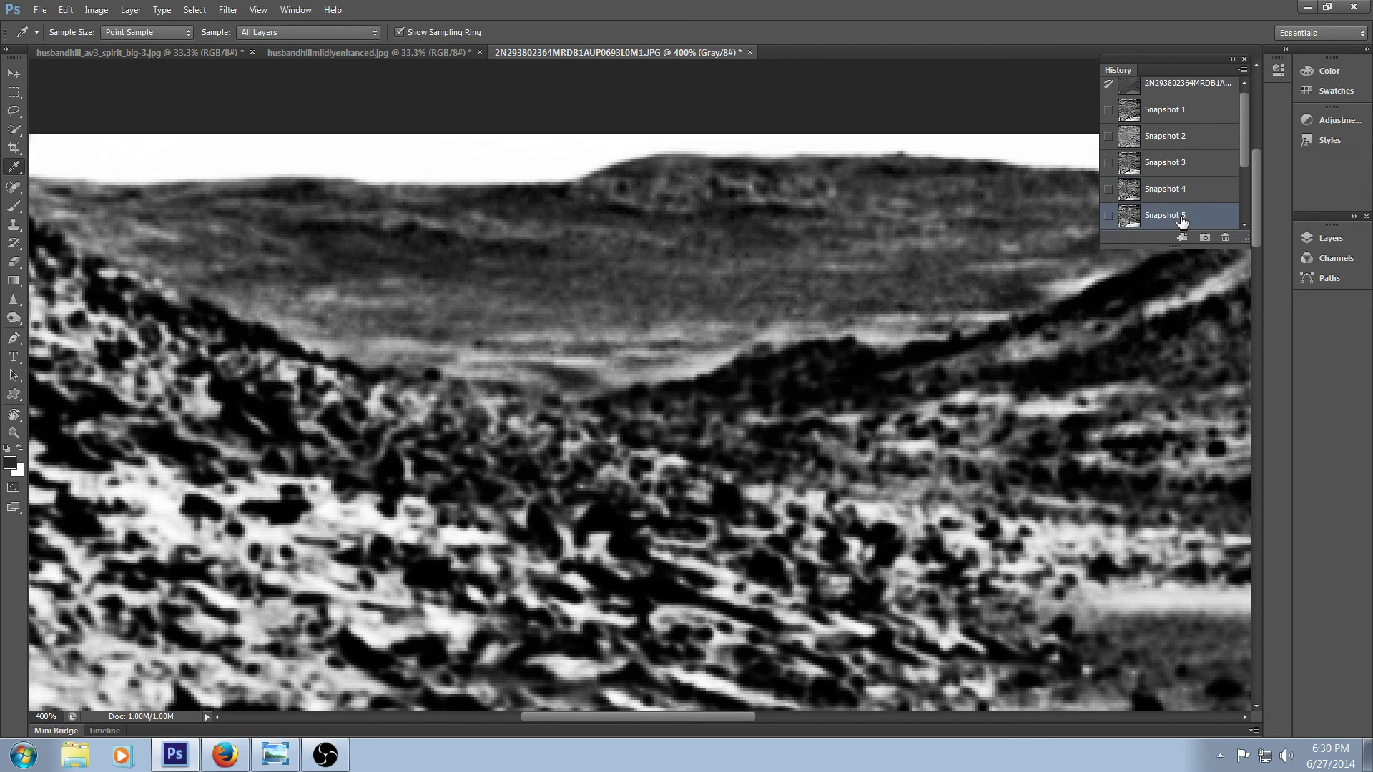
pyautogui.scroll(-2, 1205, 153)
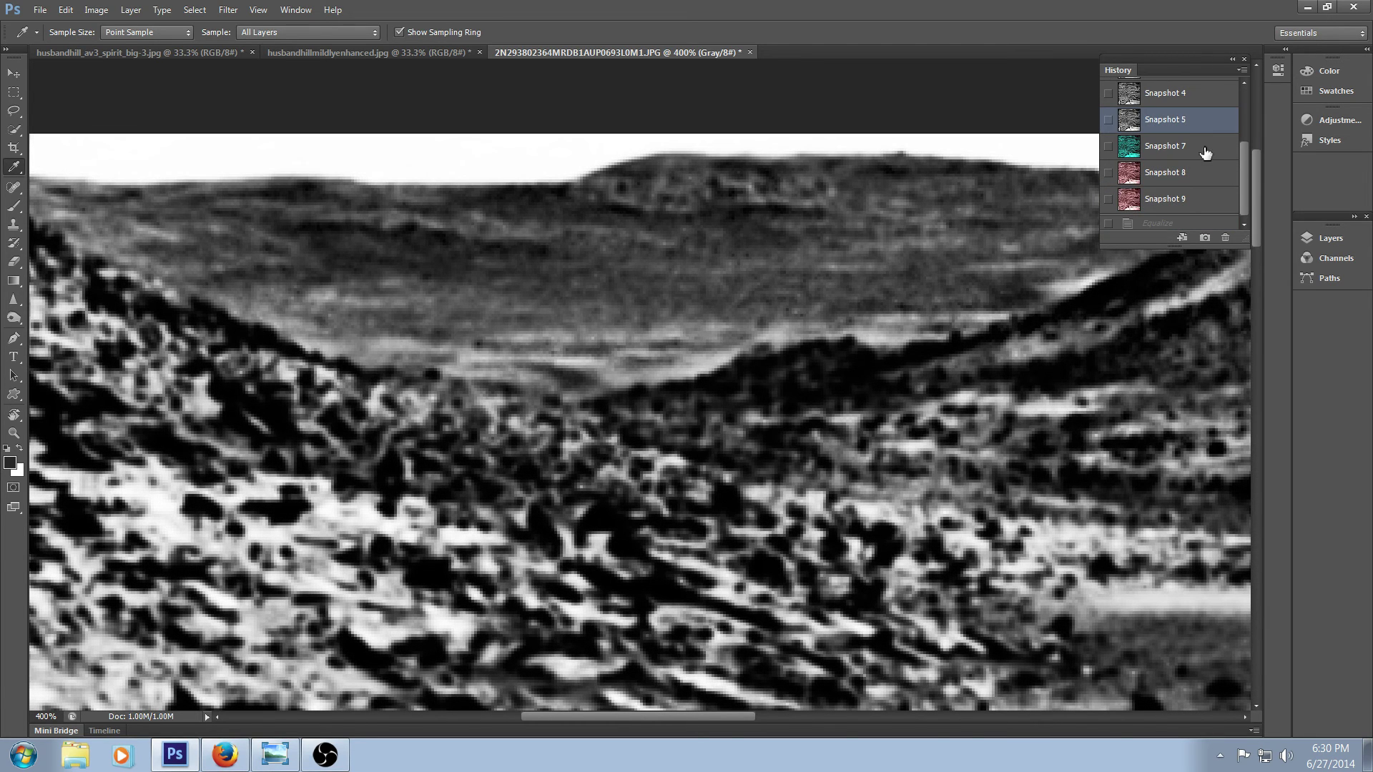
pyautogui.click(1206, 153)
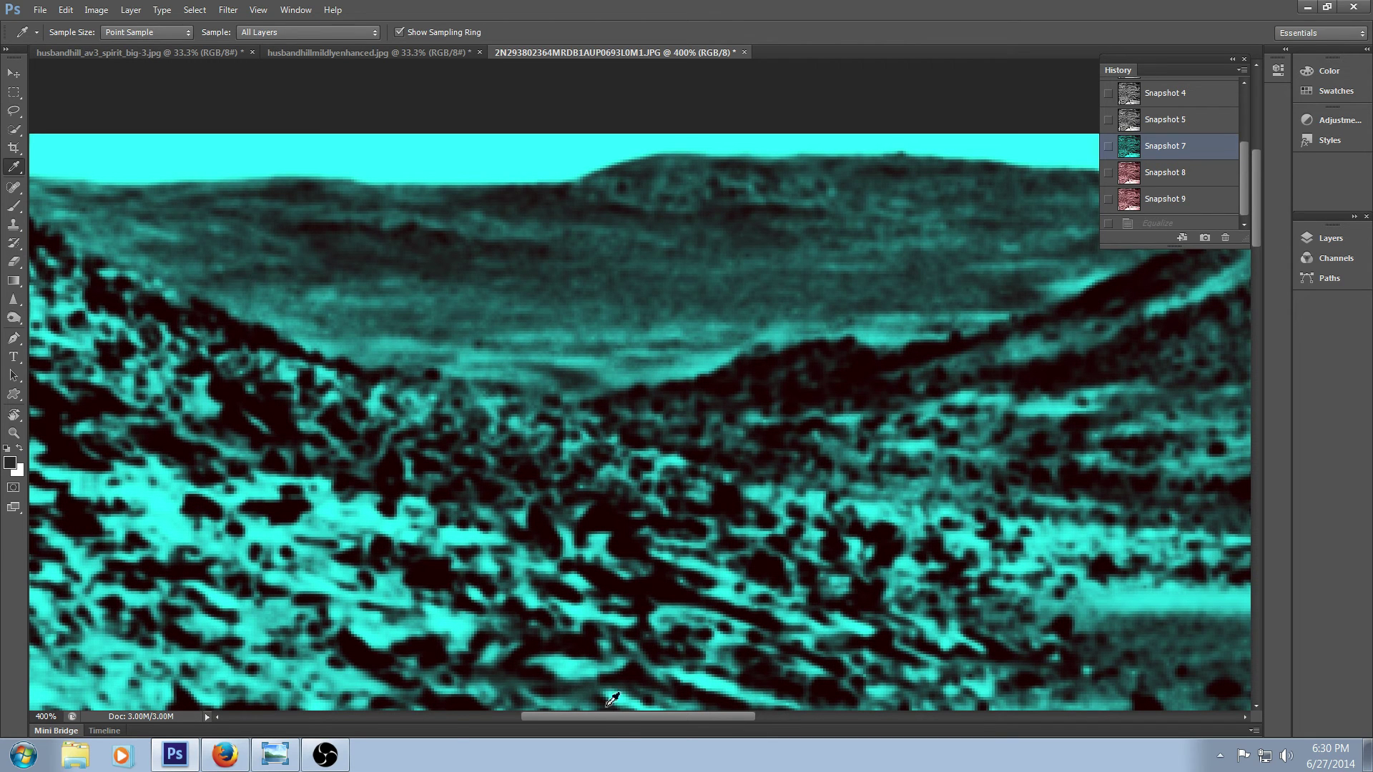
pyautogui.moveTo(625, 718); pyautogui.dragTo(775, 718)
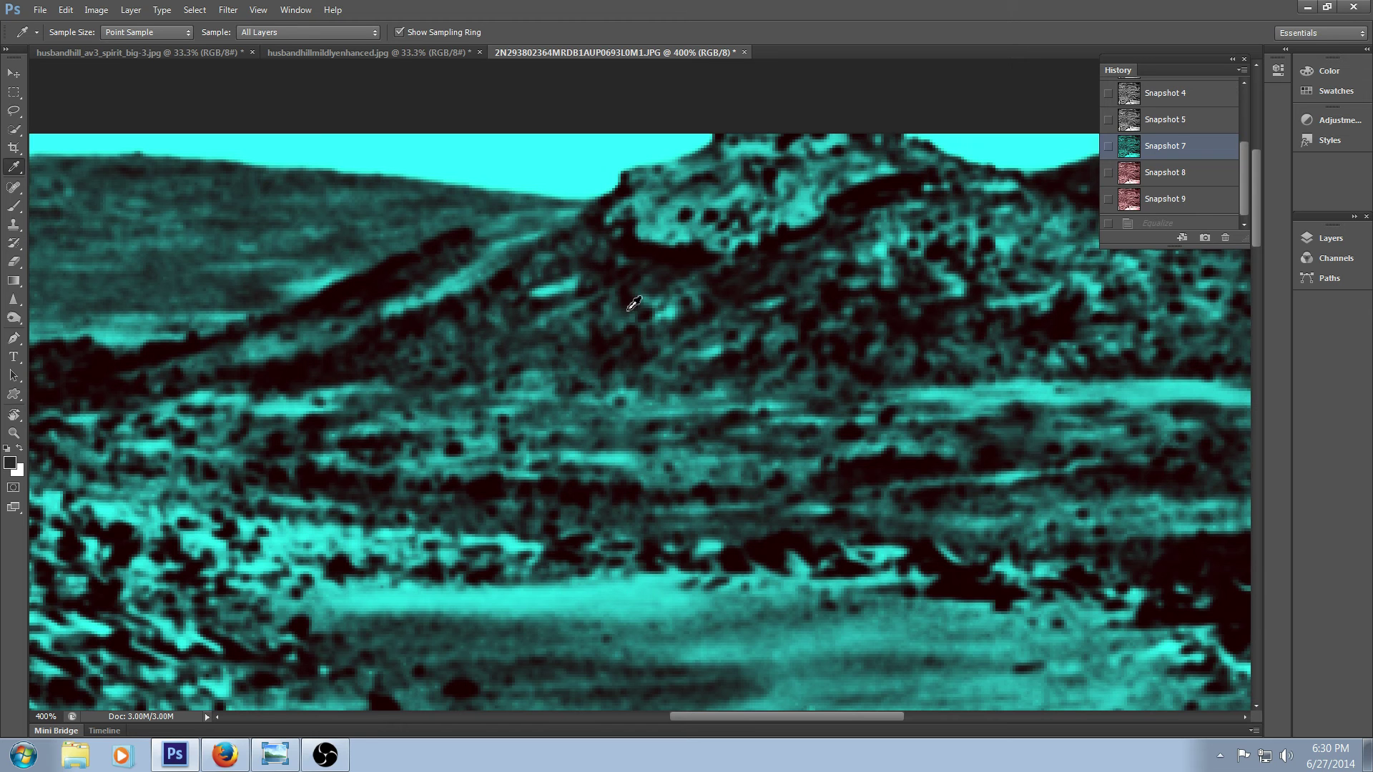
pyautogui.moveTo(766, 718); pyautogui.dragTo(951, 722)
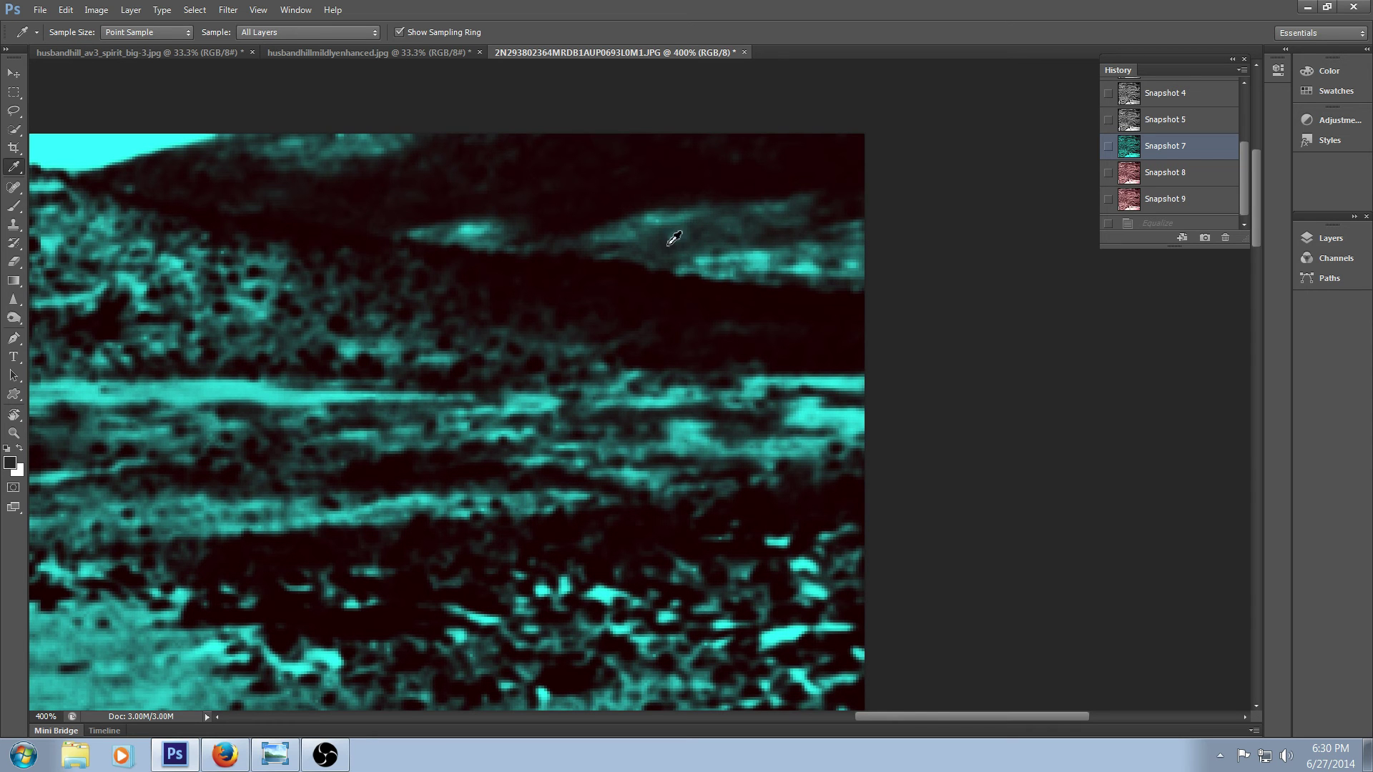
pyautogui.scroll(1, 534, 259)
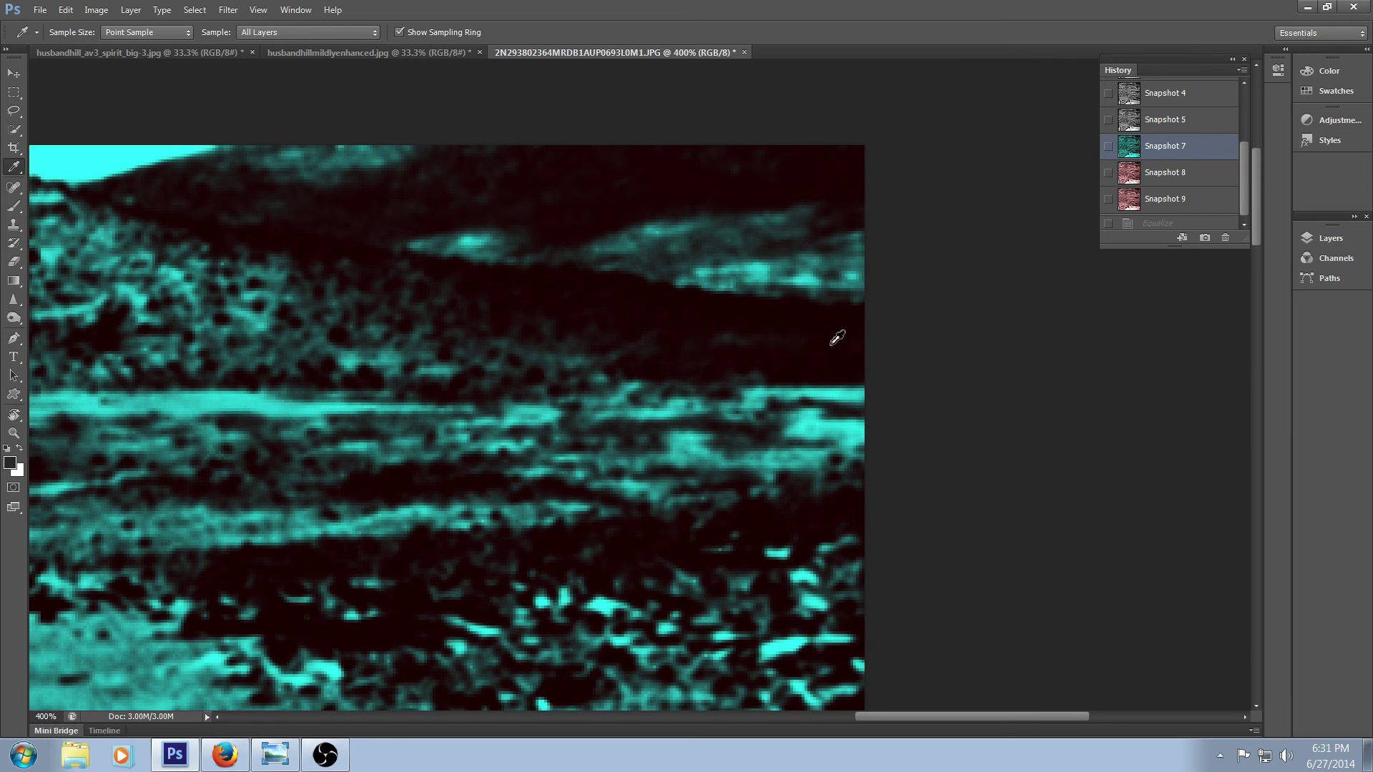
pyautogui.scroll(-2, 833, 337)
pyautogui.moveTo(937, 712); pyautogui.dragTo(725, 717)
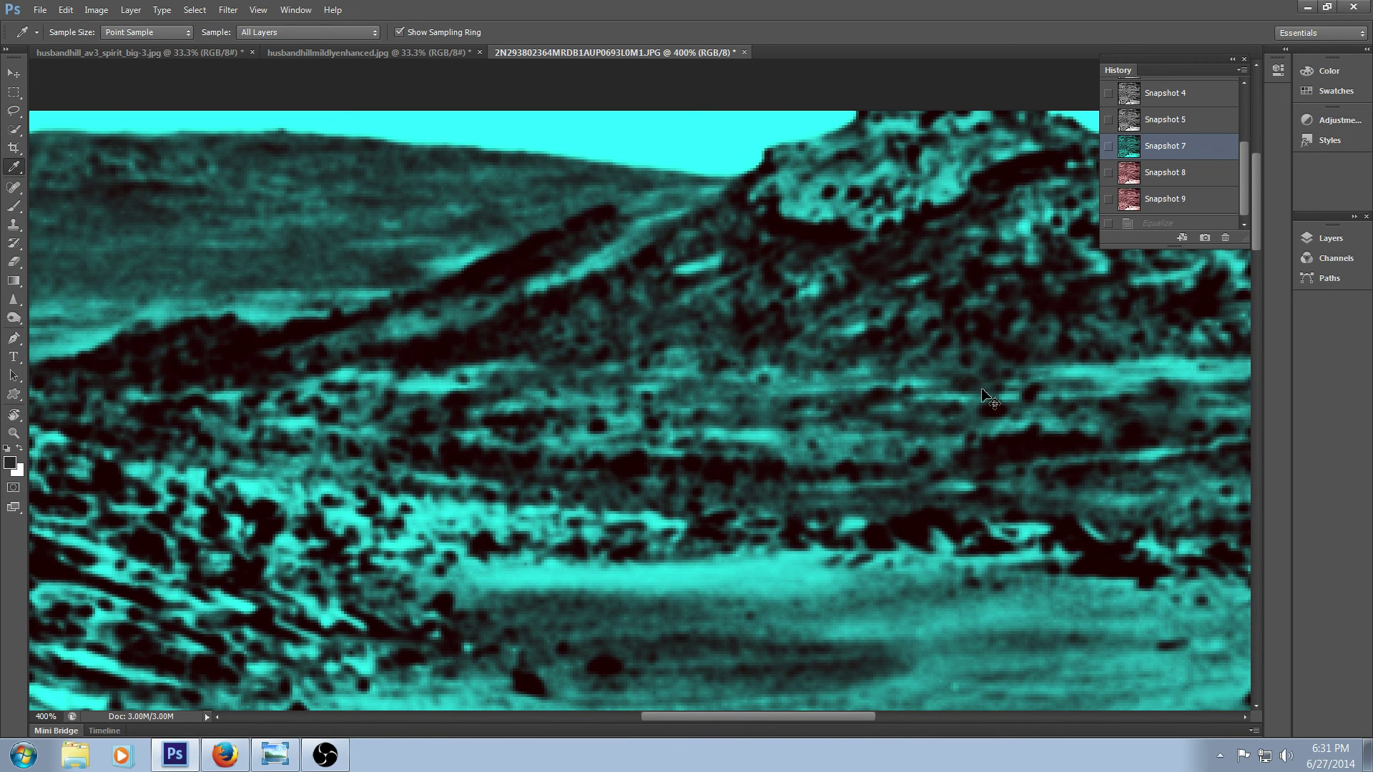
pyautogui.scroll(-1, 990, 401)
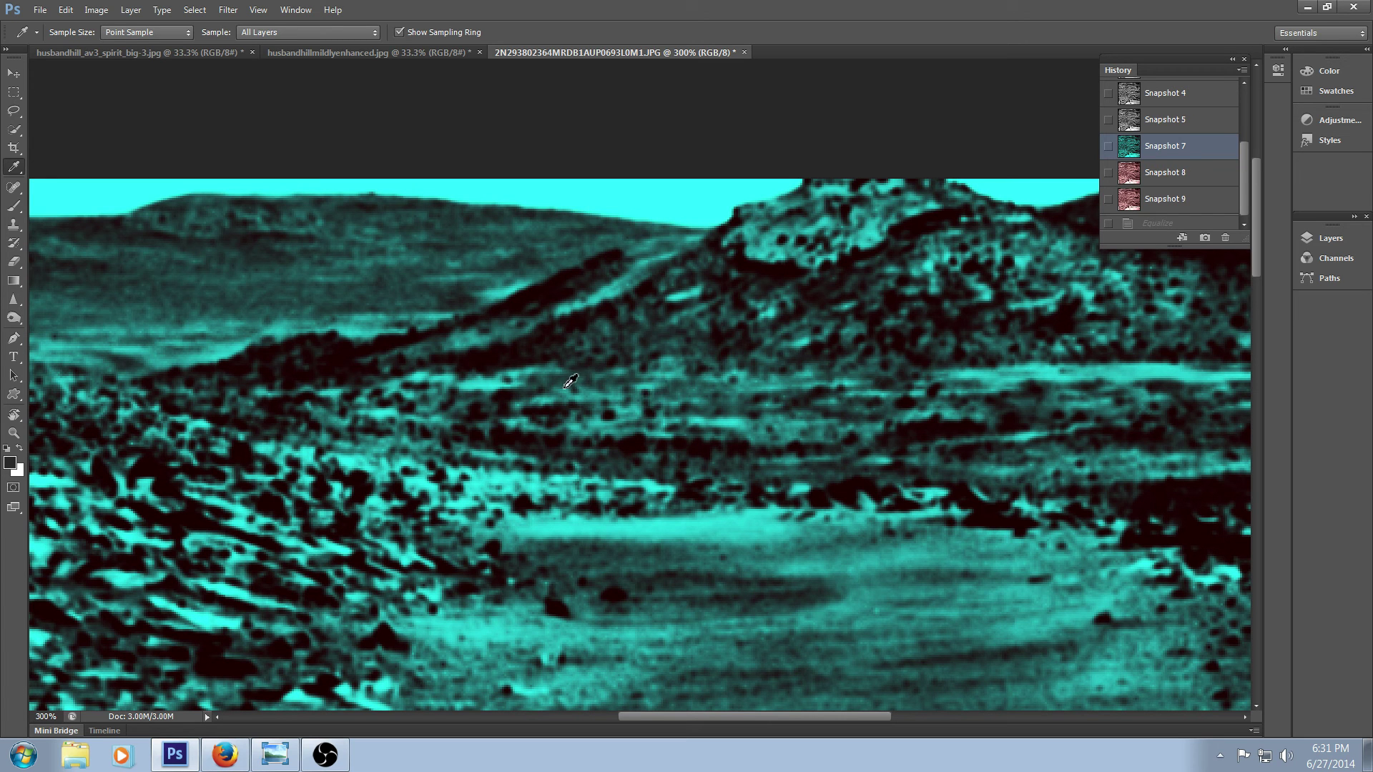
# - Compare the photo's original history state with Snapshot 7 at 300%
pyautogui.moveTo(1244, 176); pyautogui.dragTo(1251, 125)
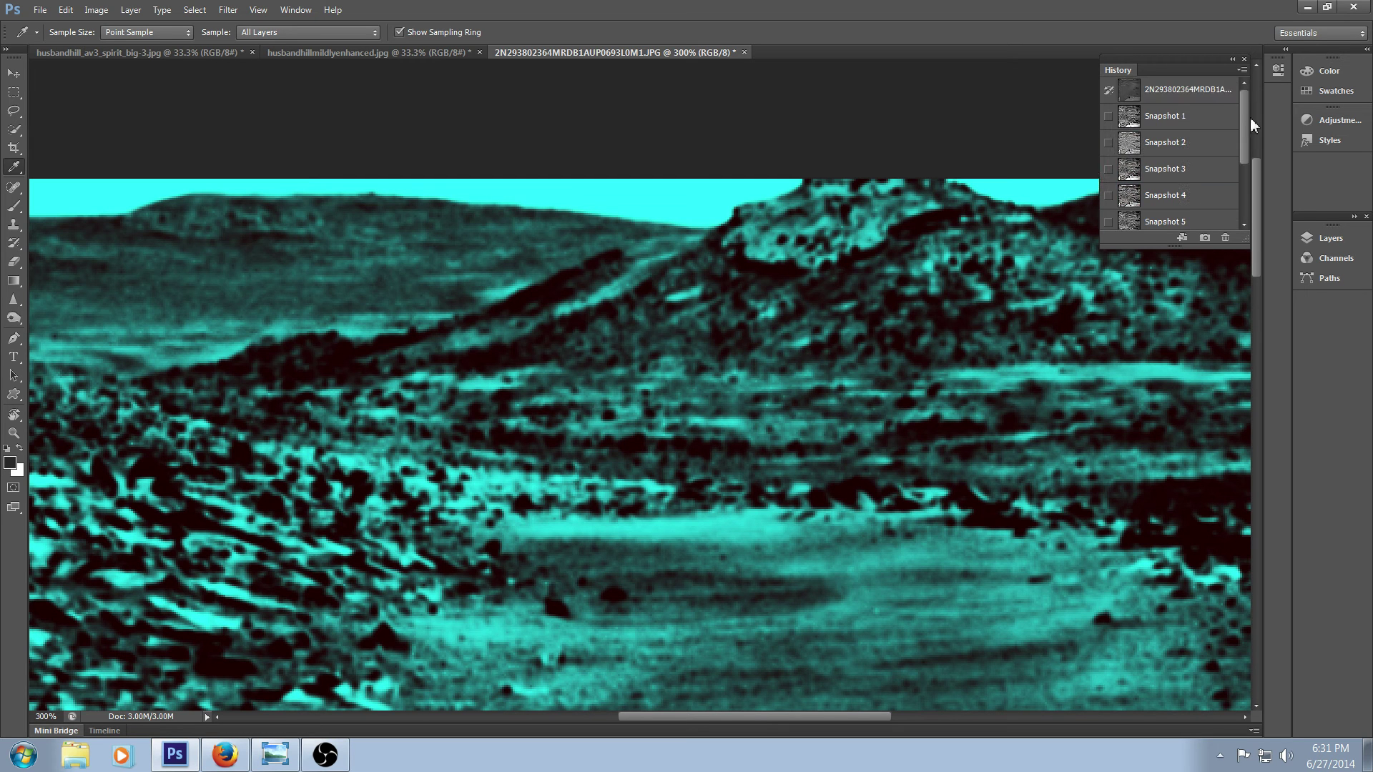
pyautogui.click(1190, 101)
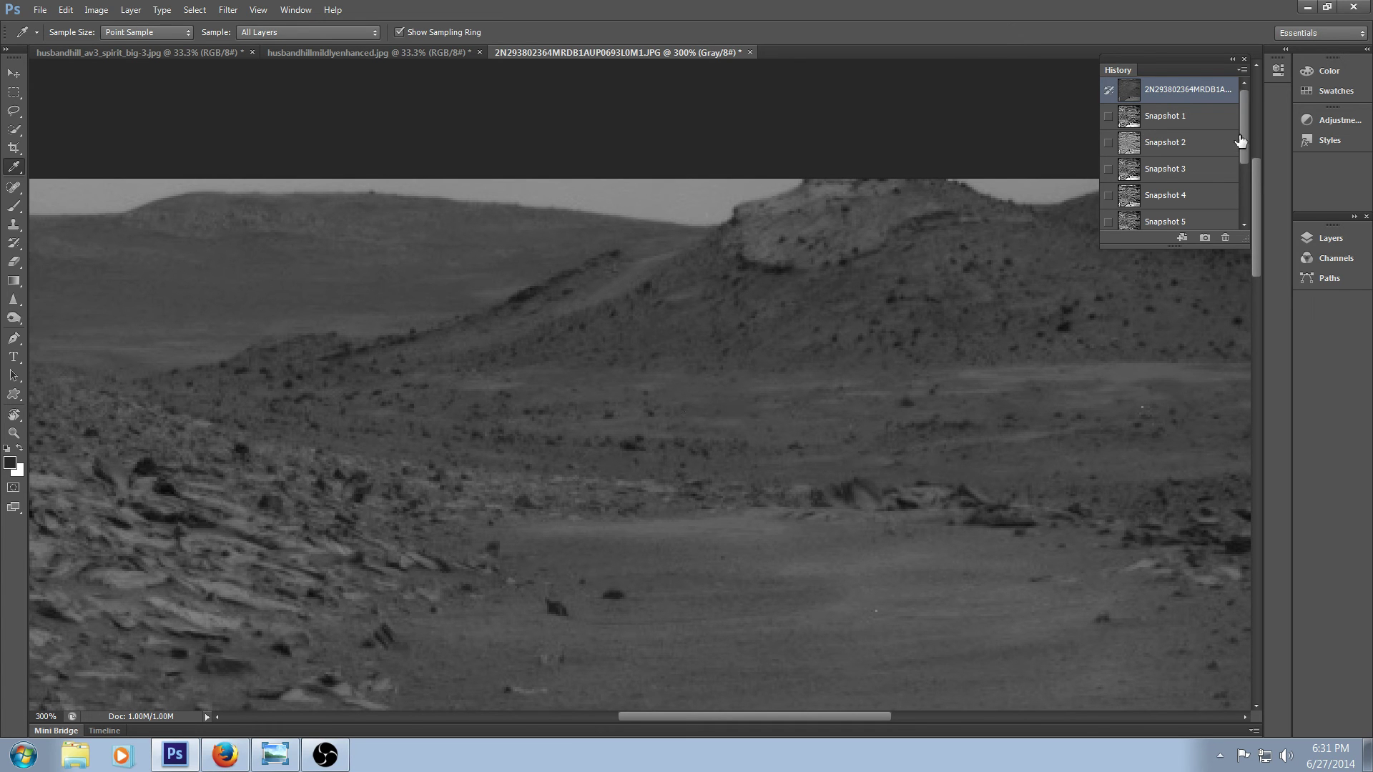
pyautogui.moveTo(1246, 133); pyautogui.dragTo(1244, 174)
pyautogui.click(1214, 175)
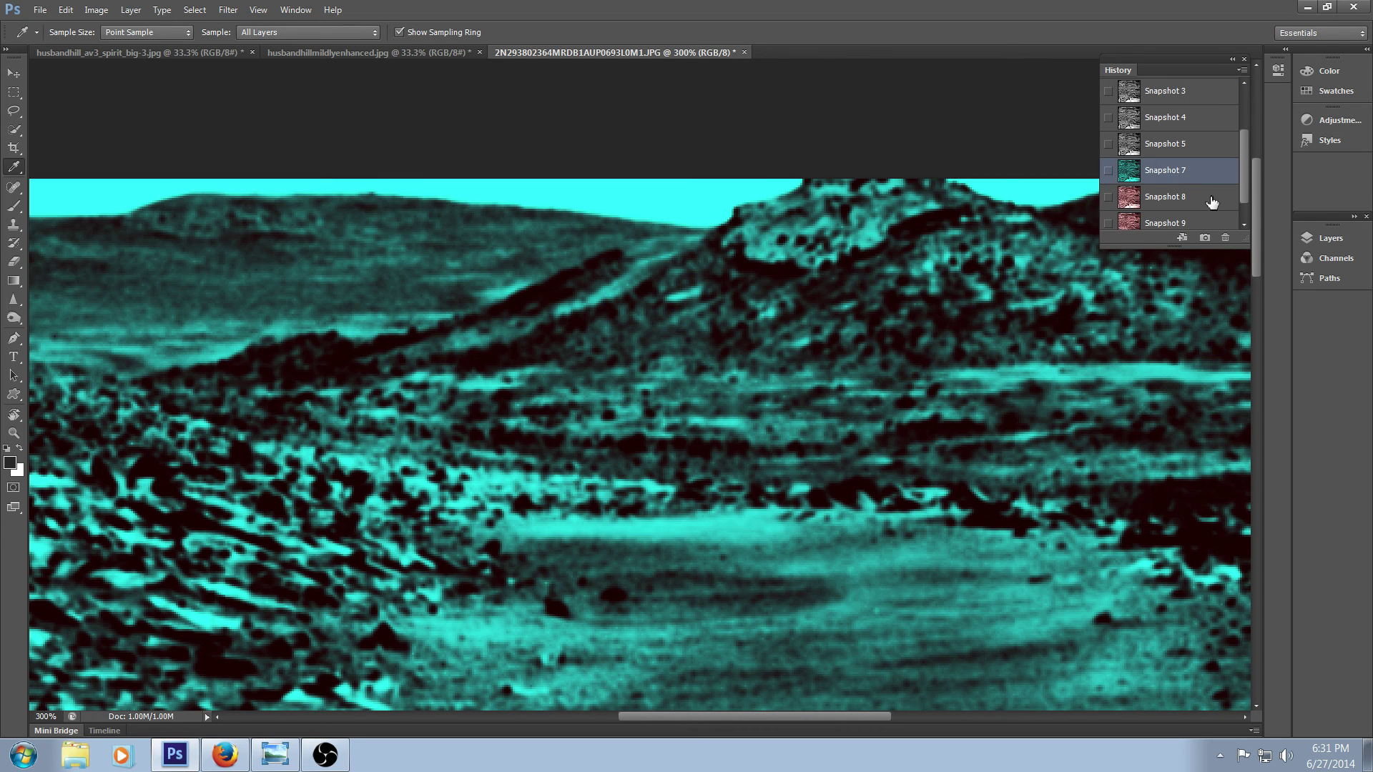
# - Show the red-tinted Snapshot 8 and examine the distant ridge and rocky foreground at 300%
pyautogui.click(1211, 202)
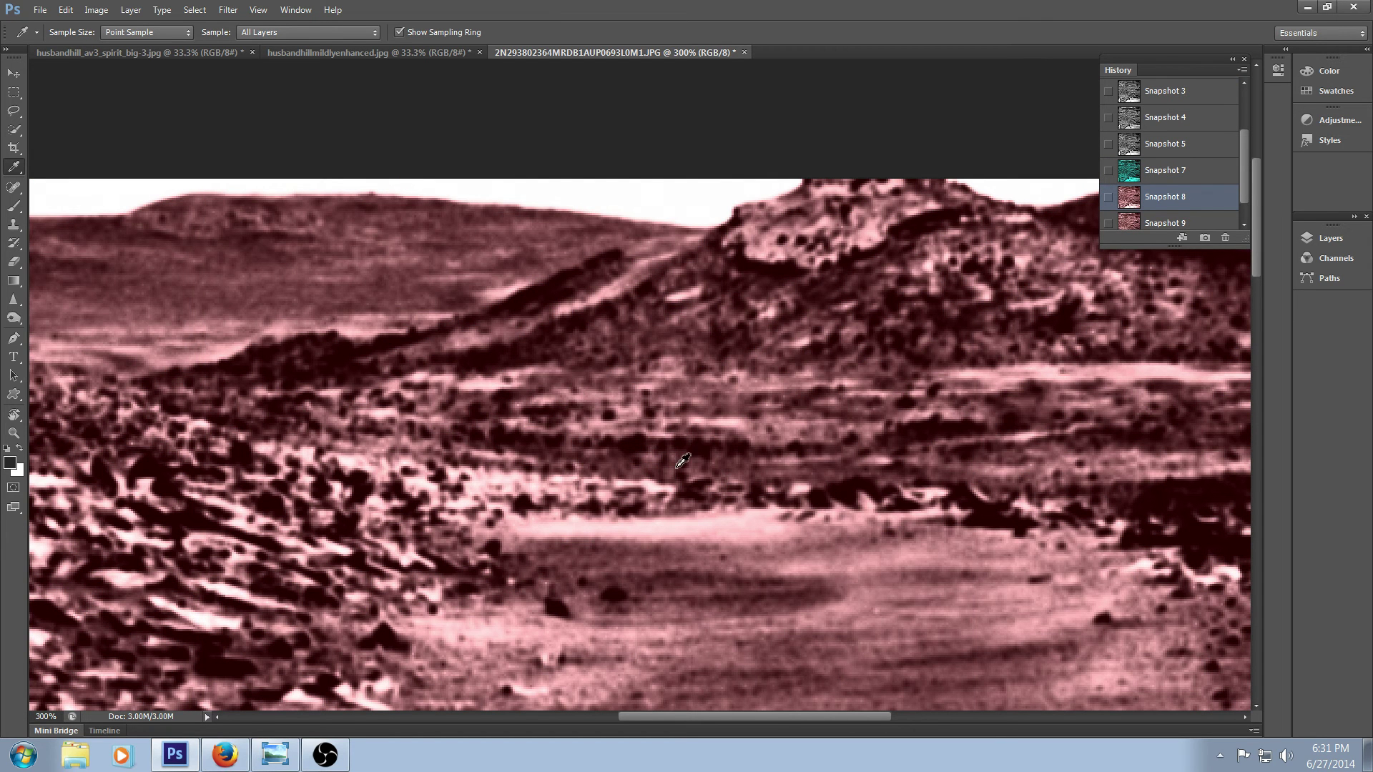
pyautogui.moveTo(729, 719); pyautogui.dragTo(612, 723)
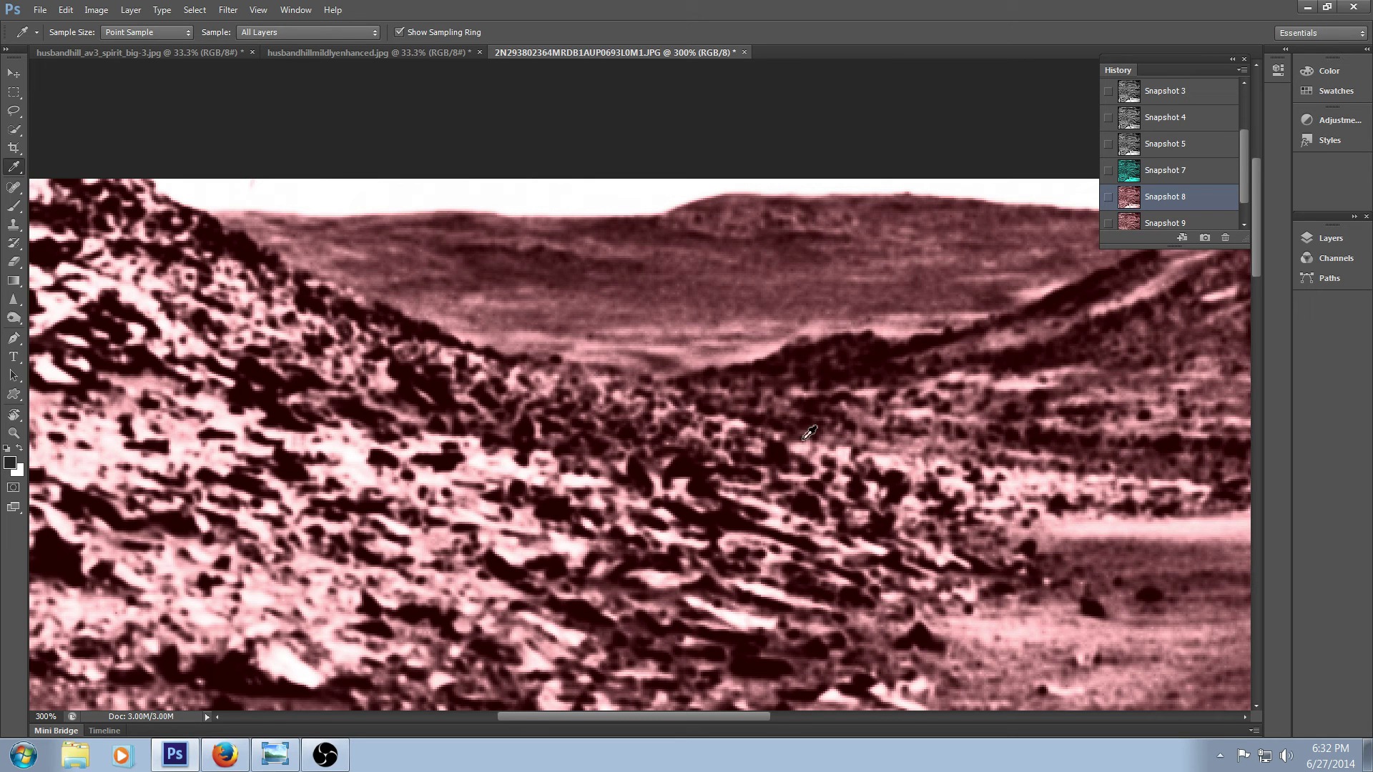
pyautogui.moveTo(717, 717); pyautogui.dragTo(765, 717)
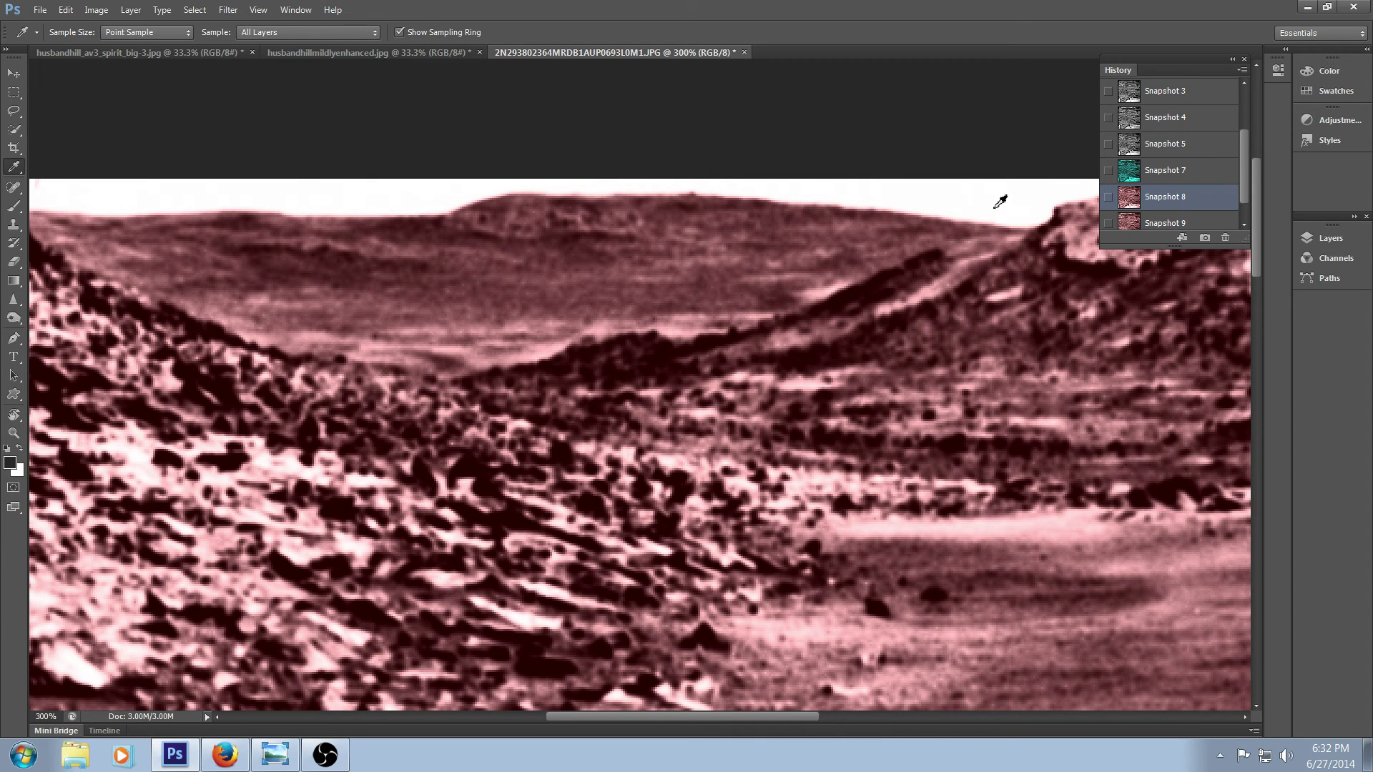
pyautogui.scroll(-1, 1244, 182)
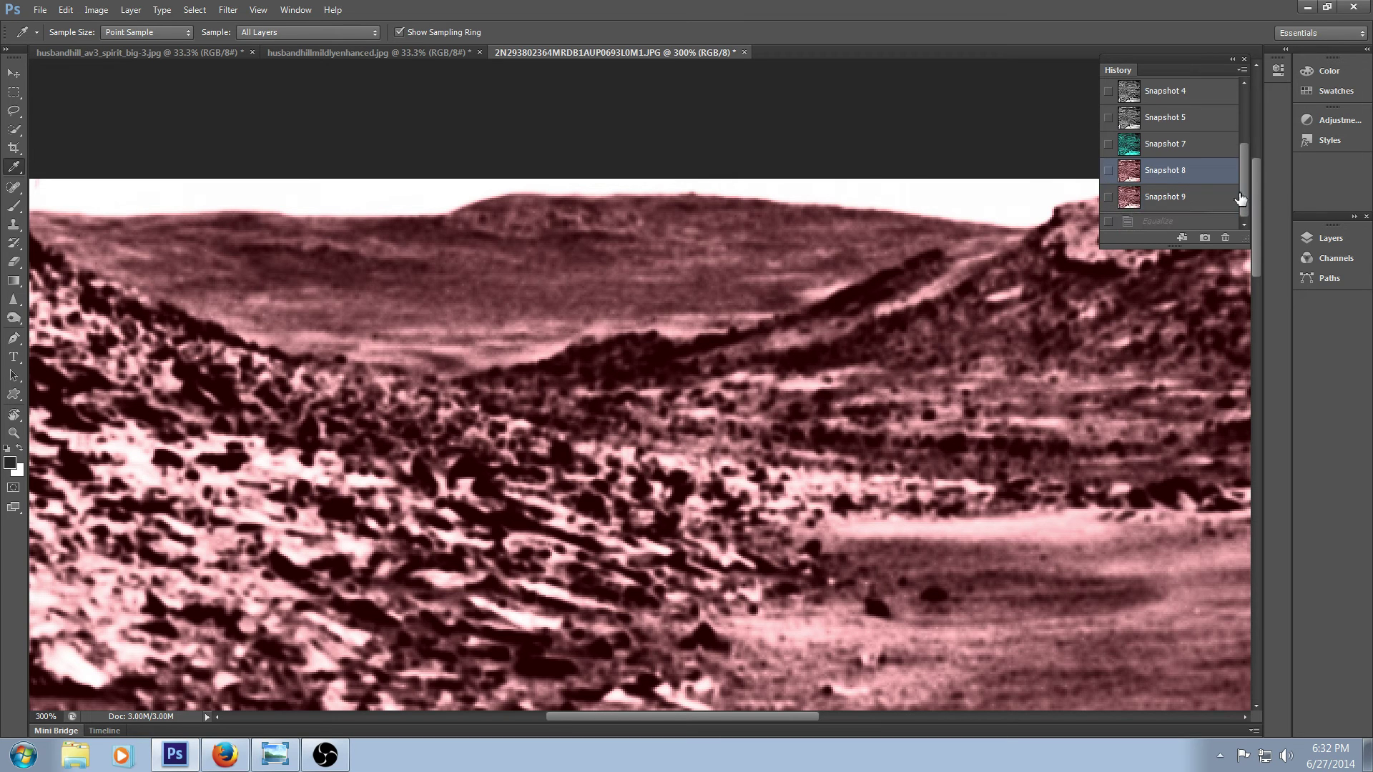
# - Show Snapshot 9 and examine its distant ridge, rocky peak and dark hillside at 300% and 200%
pyautogui.click(1176, 204)
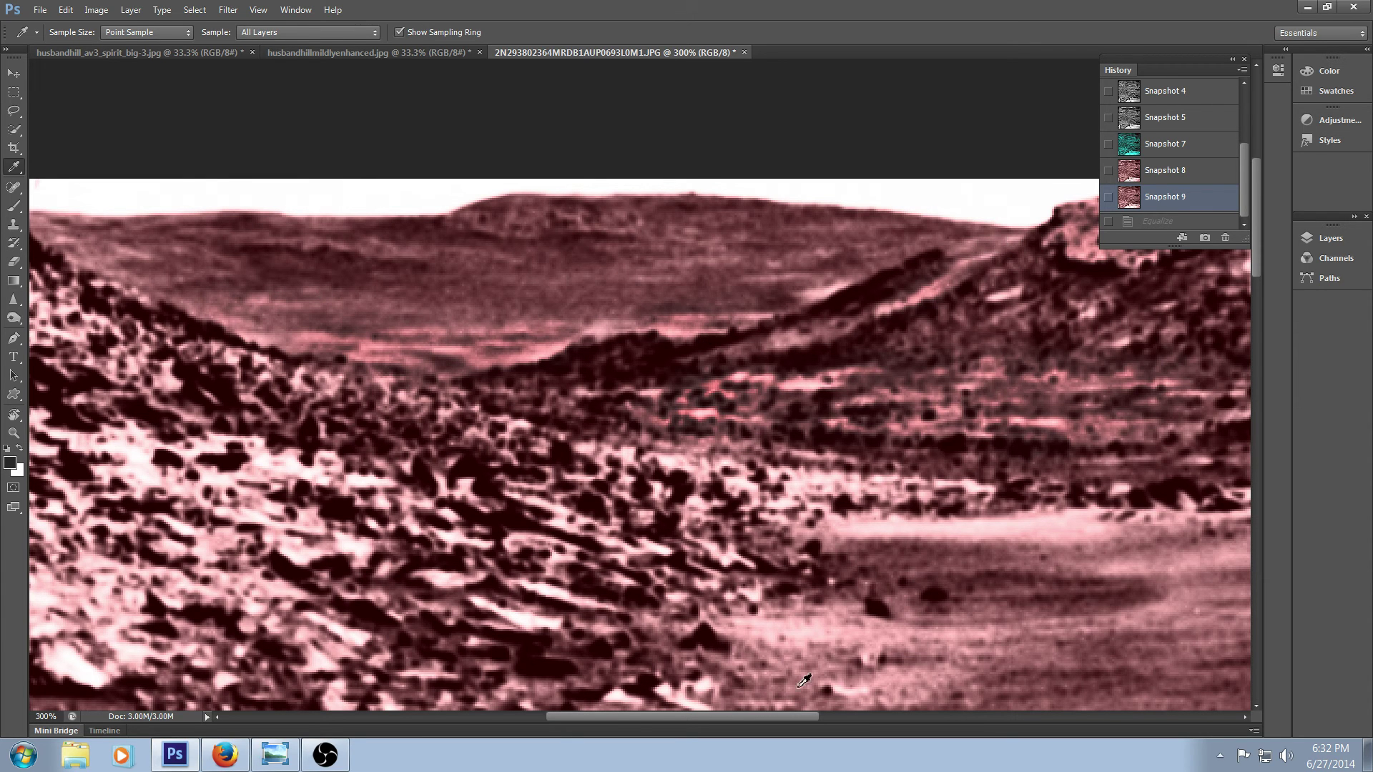
pyautogui.moveTo(782, 718); pyautogui.dragTo(869, 718)
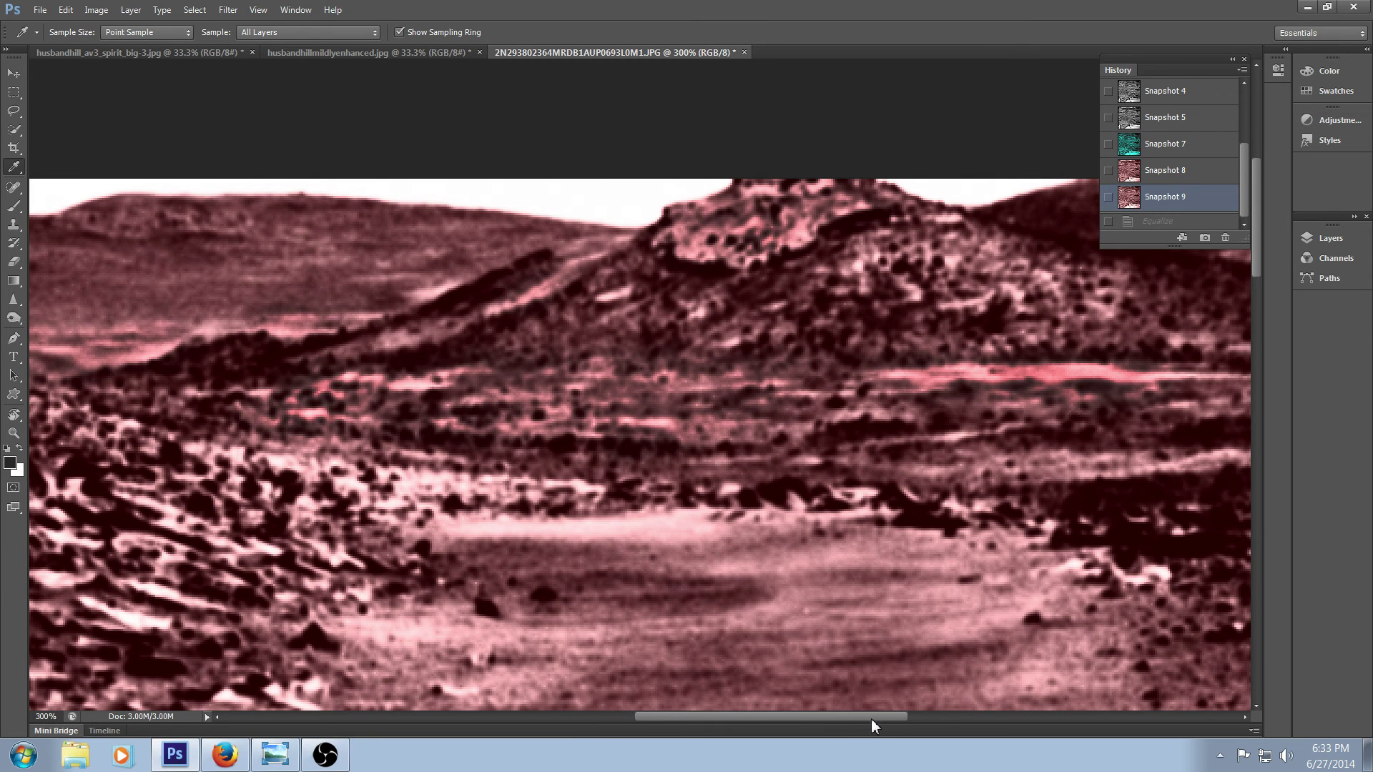
pyautogui.moveTo(871, 720); pyautogui.dragTo(795, 720)
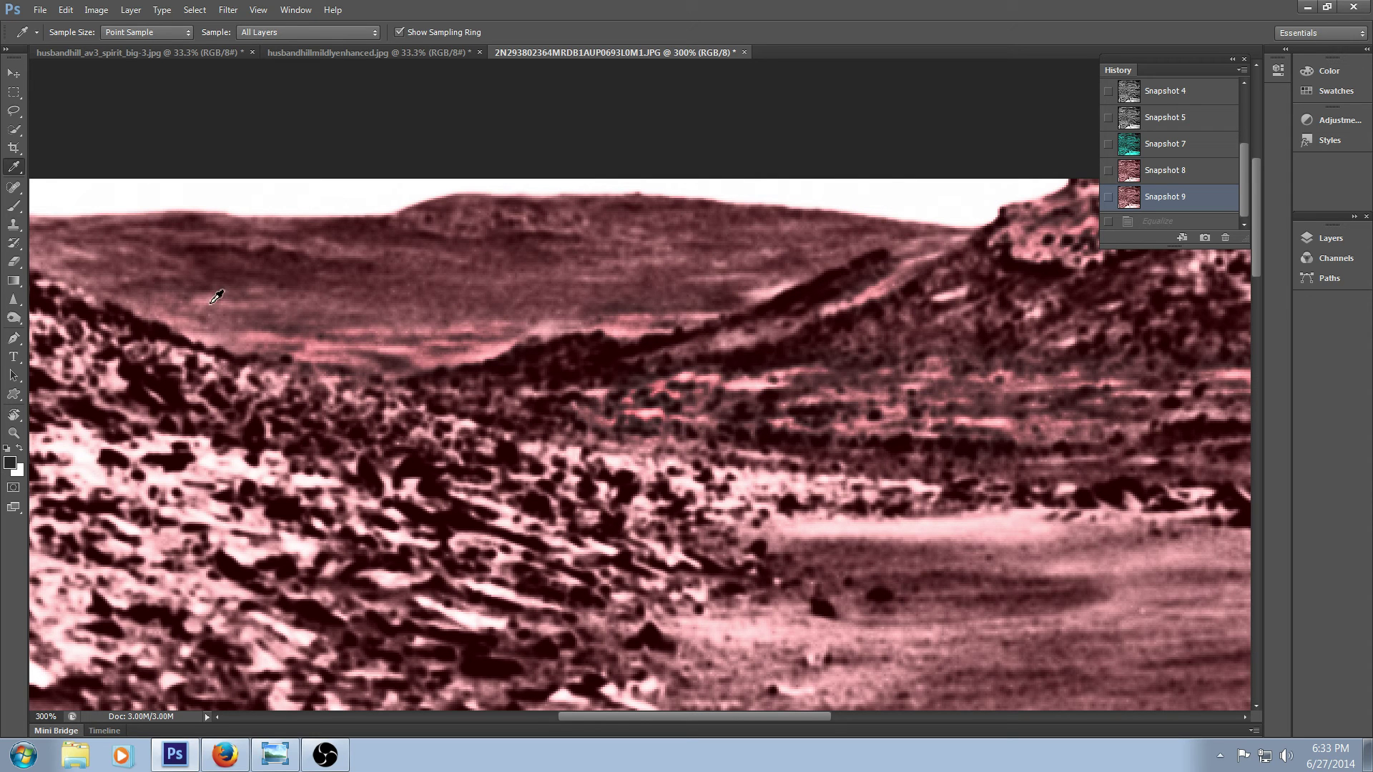
pyautogui.moveTo(756, 714); pyautogui.dragTo(967, 718)
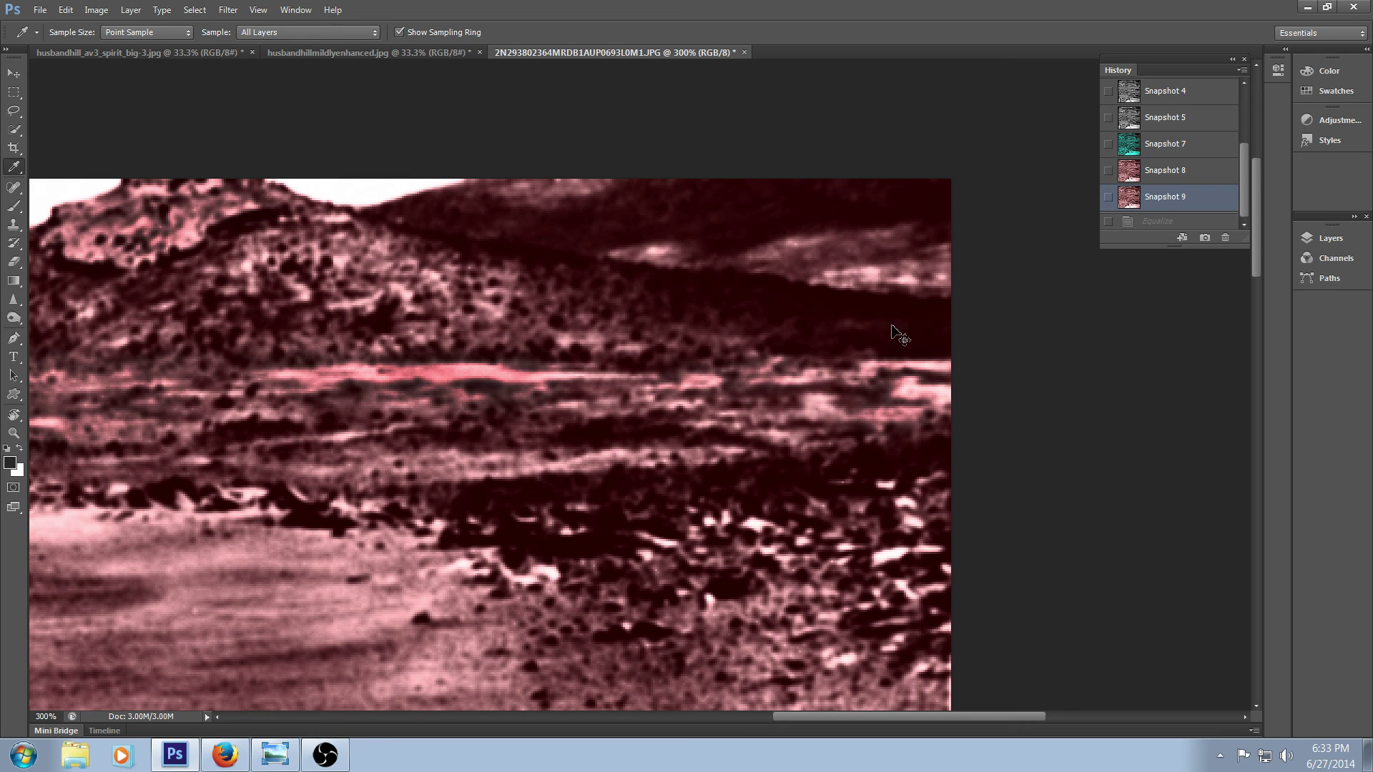
pyautogui.hotkey('ctrl', '-')
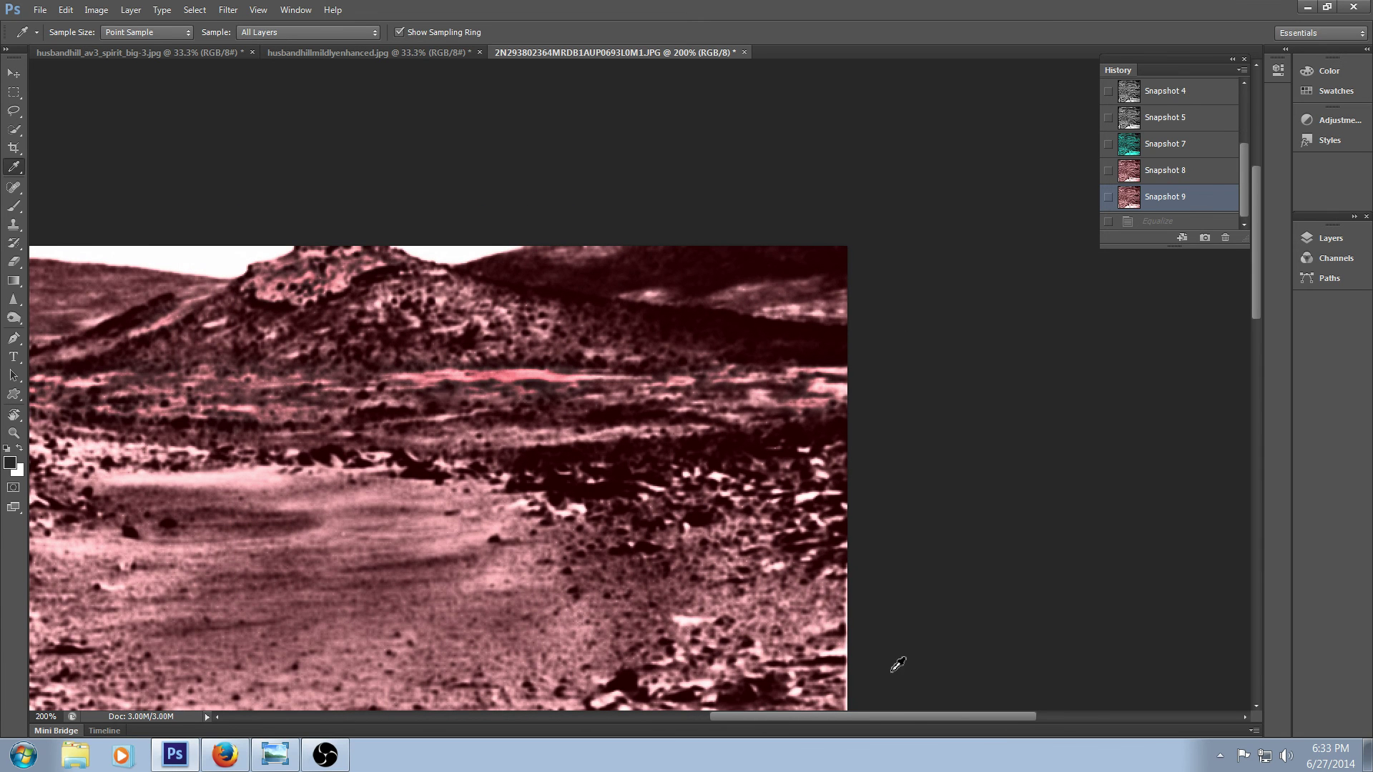
pyautogui.moveTo(911, 718); pyautogui.dragTo(771, 718)
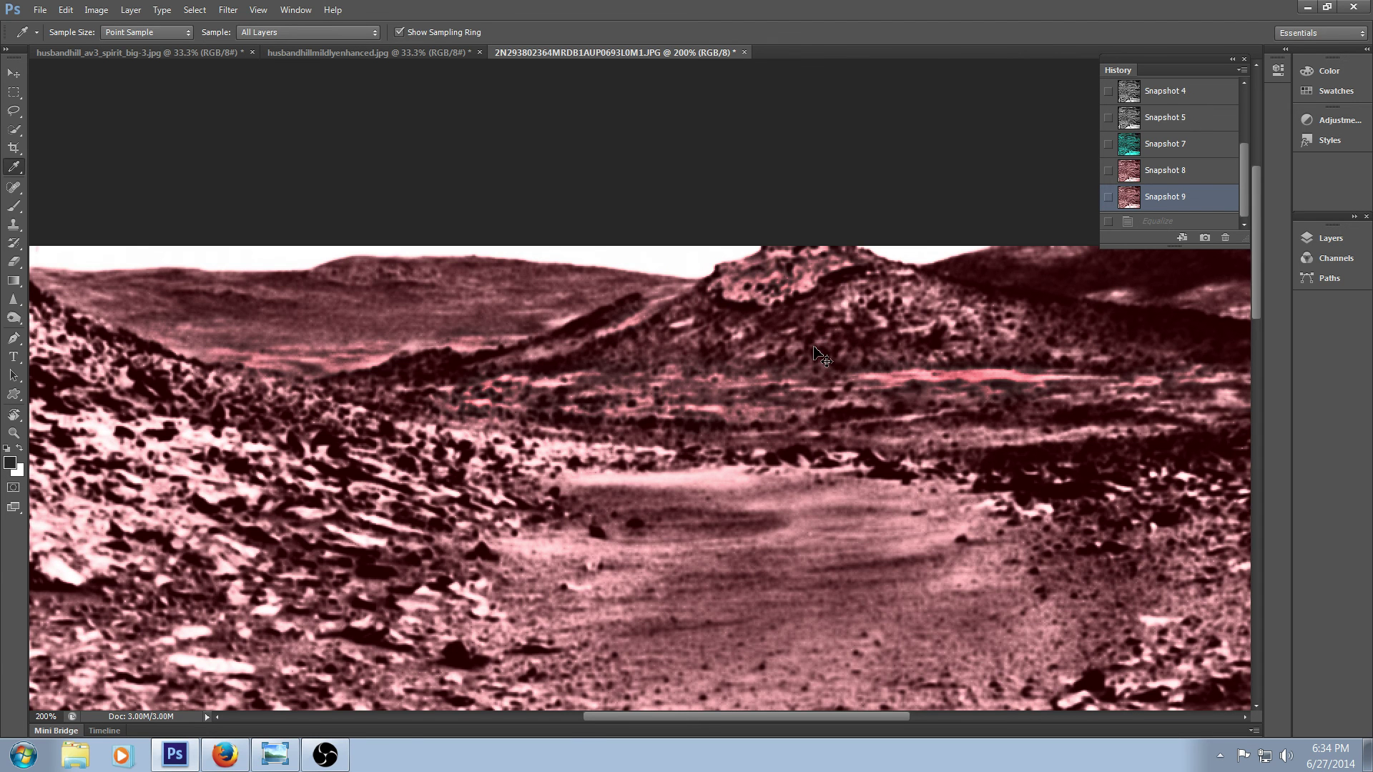
# - Examine the valley bands, peak slopes and distant ridge of Snapshot 9 at magnifications between 200% and 400%
pyautogui.hotkey('ctrl', '+')
pyautogui.hotkey('ctrl', '+')
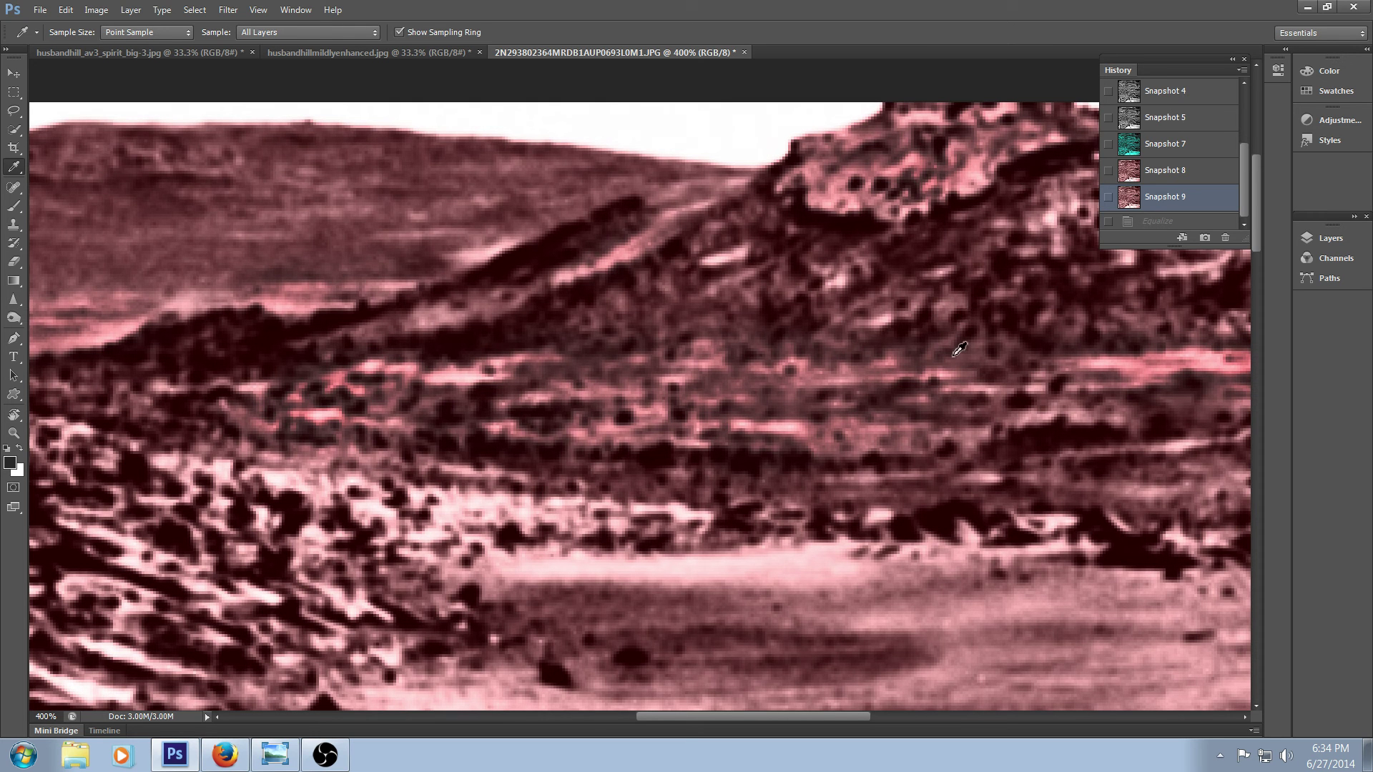
pyautogui.scroll(-2, 958, 366)
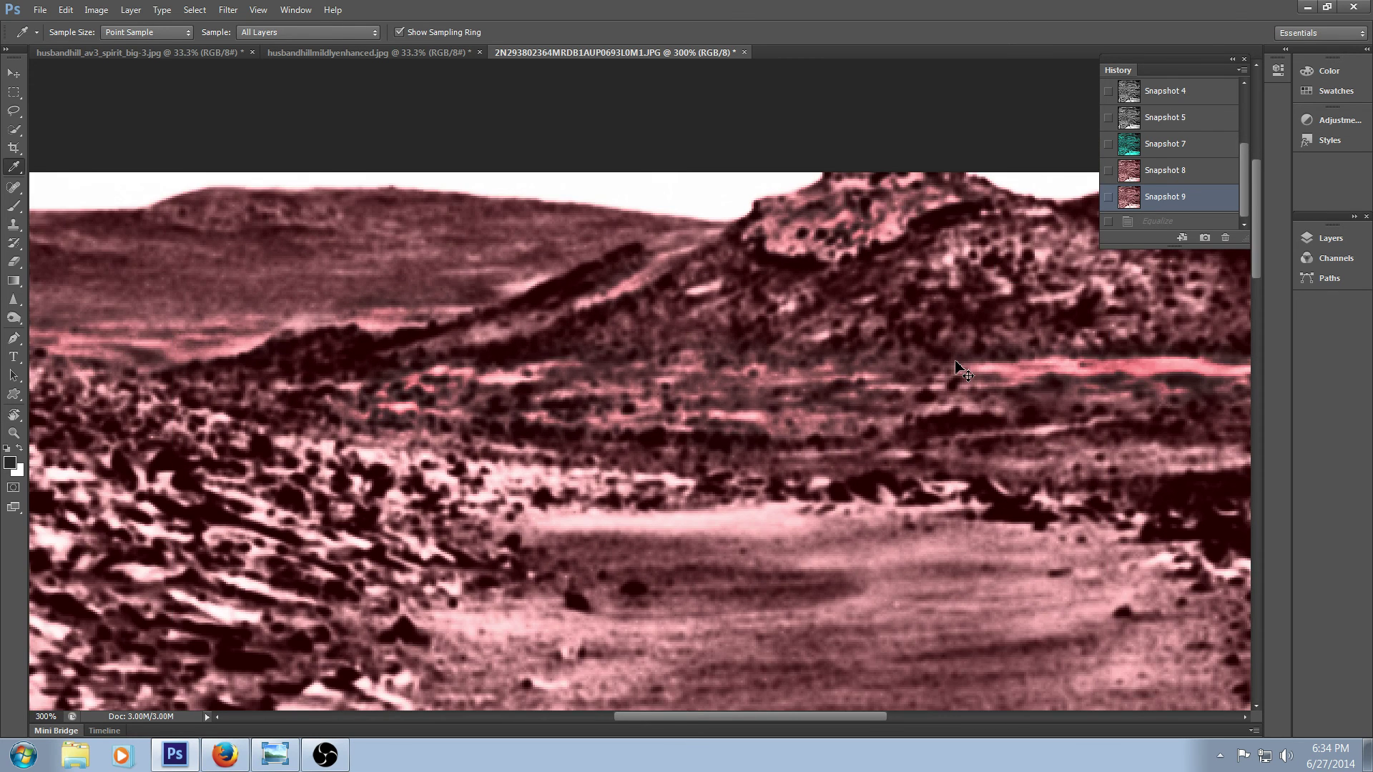
pyautogui.moveTo(647, 715); pyautogui.dragTo(723, 715)
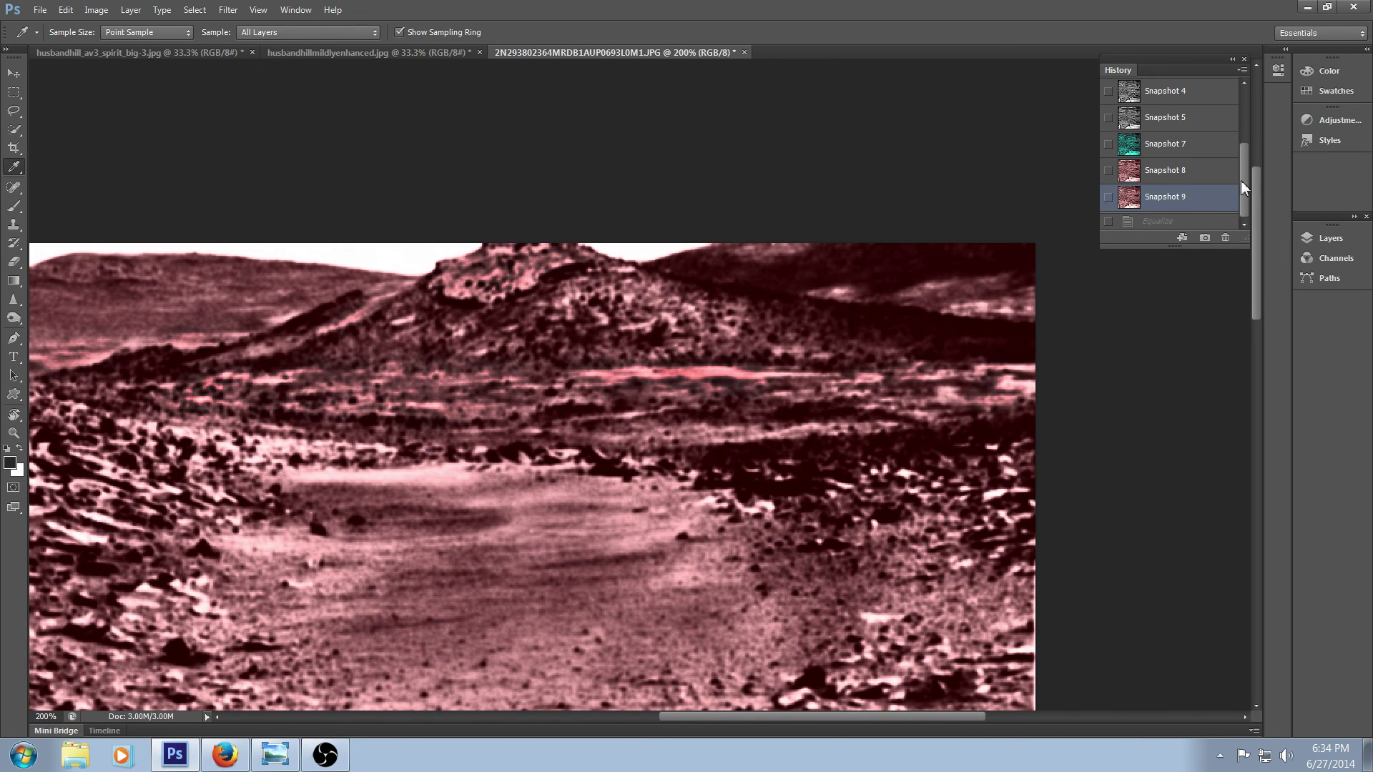
pyautogui.moveTo(1242, 188); pyautogui.dragTo(1241, 102)
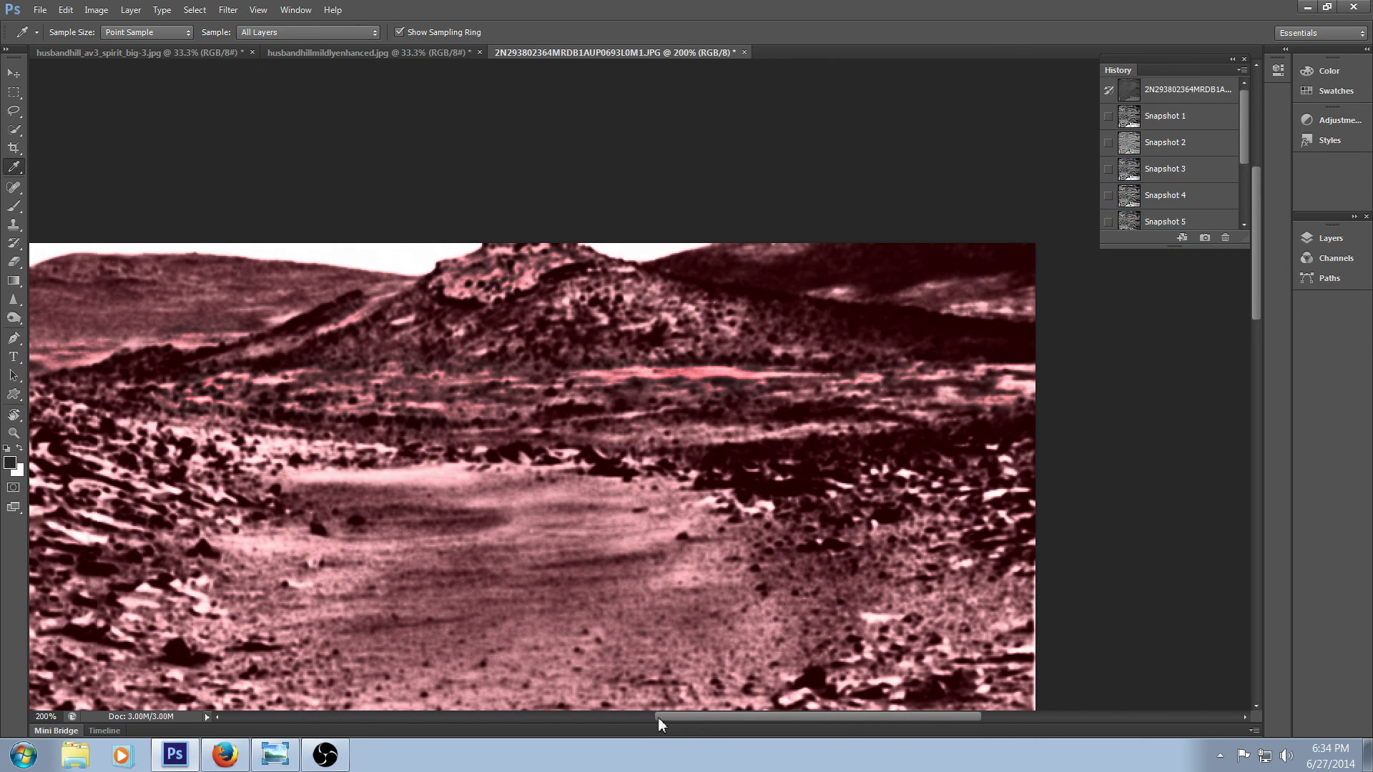
pyautogui.moveTo(658, 718); pyautogui.dragTo(537, 718)
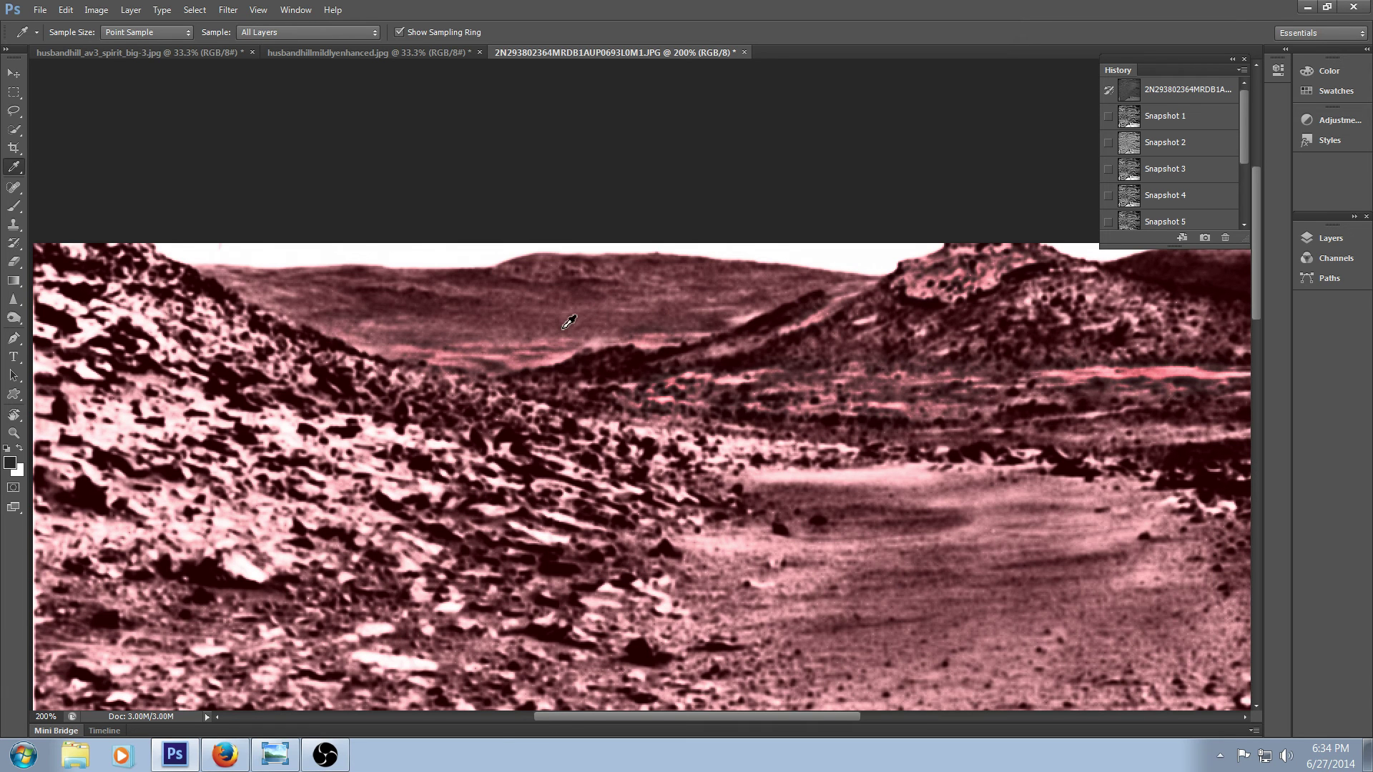
pyautogui.hotkey('ctrl', '+')
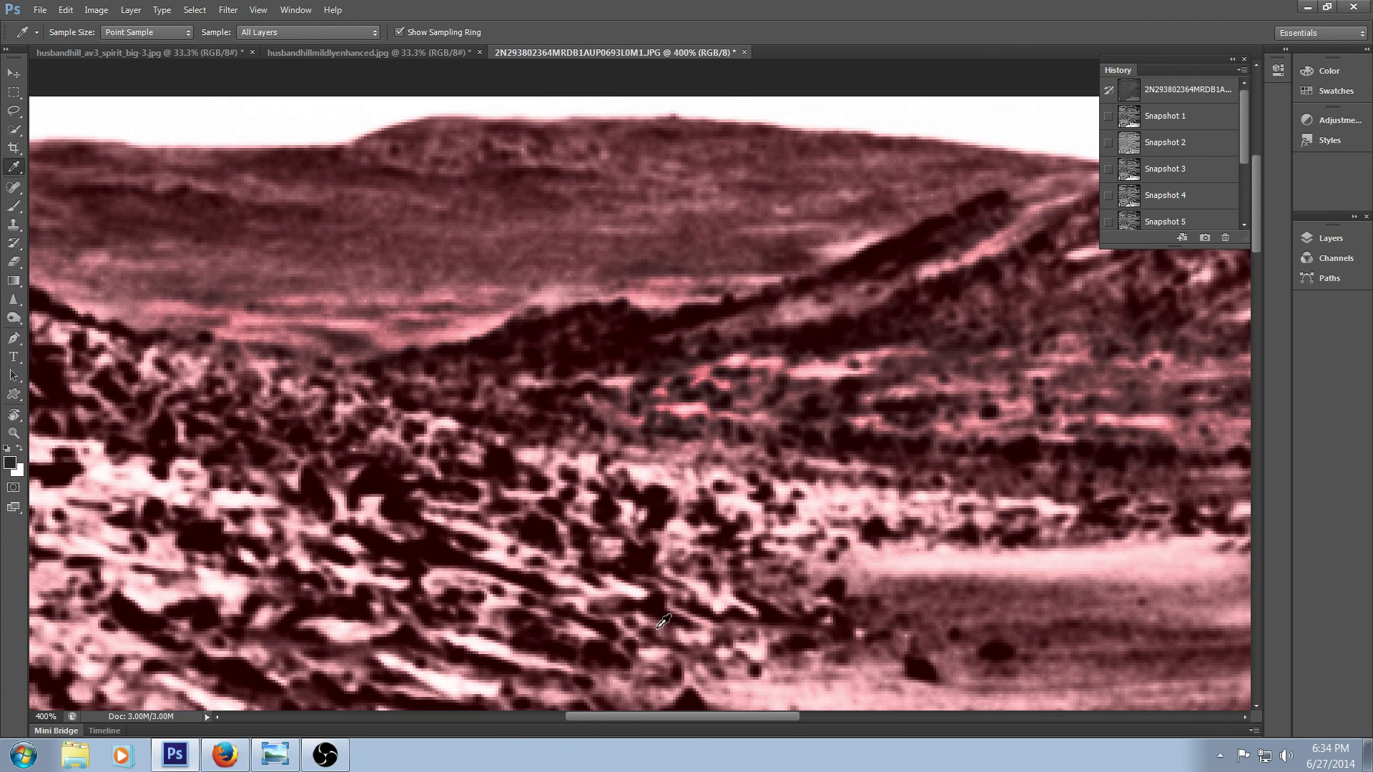
pyautogui.moveTo(736, 717); pyautogui.dragTo(701, 717)
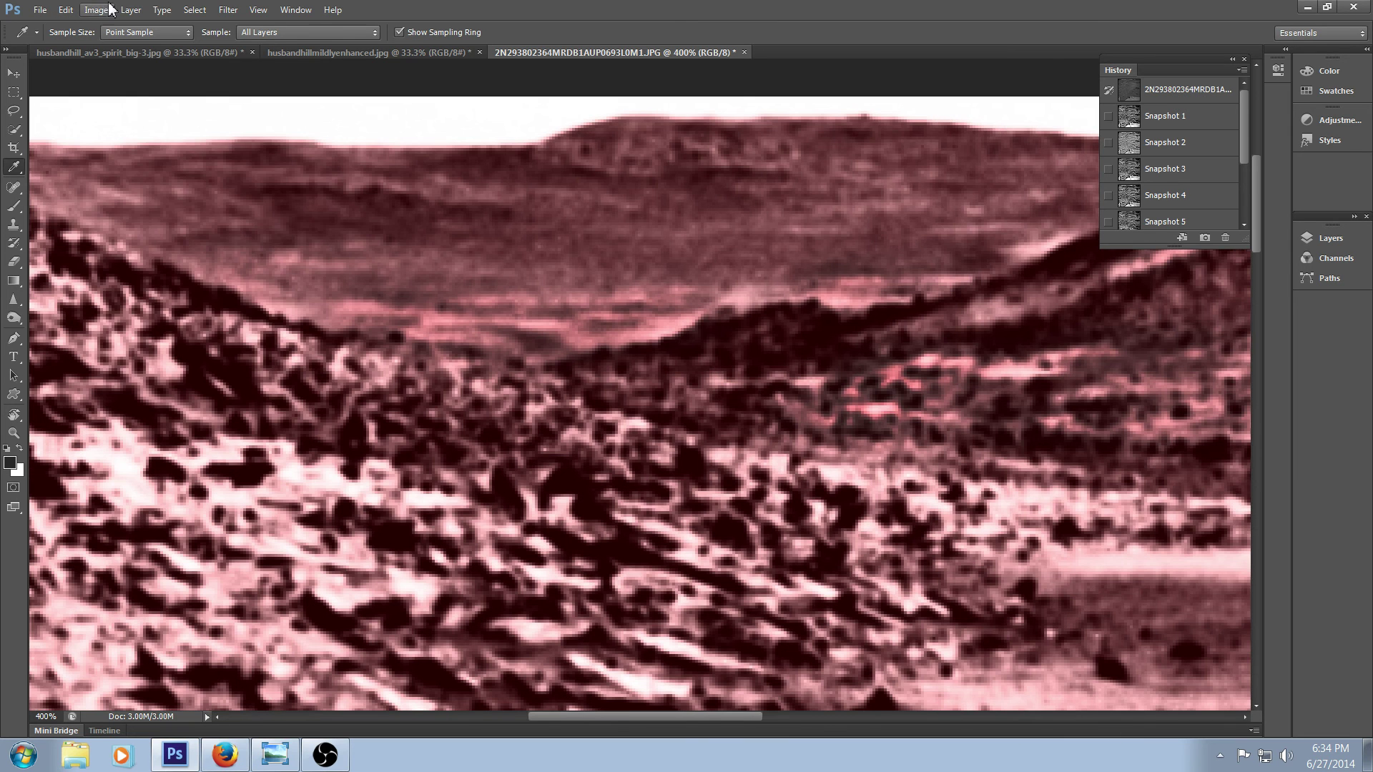
# - Raise the image's contrast to 100 with a Brightness/Contrast adjustment, keeping brightness at 0
pyautogui.click(99, 11)
pyautogui.moveTo(238, 54)
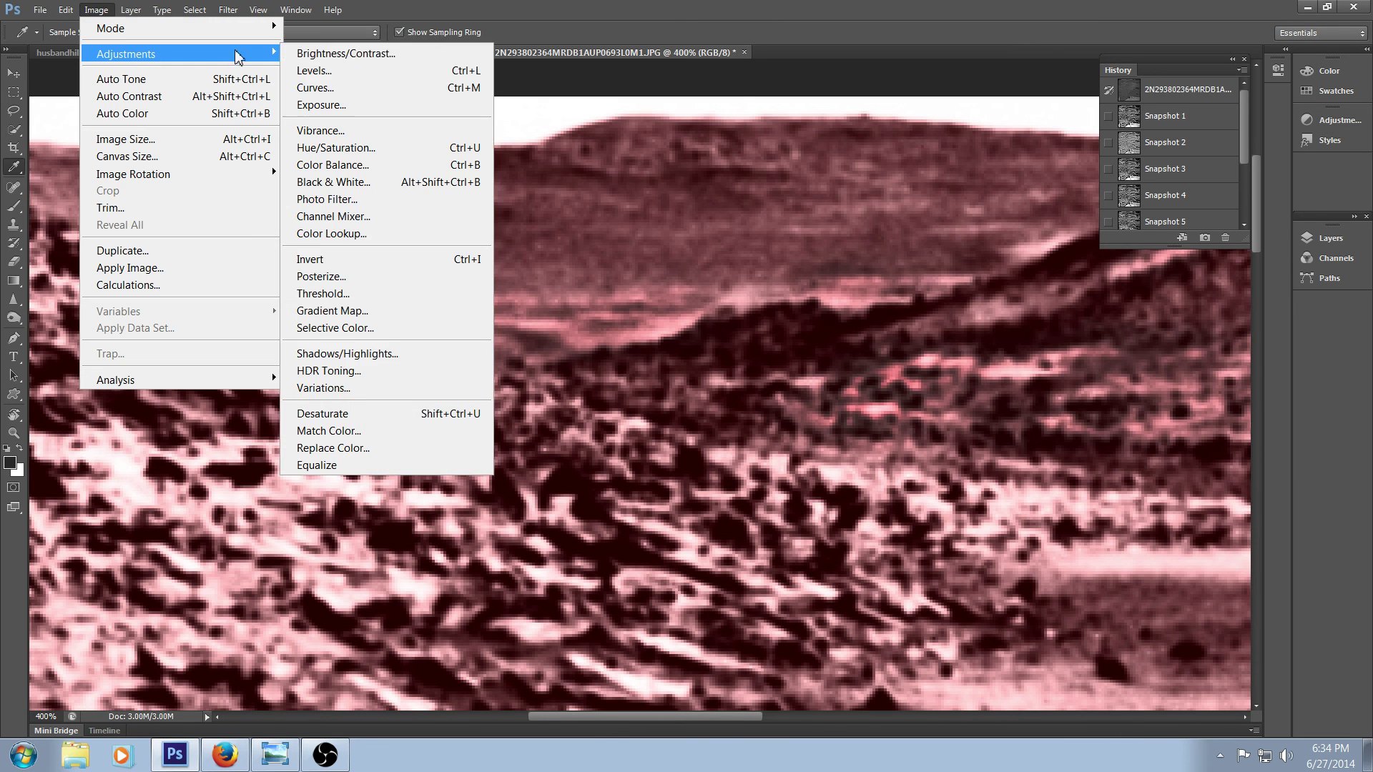
pyautogui.click(309, 53)
pyautogui.moveTo(222, 156); pyautogui.dragTo(622, 406)
pyautogui.moveTo(599, 471); pyautogui.dragTo(674, 477)
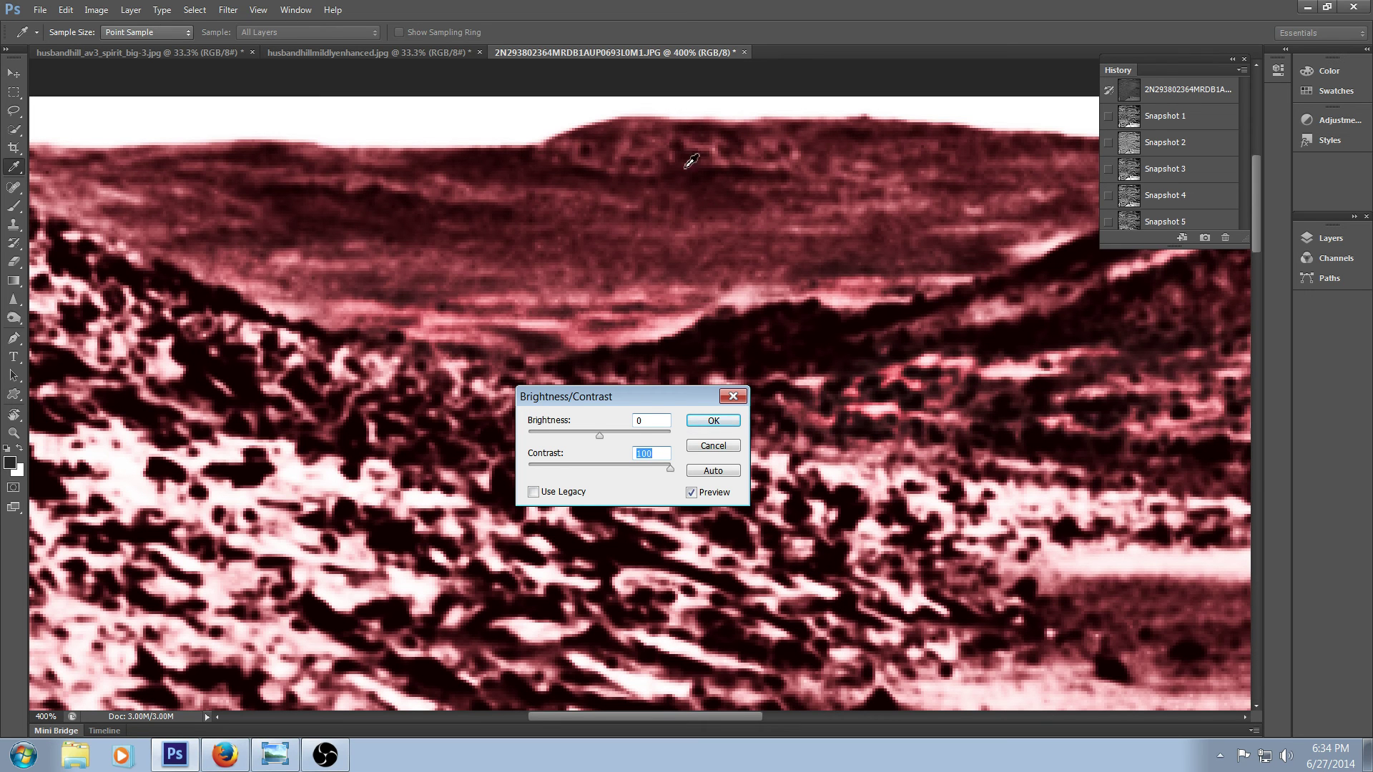
pyautogui.click(704, 422)
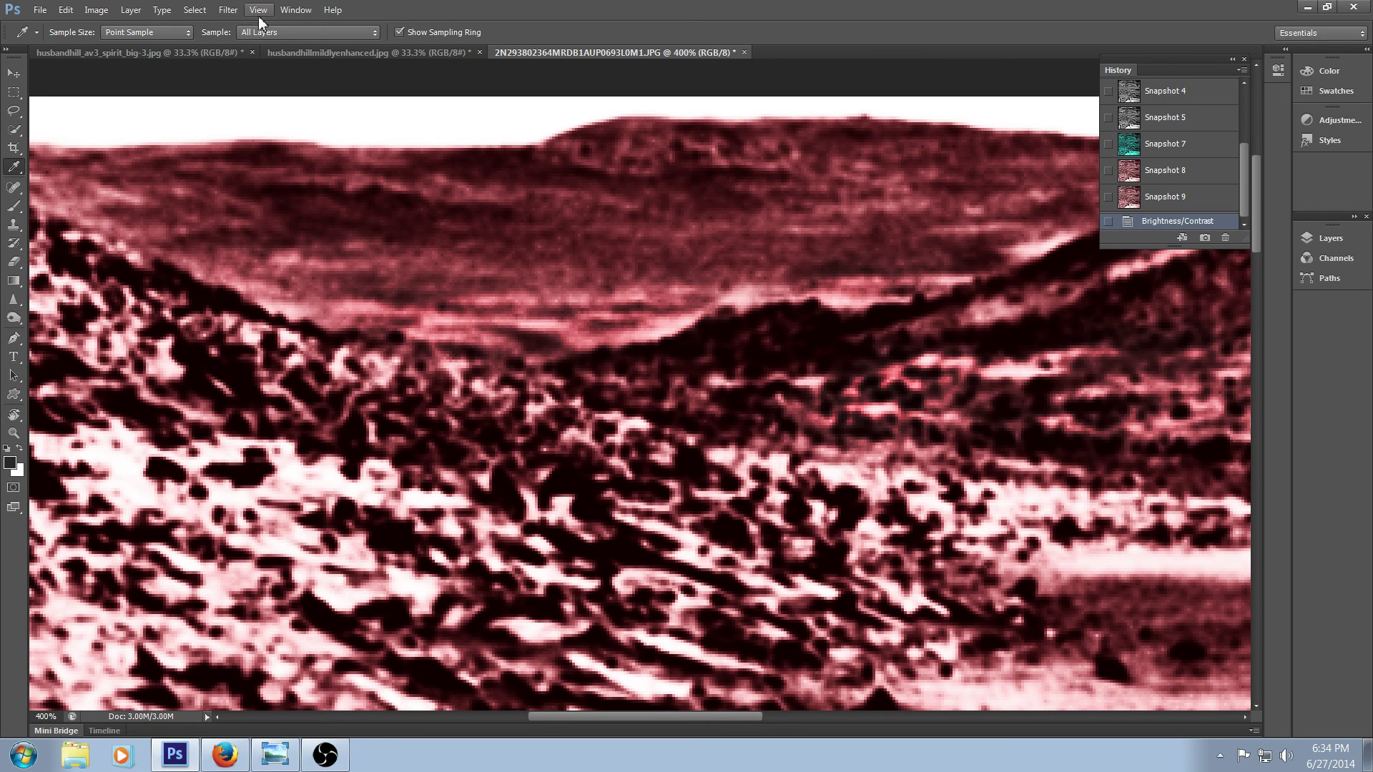
# - Reapply the last Blur Gallery filter, and revert to the Brightness/Contrast history state
pyautogui.click(228, 10)
pyautogui.press('Escape')
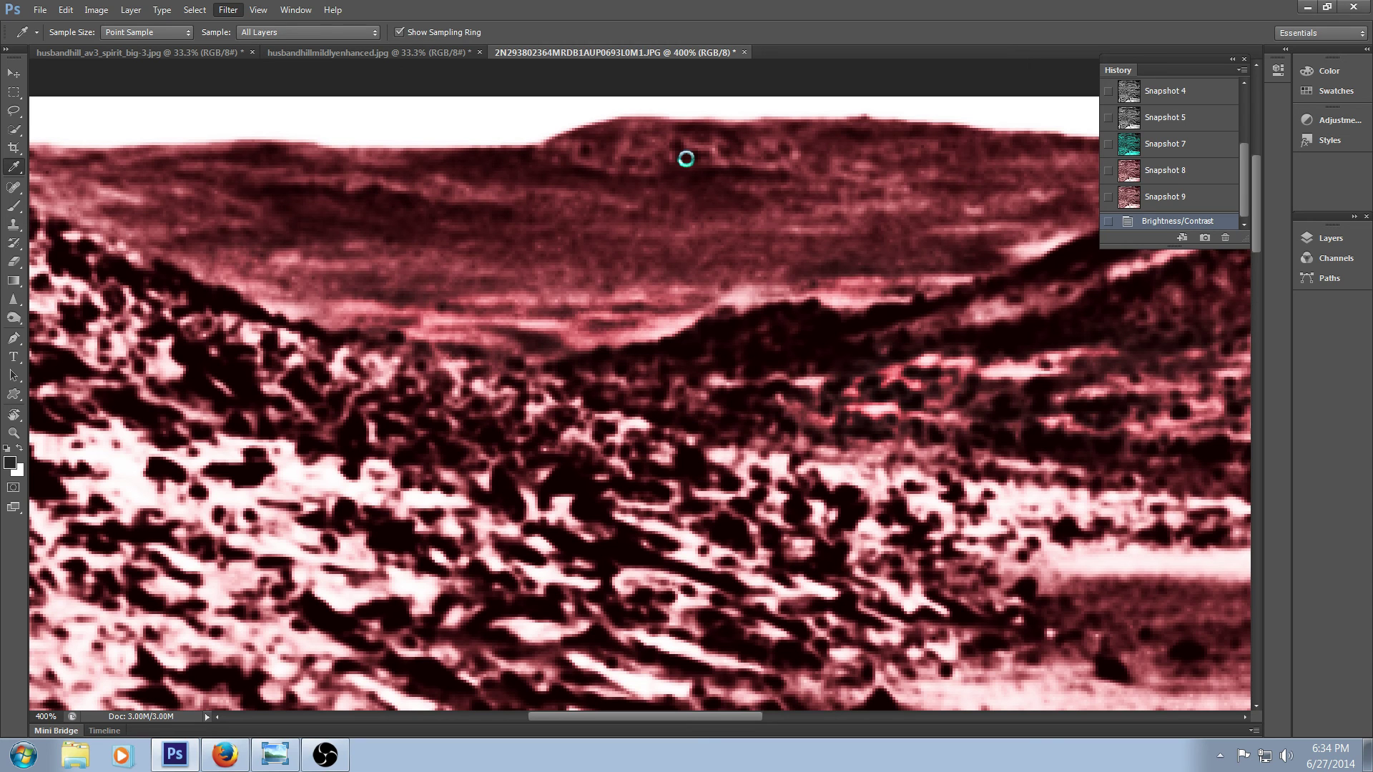
pyautogui.hotkey('ctrl', 'f')
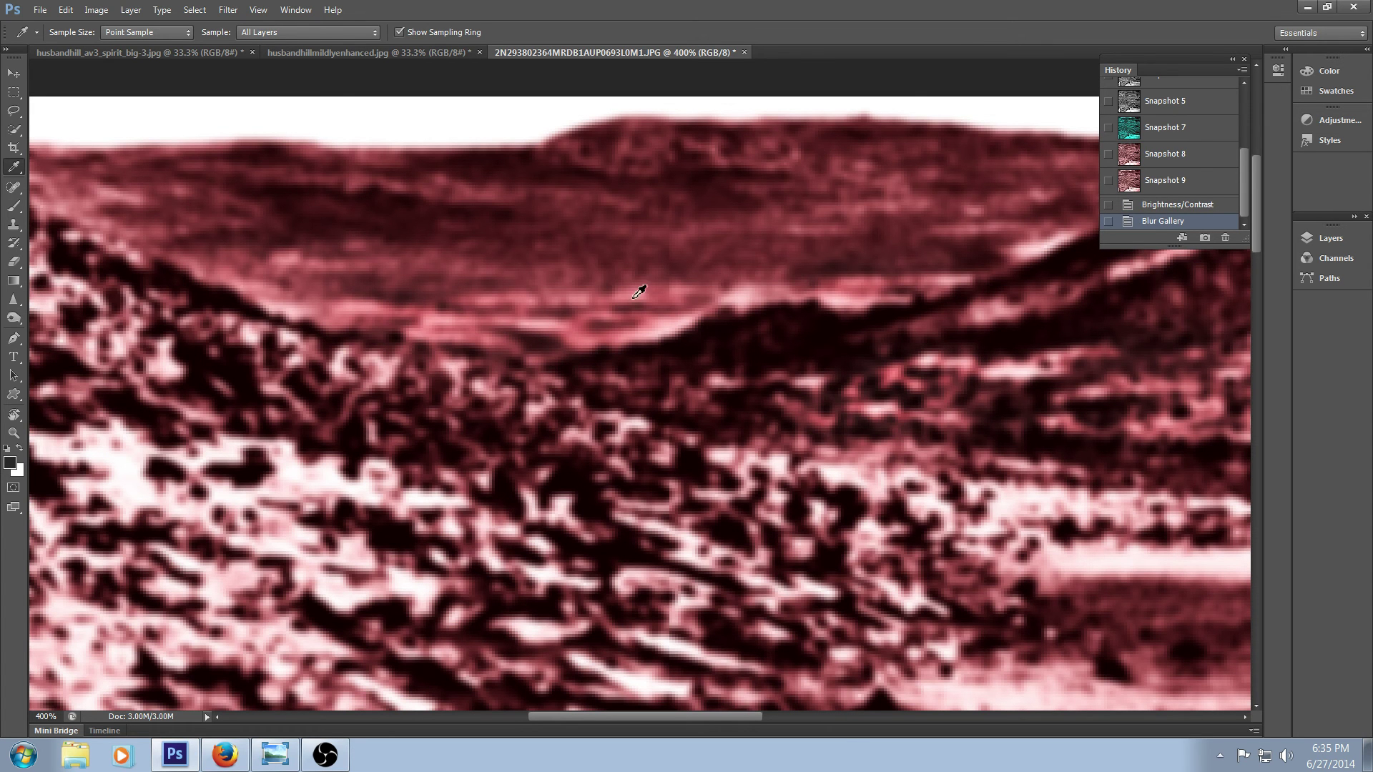
pyautogui.click(1180, 204)
# - Apply a Field Blur of 1 px to the contrast-boosted image
pyautogui.click(226, 10)
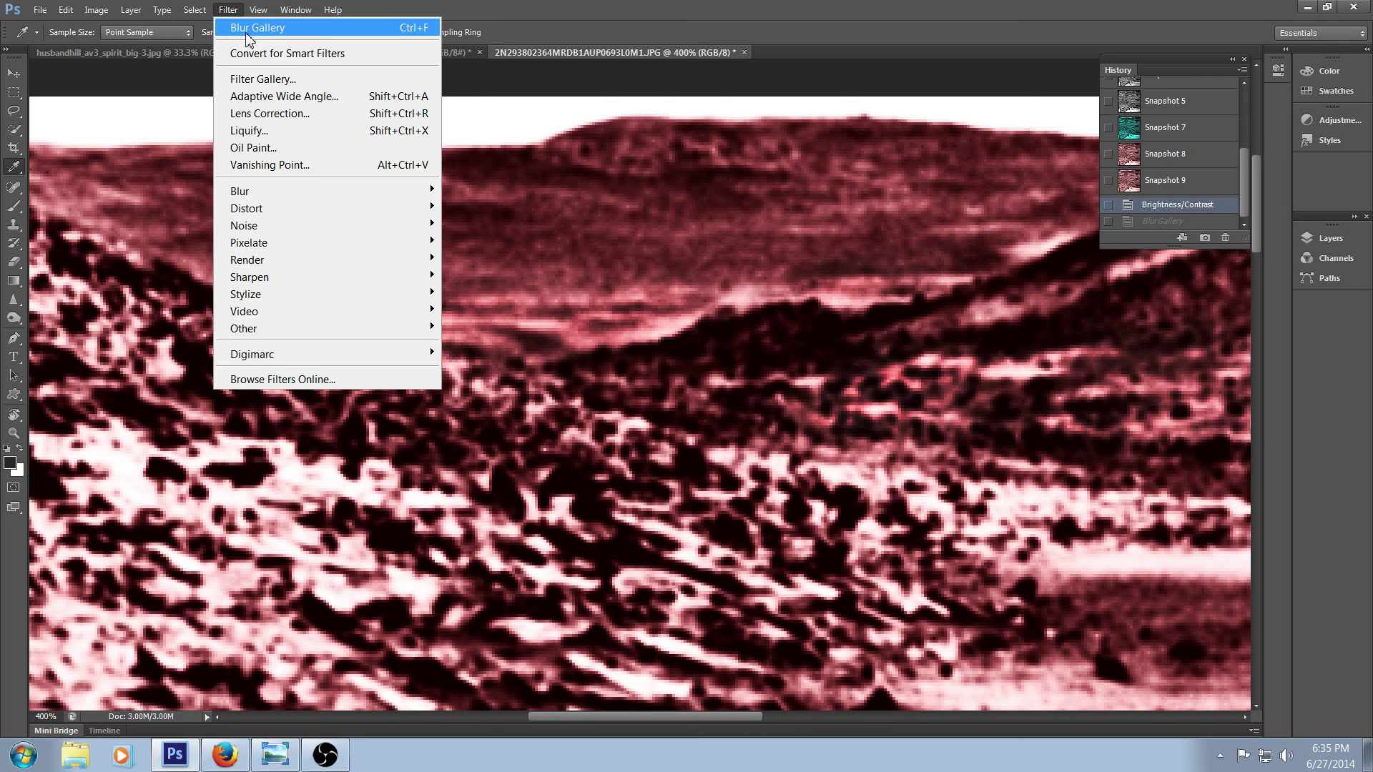
pyautogui.click(478, 190)
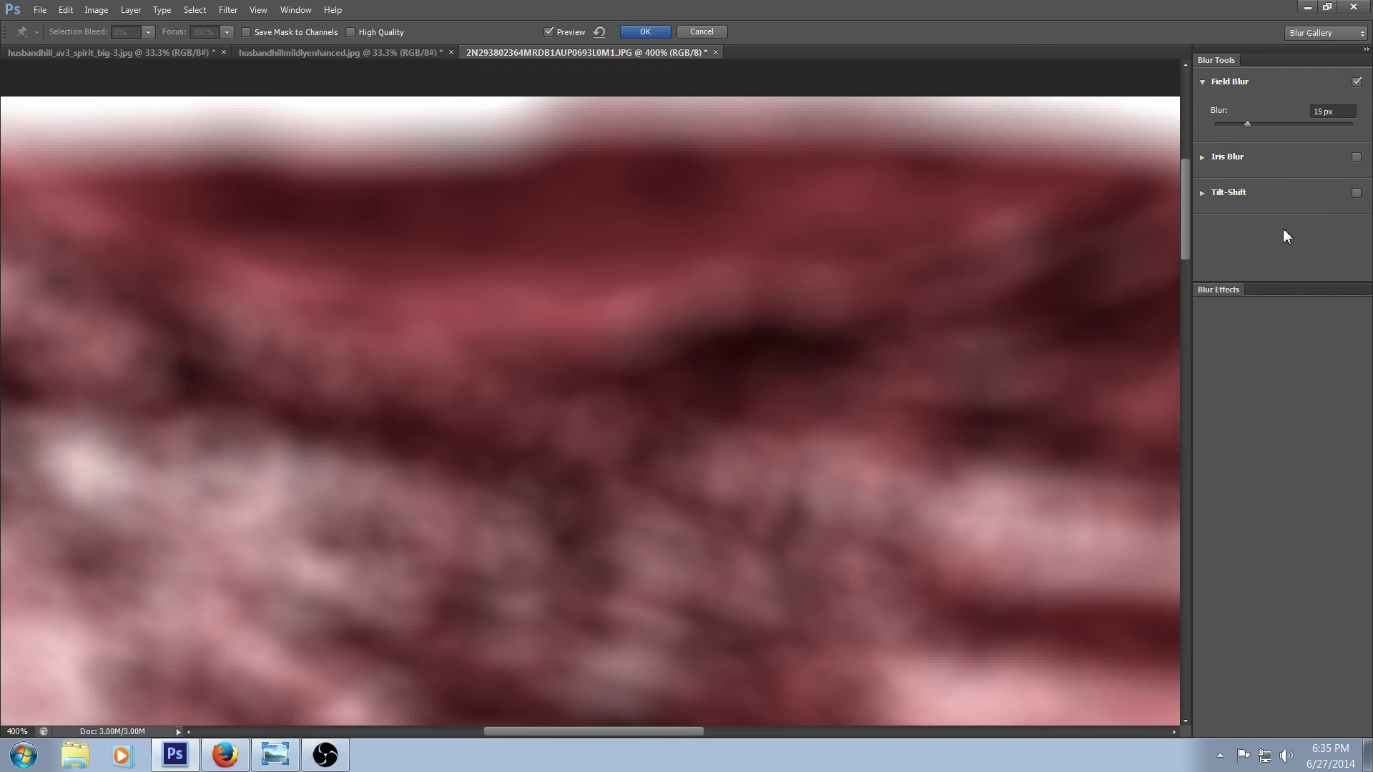
pyautogui.click(1215, 124)
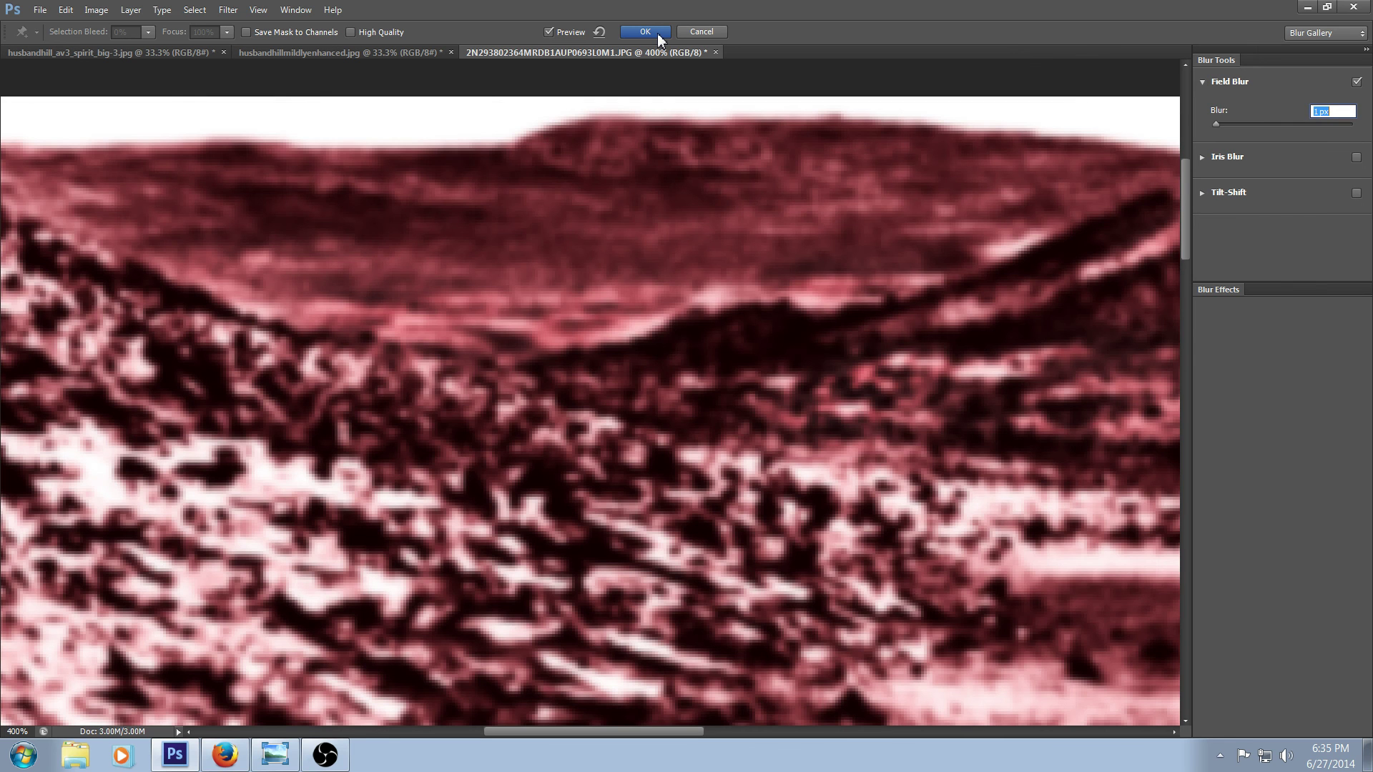
pyautogui.click(658, 33)
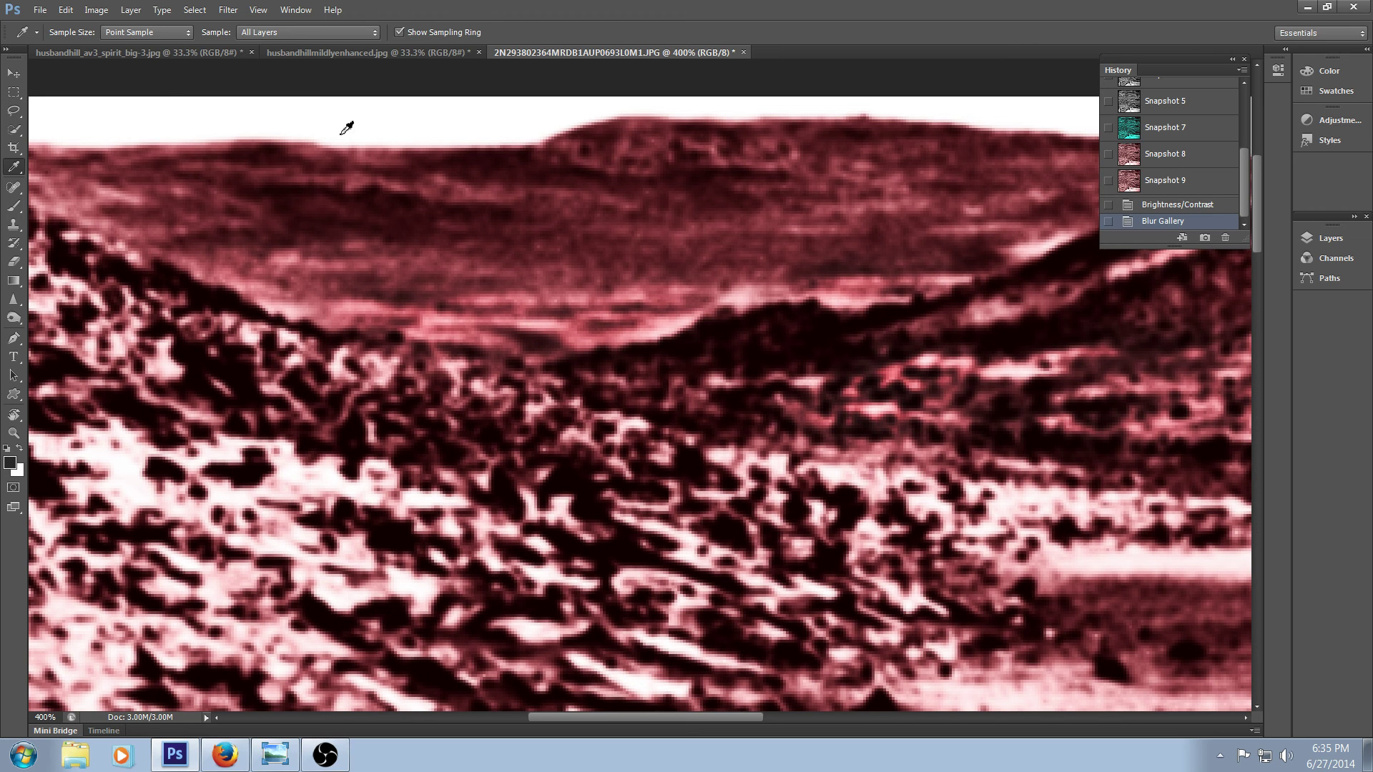
# - Reduce the red tint by setting the master saturation to -32 in a Hue/Saturation adjustment
pyautogui.click(96, 10)
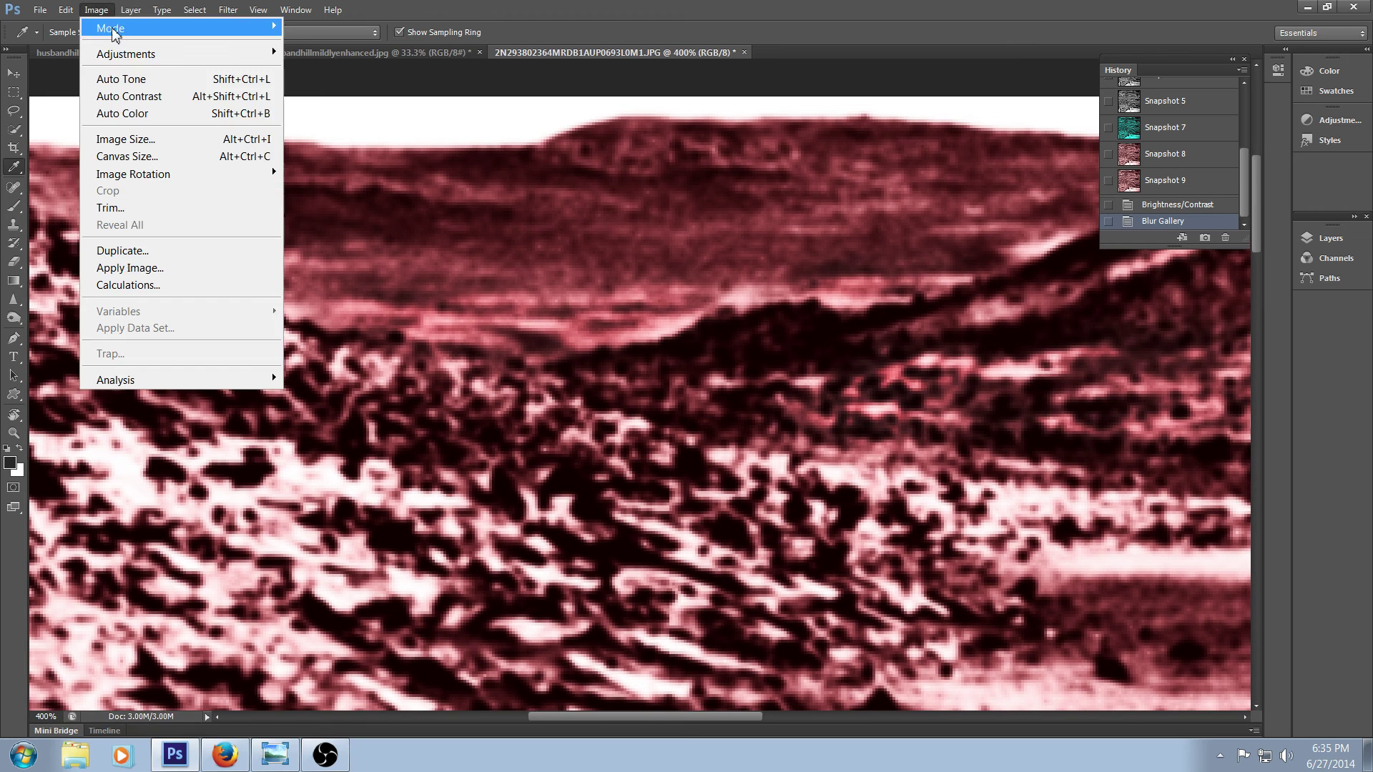
pyautogui.moveTo(214, 54)
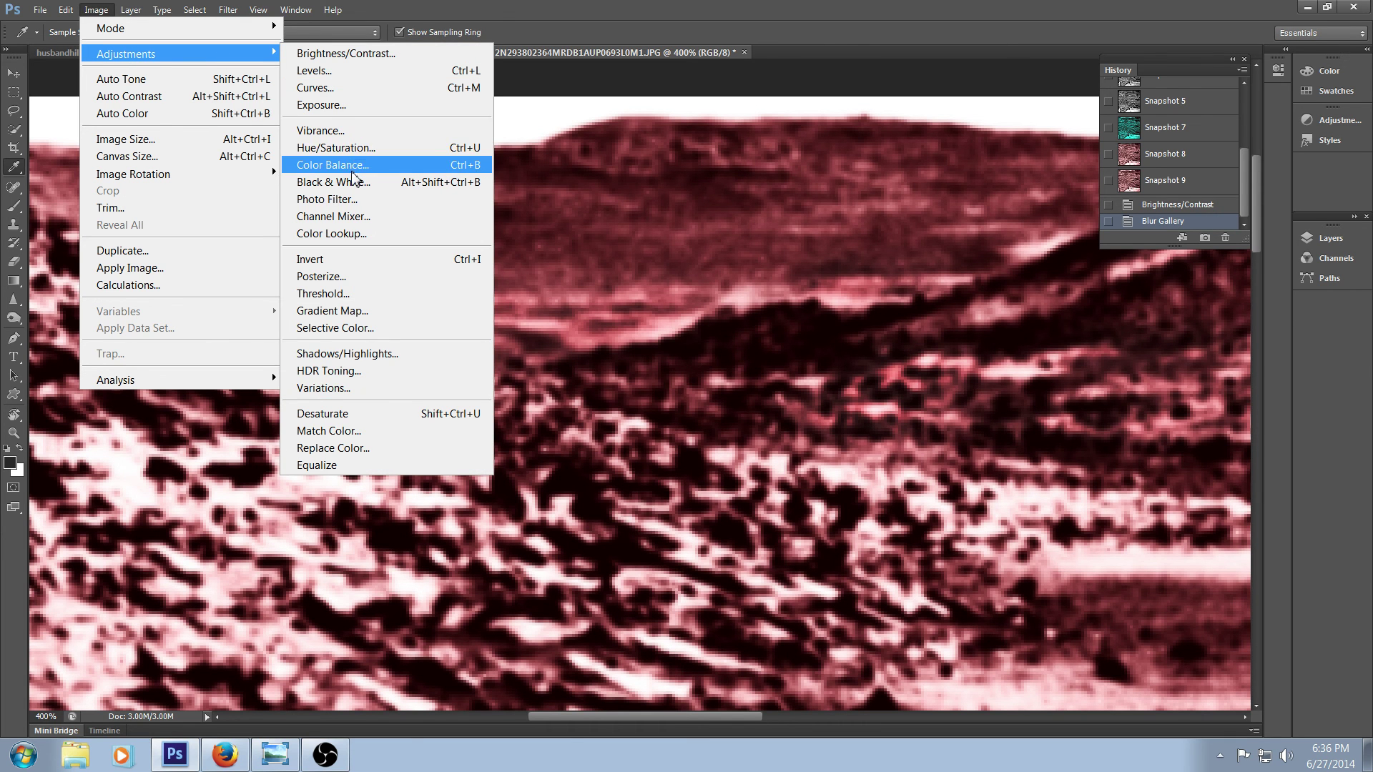
pyautogui.press('Escape')
pyautogui.press('Escape')
pyautogui.hotkey('ctrl', 'u')
pyautogui.moveTo(979, 466)
pyautogui.mouseDown()
pyautogui.moveTo(933, 466)
pyautogui.moveTo(959, 470)
pyautogui.mouseUp()
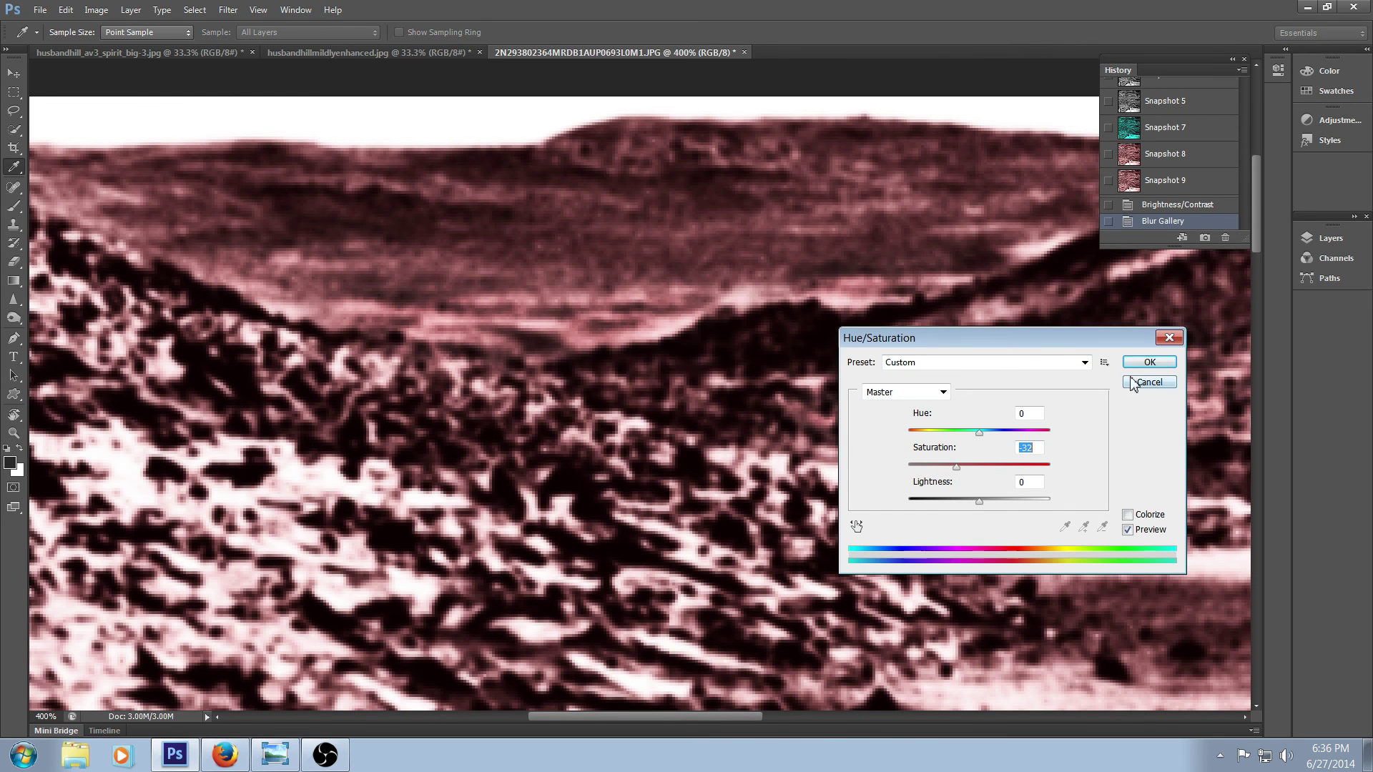
pyautogui.click(1152, 362)
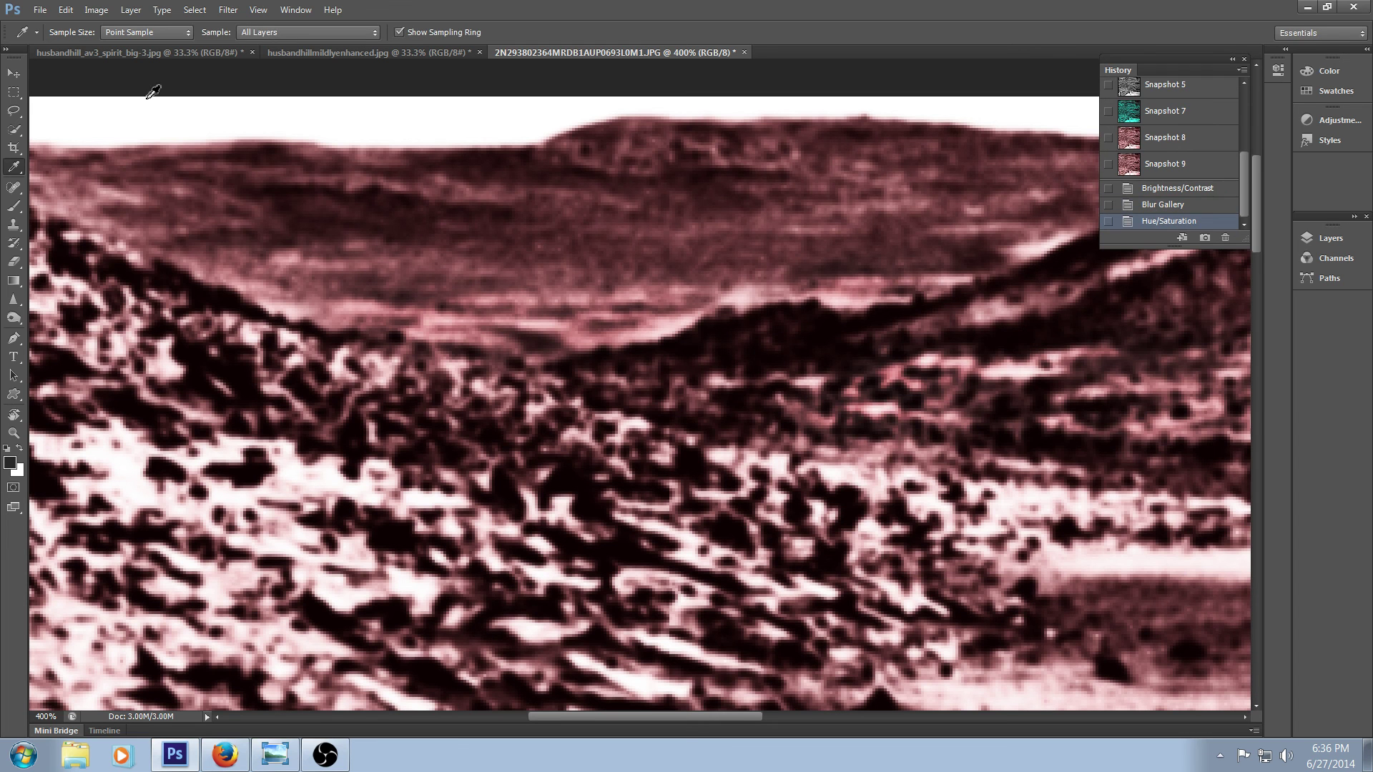
# - Try Levels midtone values of 0.71, 1.41 and 1.00 on the ridge and peak, and apply 1.19
pyautogui.click(95, 10)
pyautogui.moveTo(147, 54)
pyautogui.click(335, 70)
pyautogui.moveTo(941, 465); pyautogui.dragTo(961, 467)
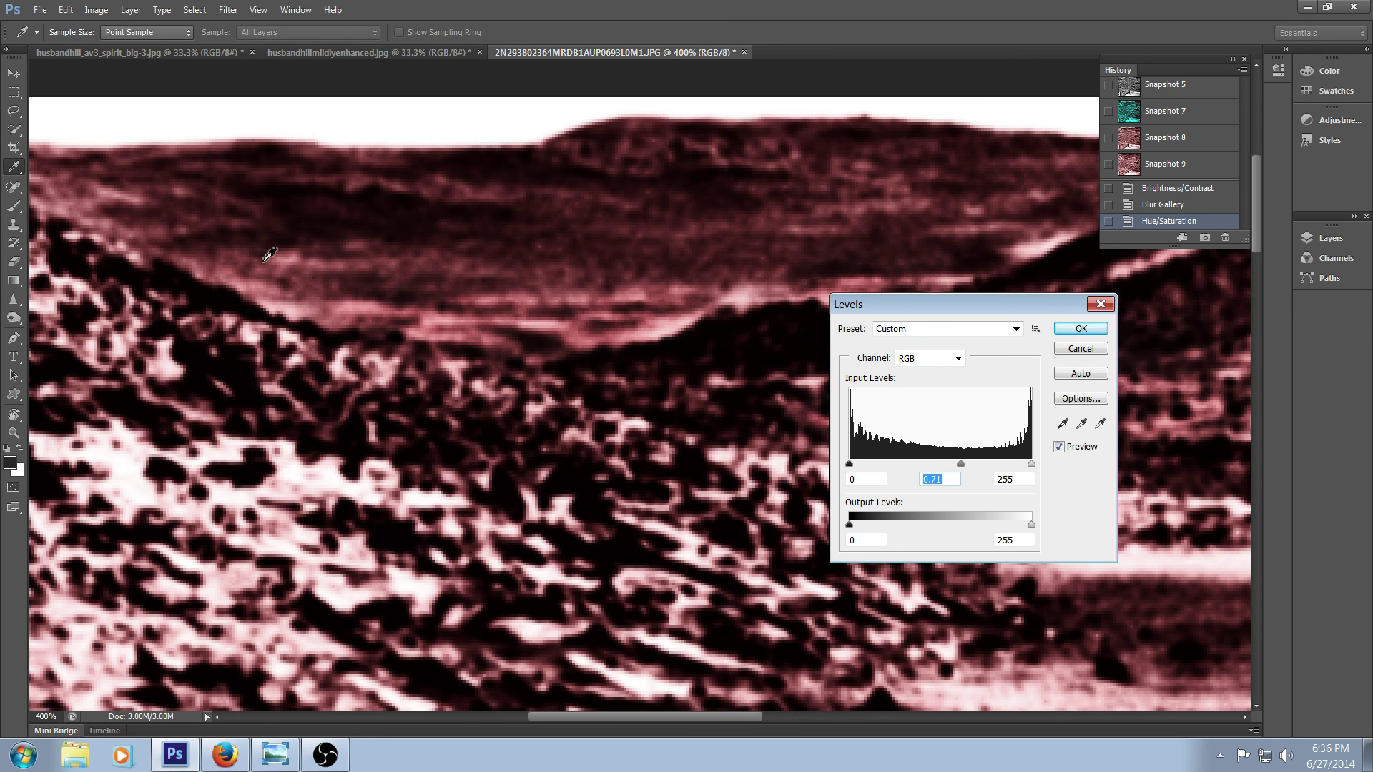
pyautogui.moveTo(961, 466); pyautogui.dragTo(917, 467)
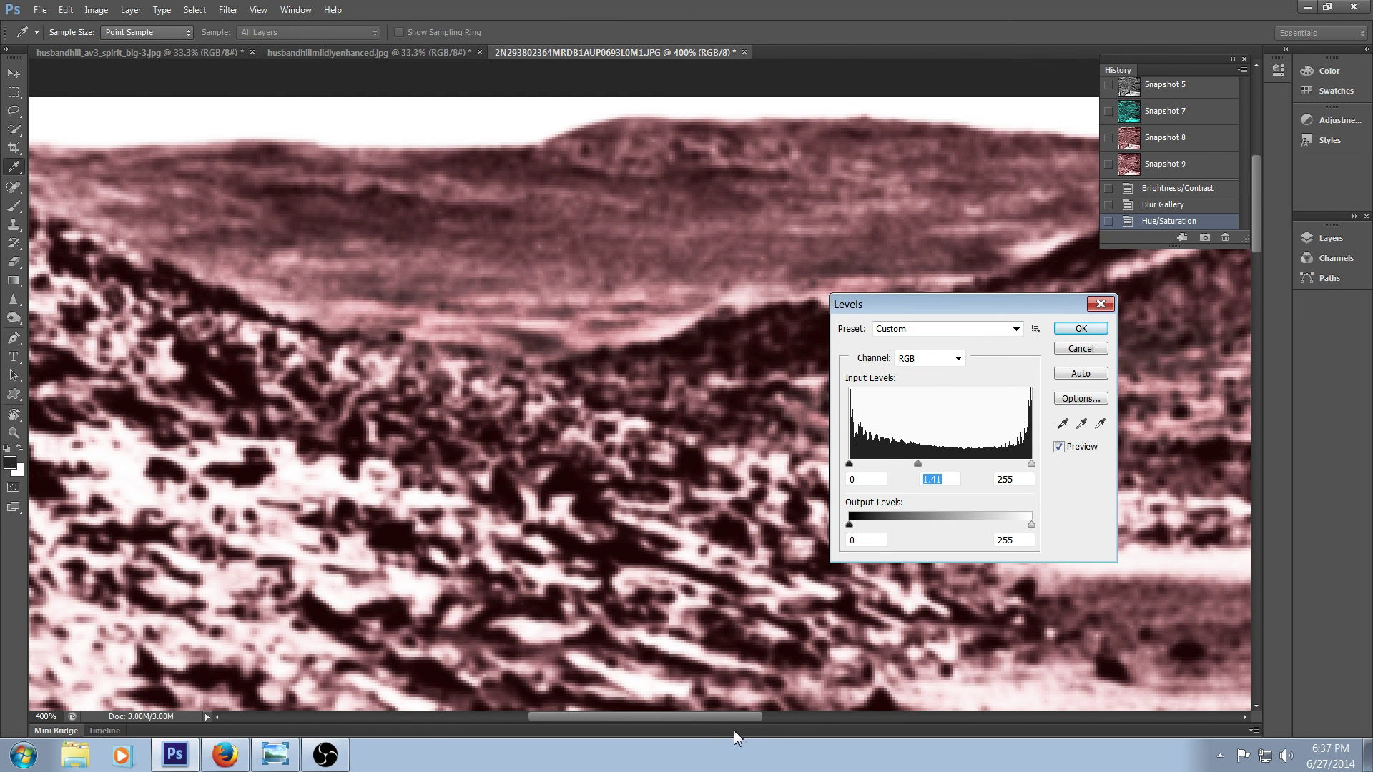
pyautogui.moveTo(742, 715); pyautogui.dragTo(919, 719)
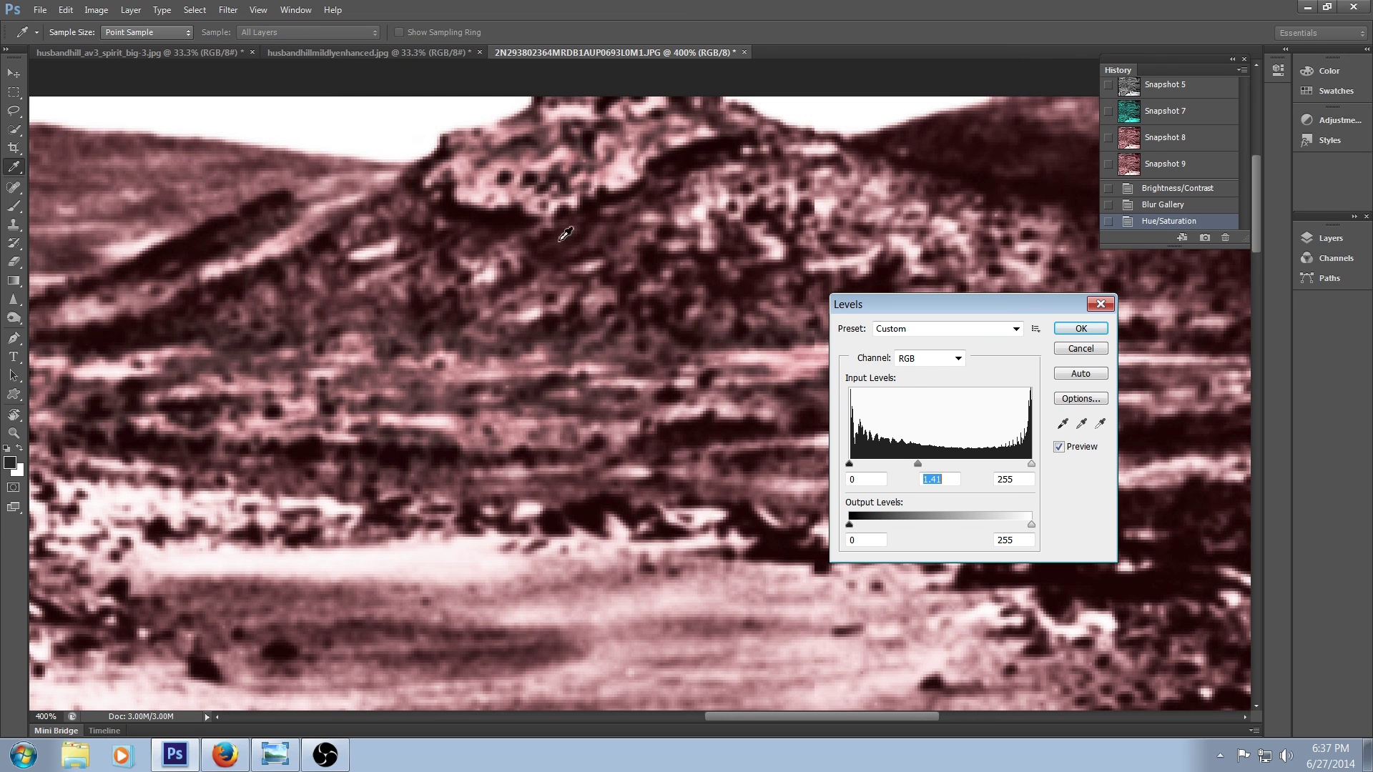
pyautogui.moveTo(936, 470)
pyautogui.mouseDown()
pyautogui.moveTo(953, 471)
pyautogui.moveTo(941, 469)
pyautogui.mouseUp()
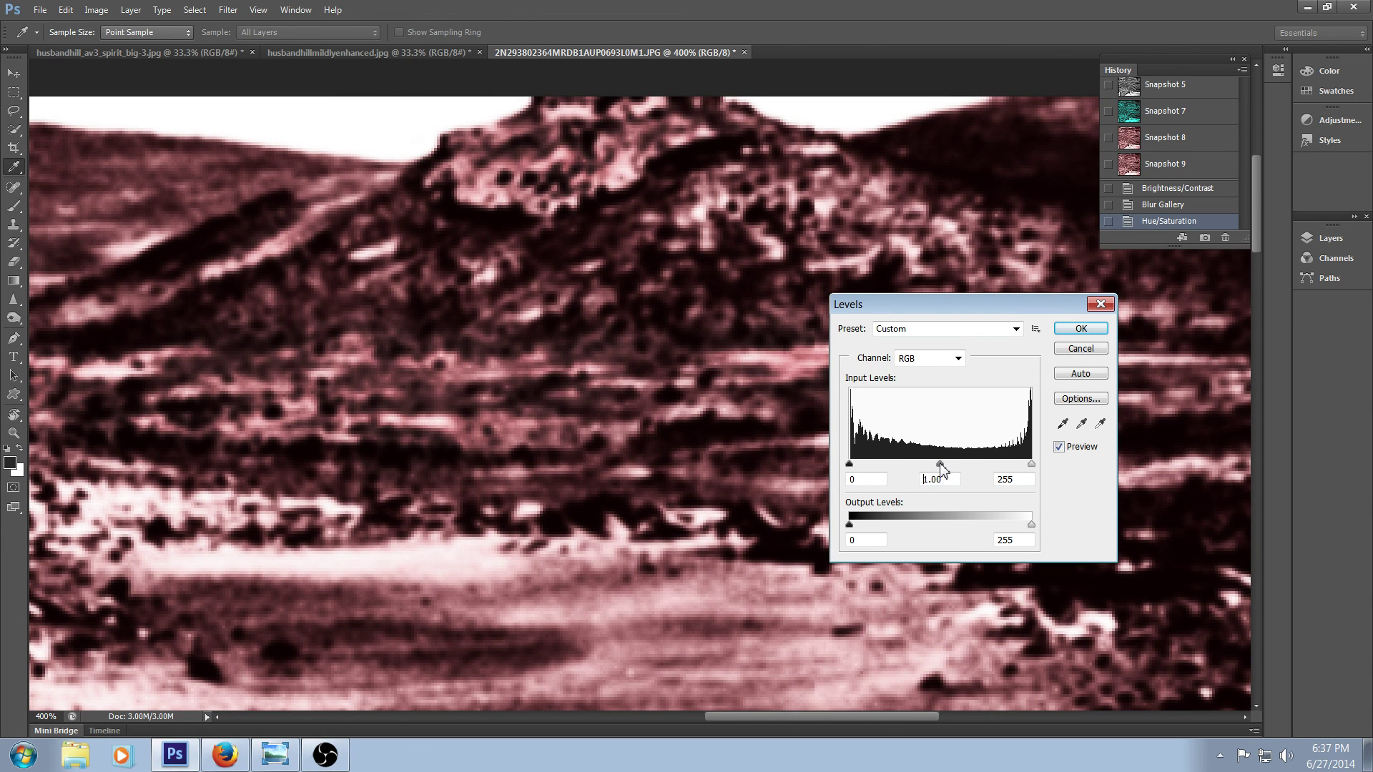
pyautogui.moveTo(941, 469); pyautogui.dragTo(929, 470)
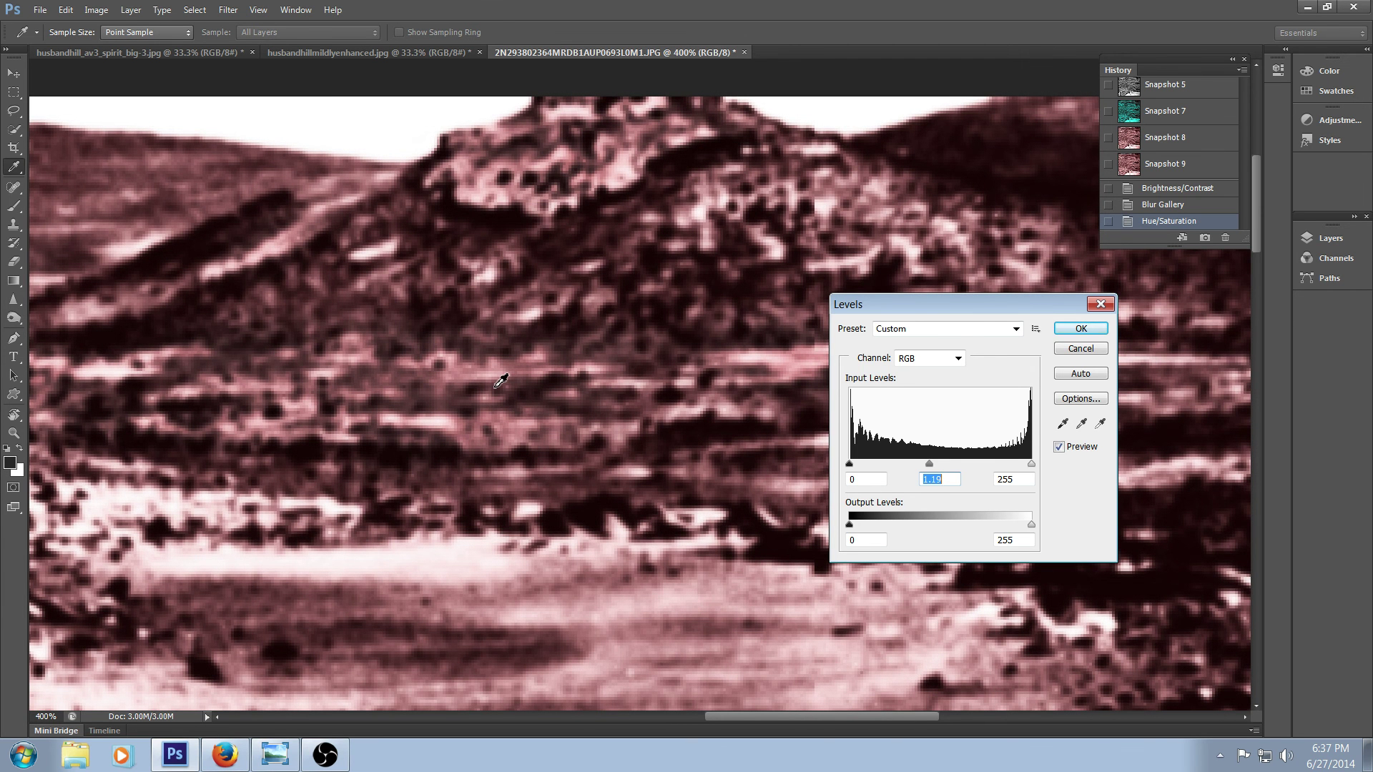
pyautogui.hotkey('ctrl', '-')
pyautogui.hotkey('ctrl', '-')
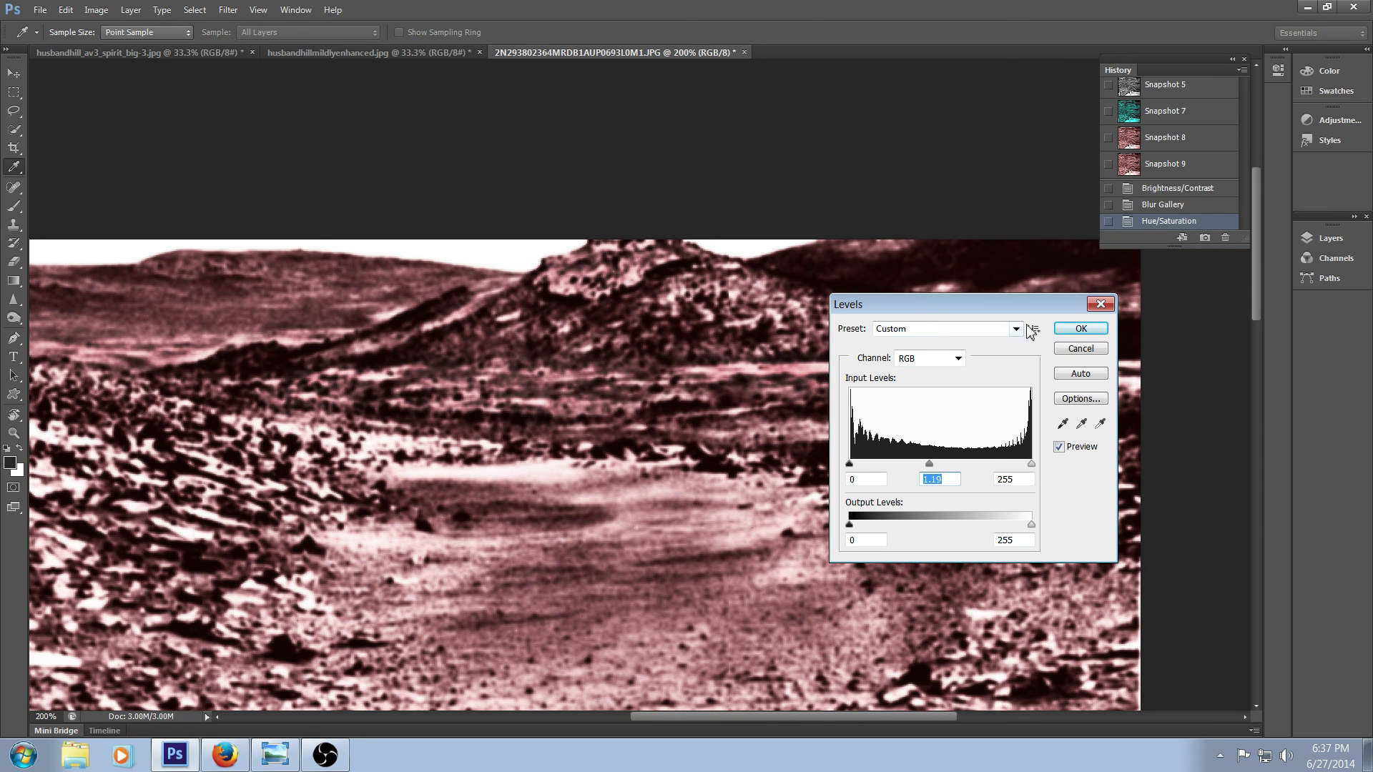
pyautogui.click(1080, 328)
# - Show the photo's original grayscale history state and view it at 100% for comparison
pyautogui.moveTo(1246, 183); pyautogui.dragTo(1245, 105)
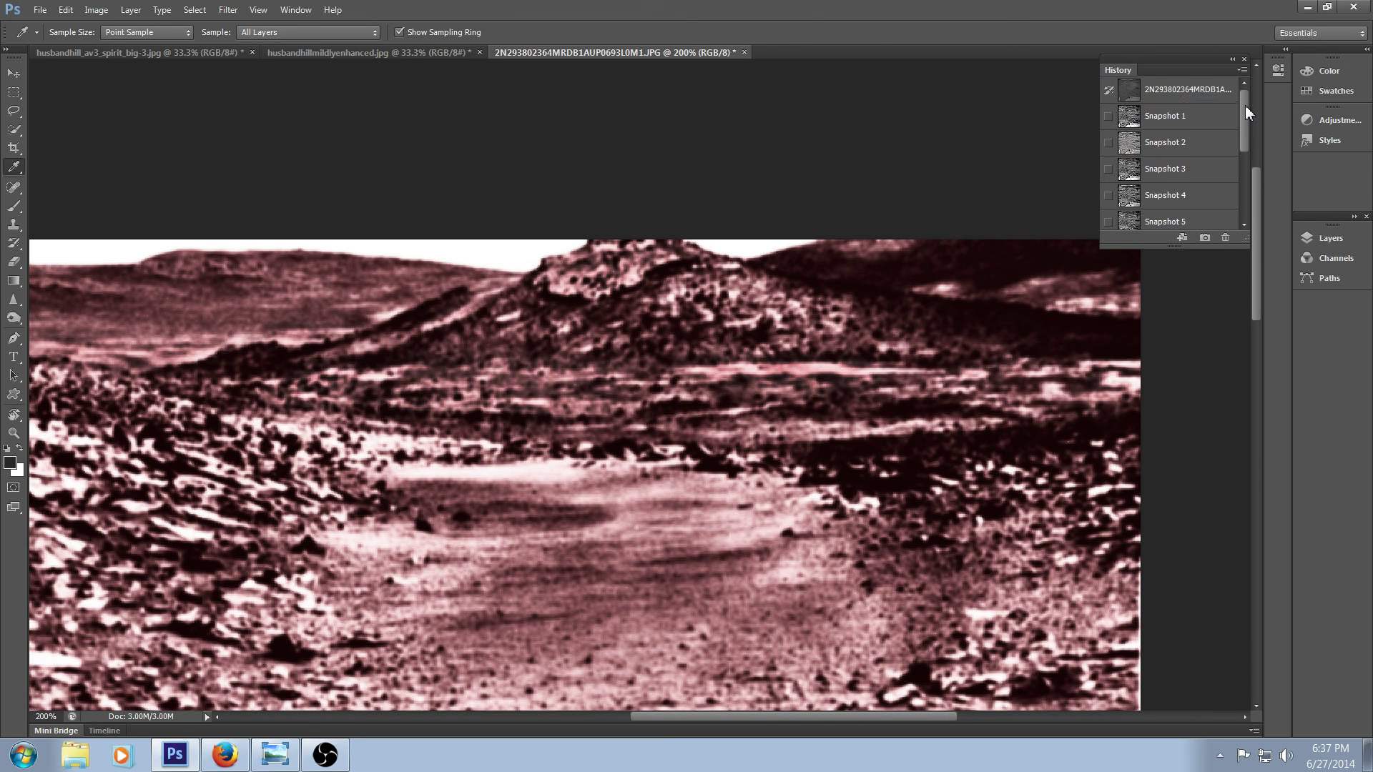
pyautogui.click(1194, 92)
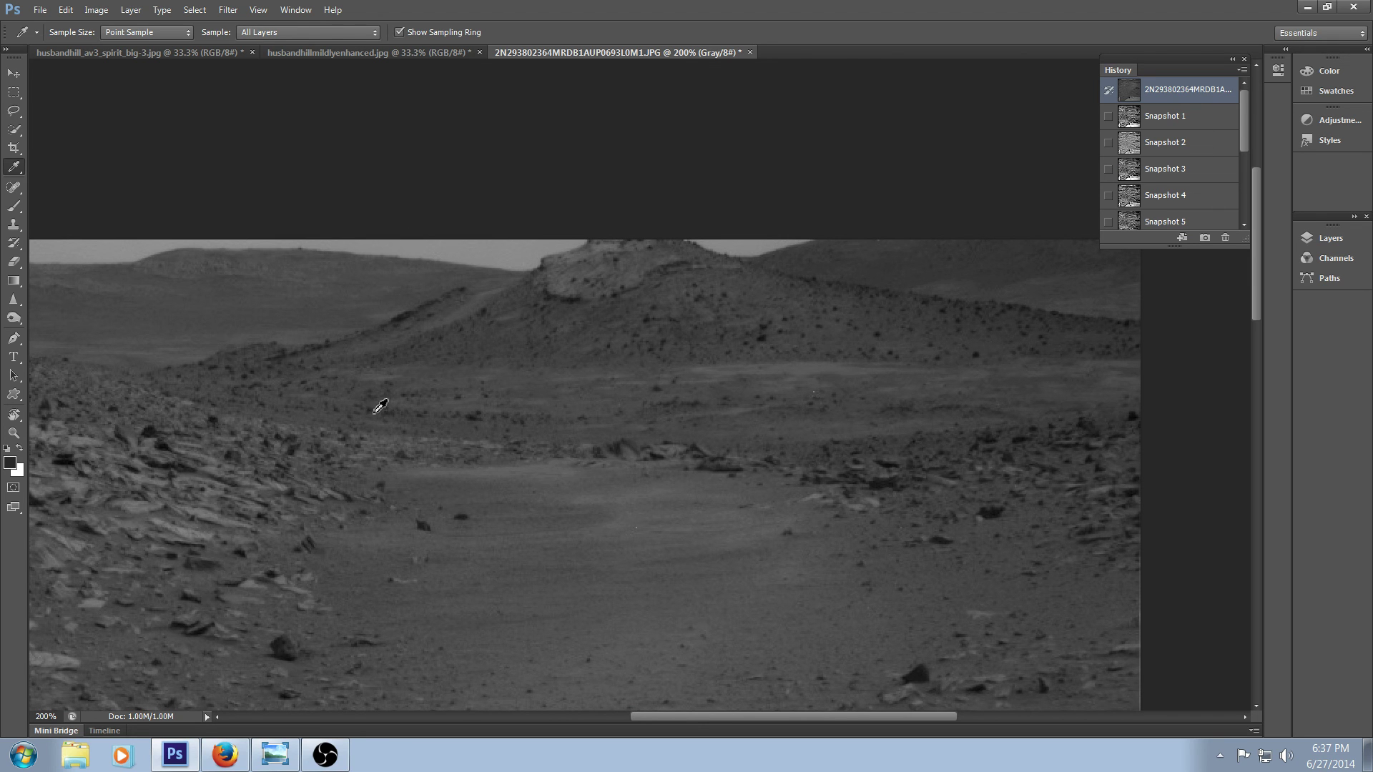
pyautogui.hotkey('ctrl', '-')
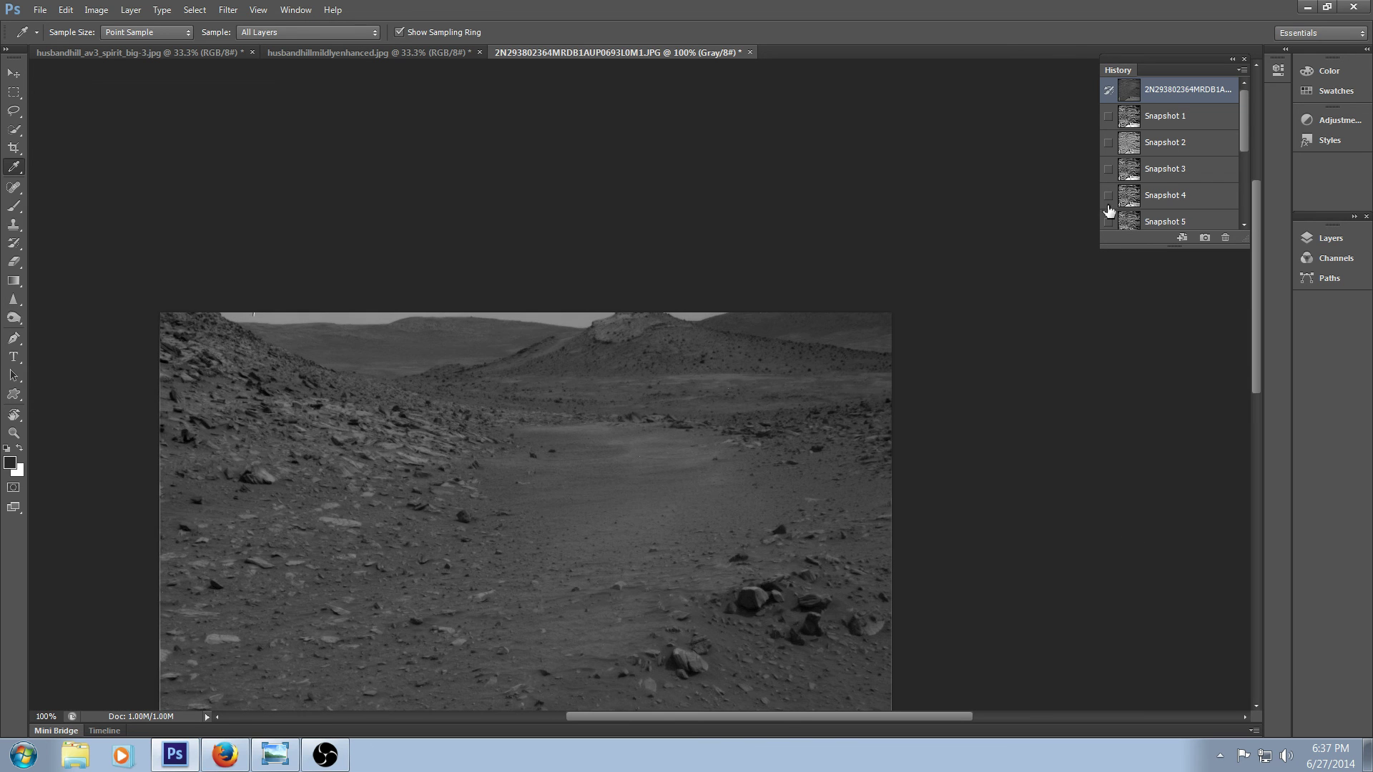
# - Show Snapshot 2 of the photo and examine the hillsides near the image's right edge at 200% and 300%
pyautogui.click(1191, 146)
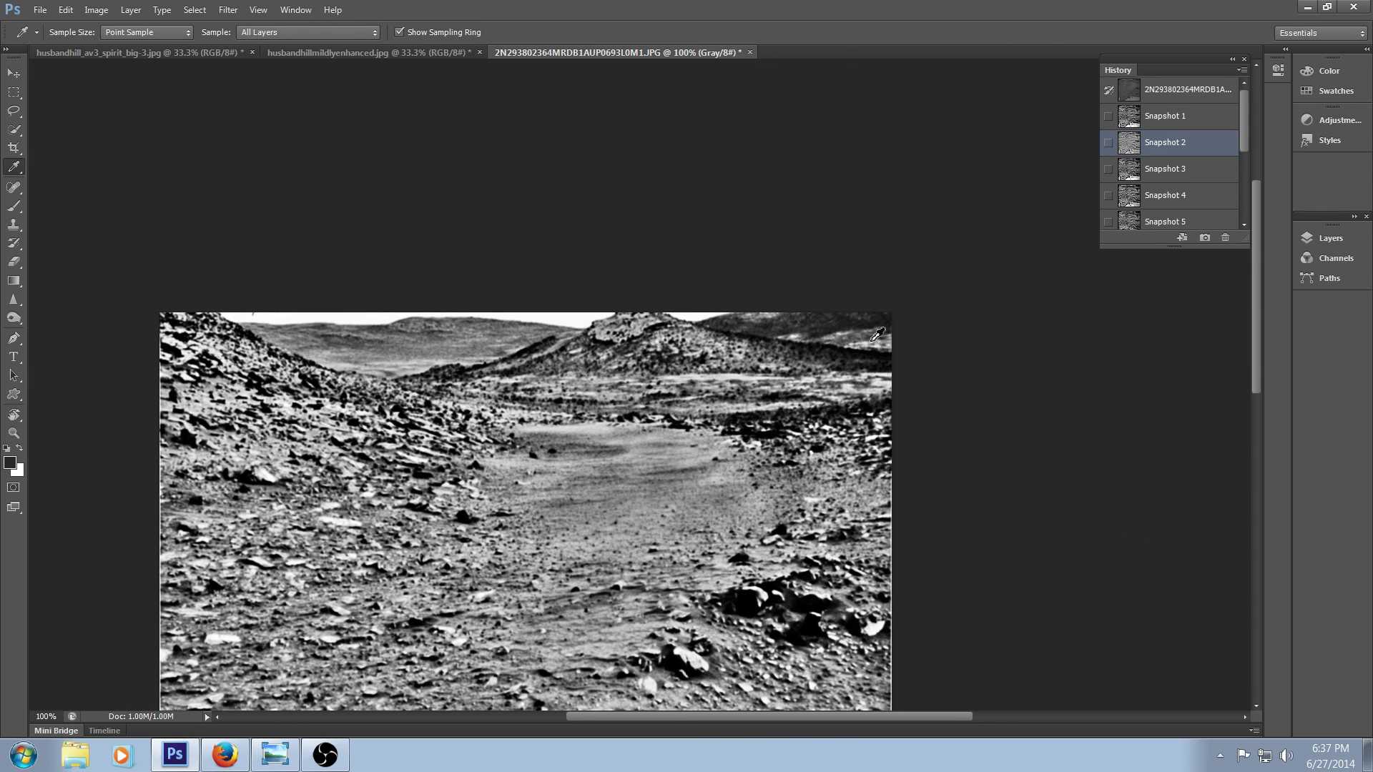
pyautogui.hotkey('ctrl', '+')
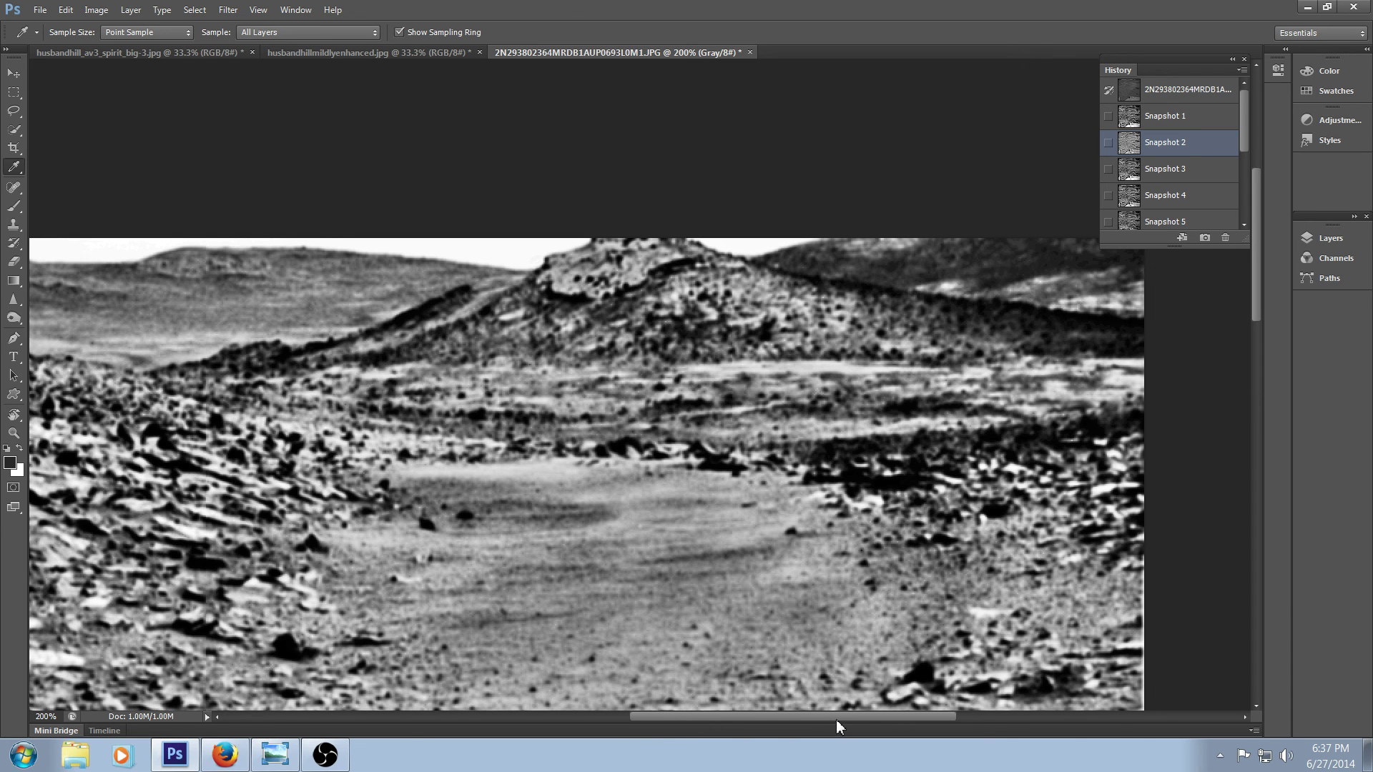
pyautogui.moveTo(837, 717); pyautogui.dragTo(983, 711)
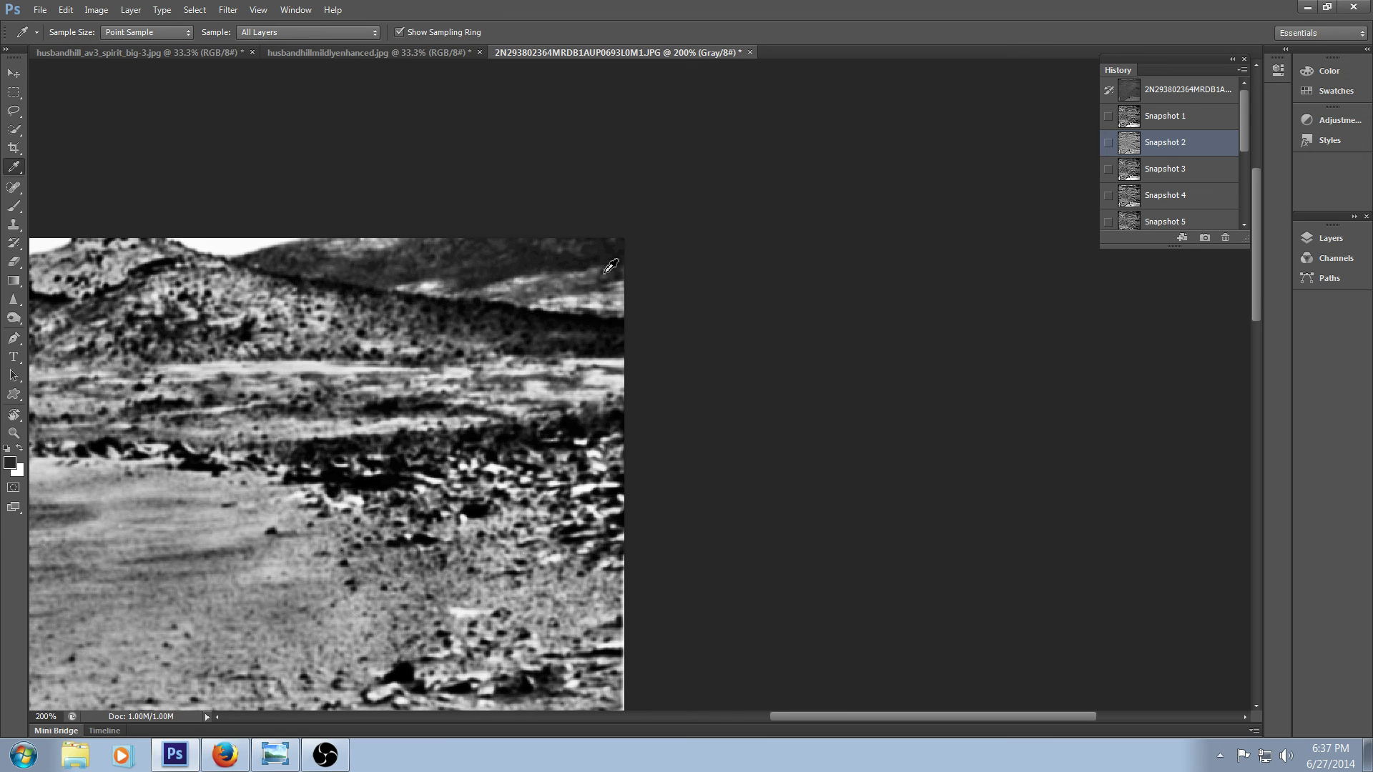
pyautogui.hotkey('ctrl', '+')
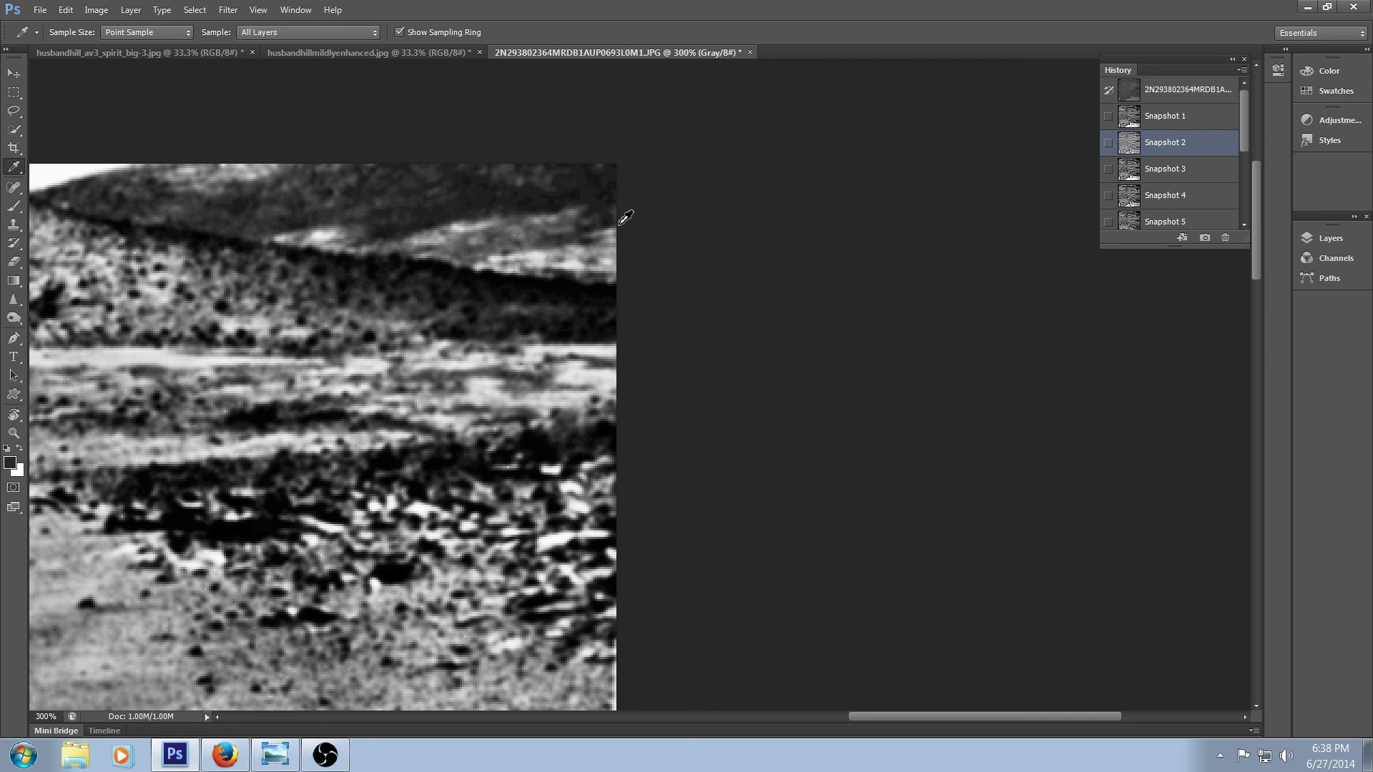
pyautogui.hotkey('ctrl', '-')
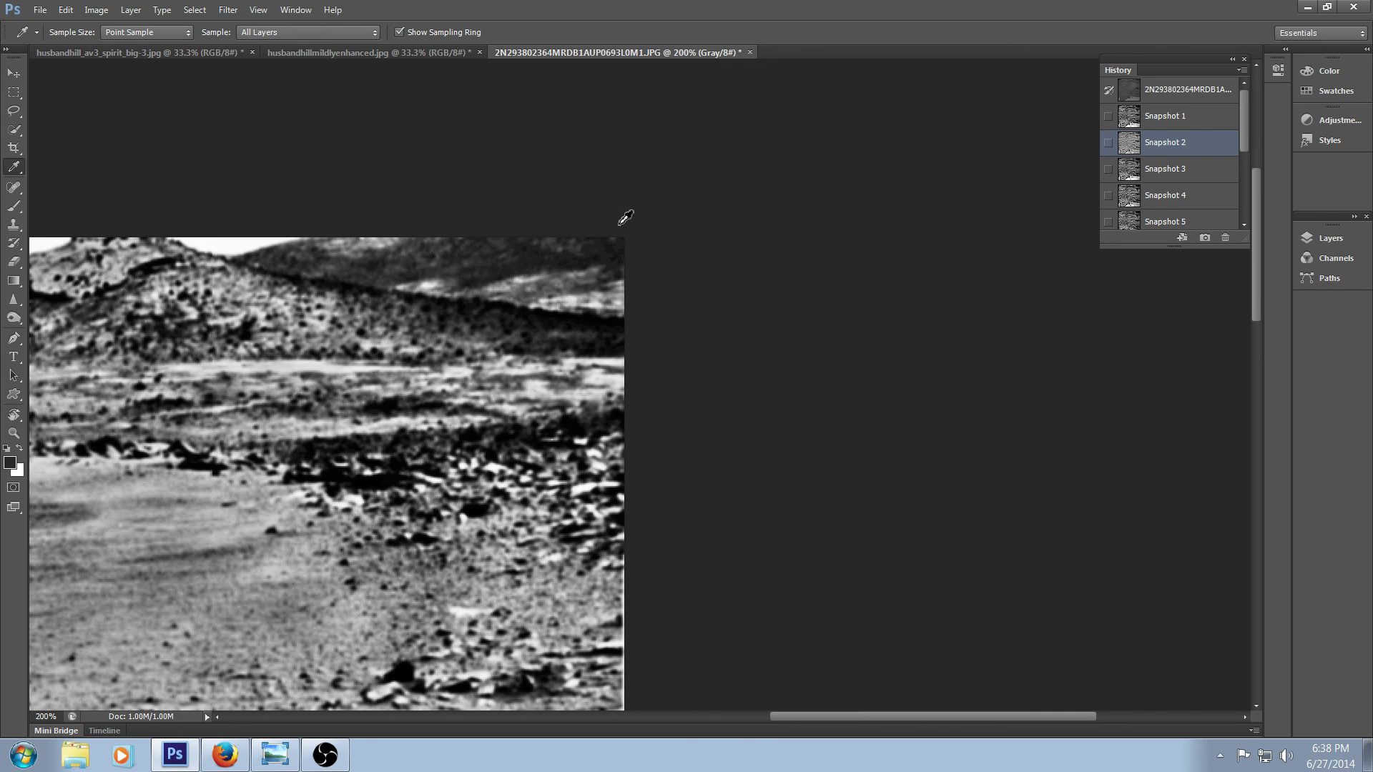
pyautogui.moveTo(852, 719); pyautogui.dragTo(733, 718)
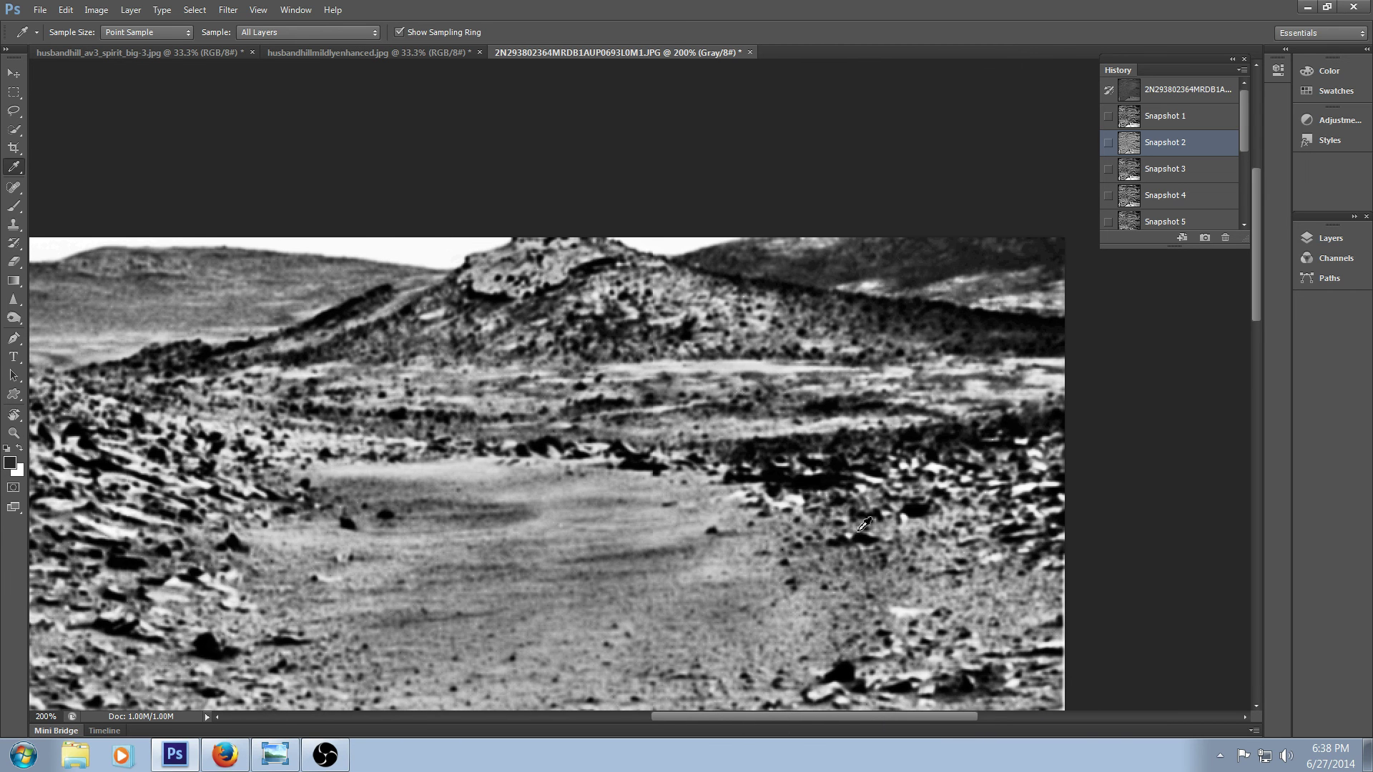
# - Compare the hills at 200% in Snapshot 1, the original grayscale state and Snapshot 2
pyautogui.click(1163, 117)
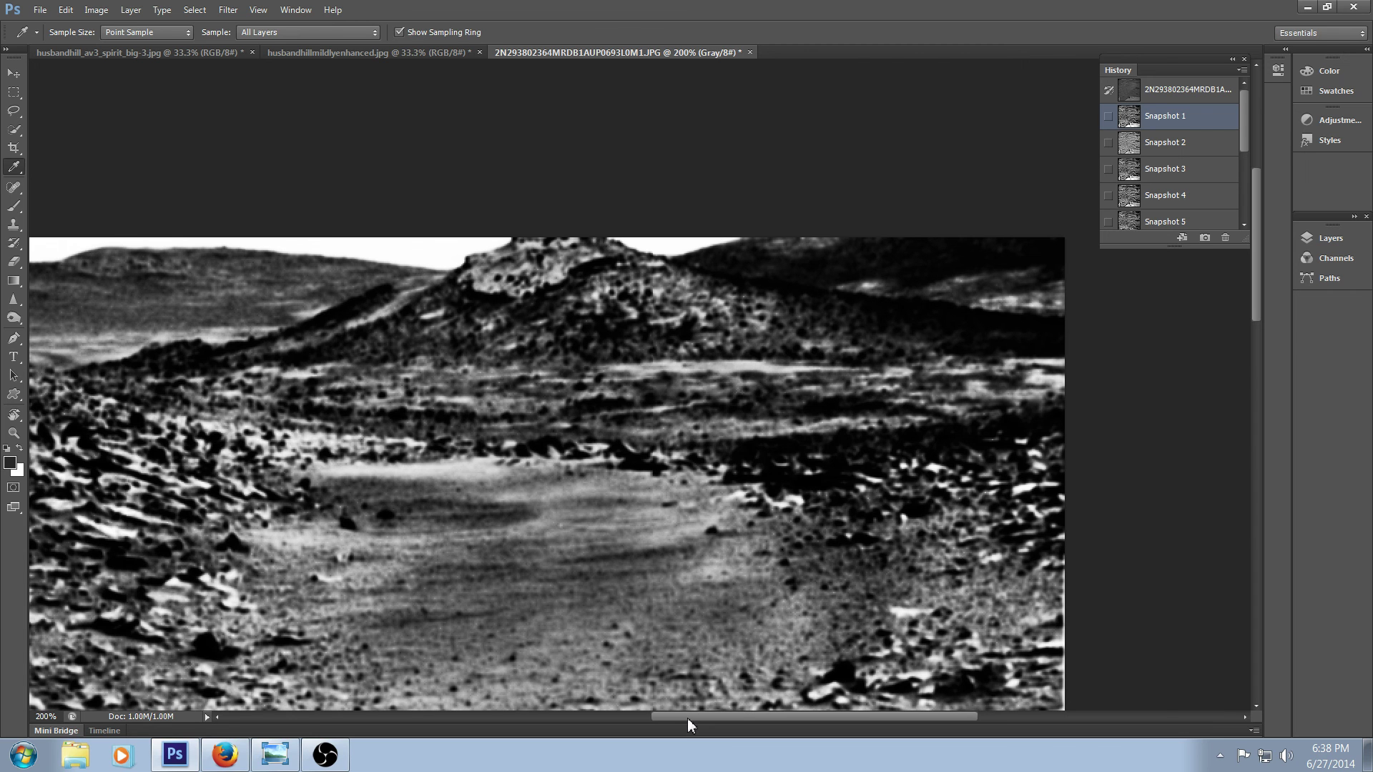
pyautogui.moveTo(692, 717); pyautogui.dragTo(639, 726)
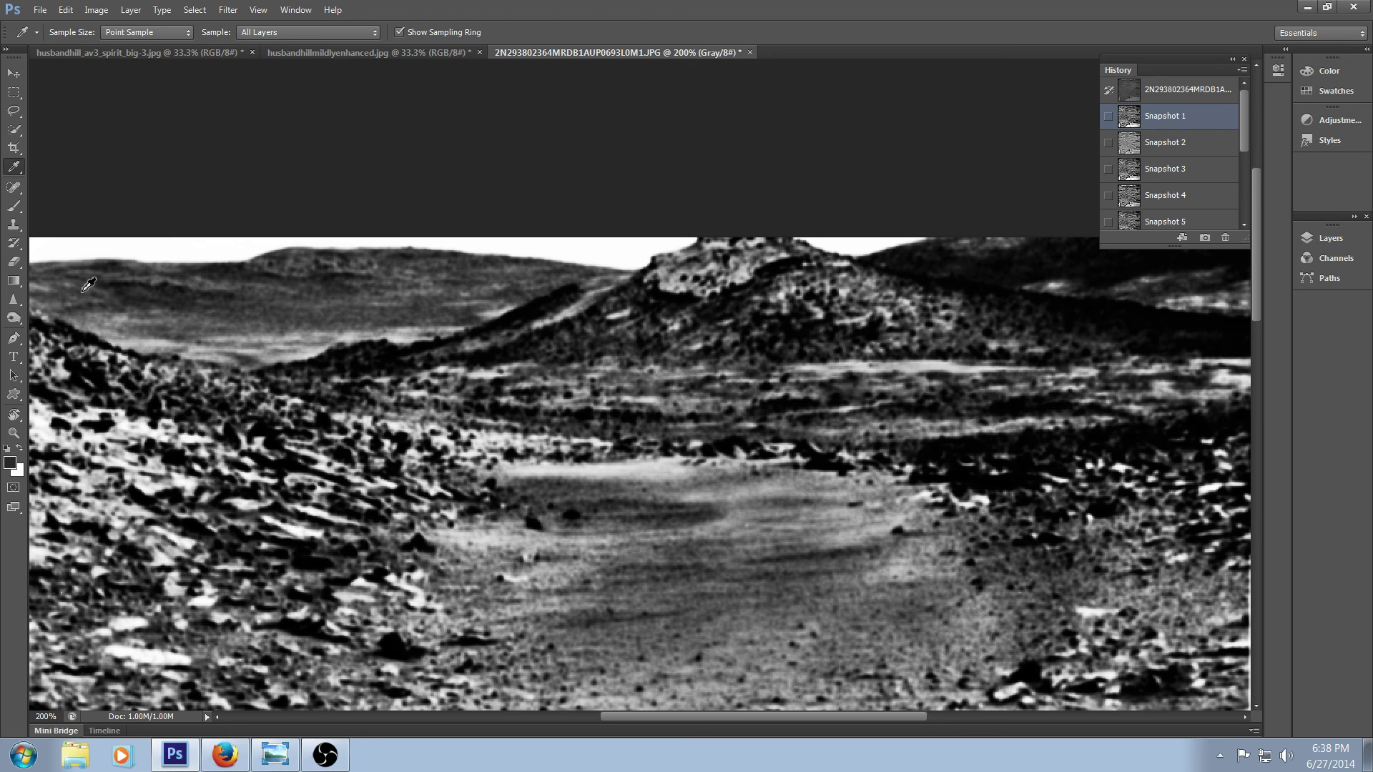
pyautogui.click(1172, 95)
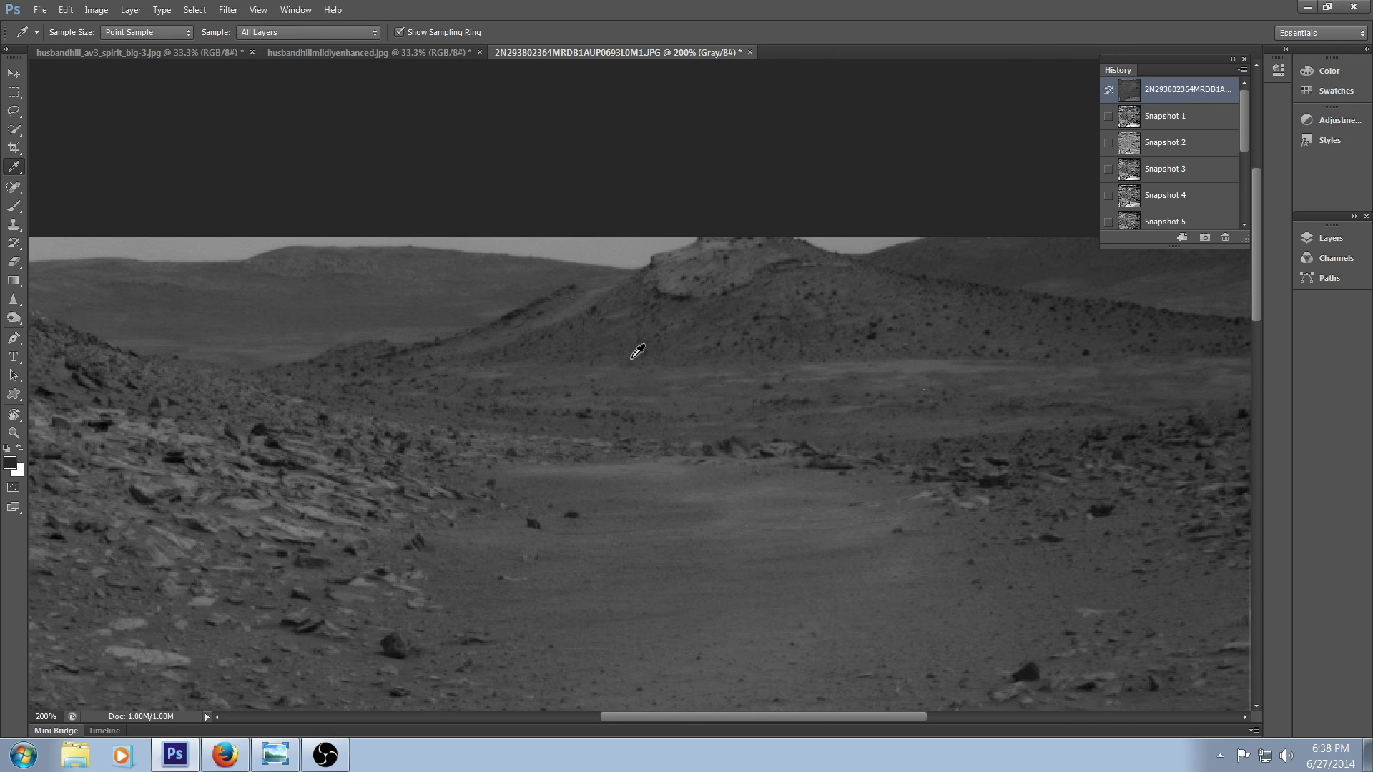
pyautogui.click(1194, 150)
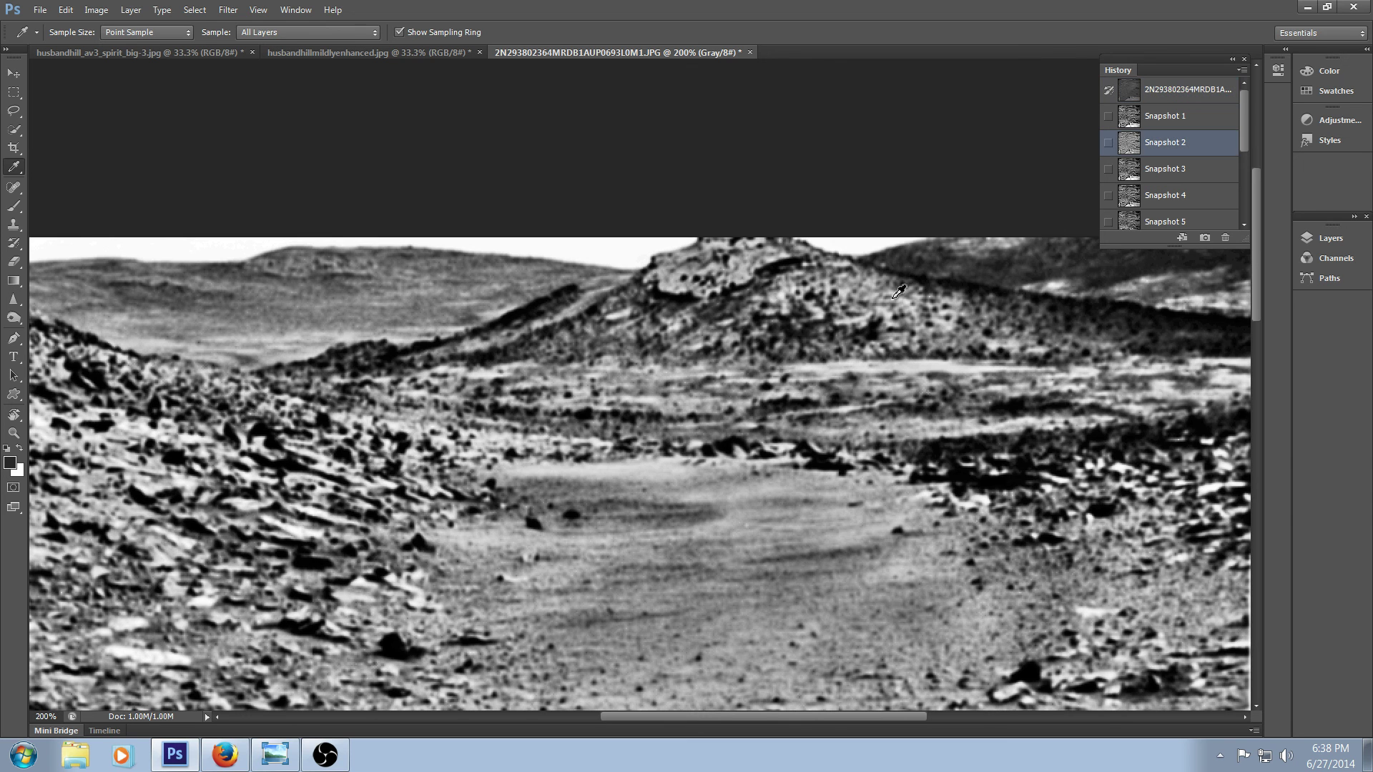
# - Show the red-tinted Snapshot 9 and view the whole photo at 66.7%
pyautogui.scroll(-5, 1245, 143)
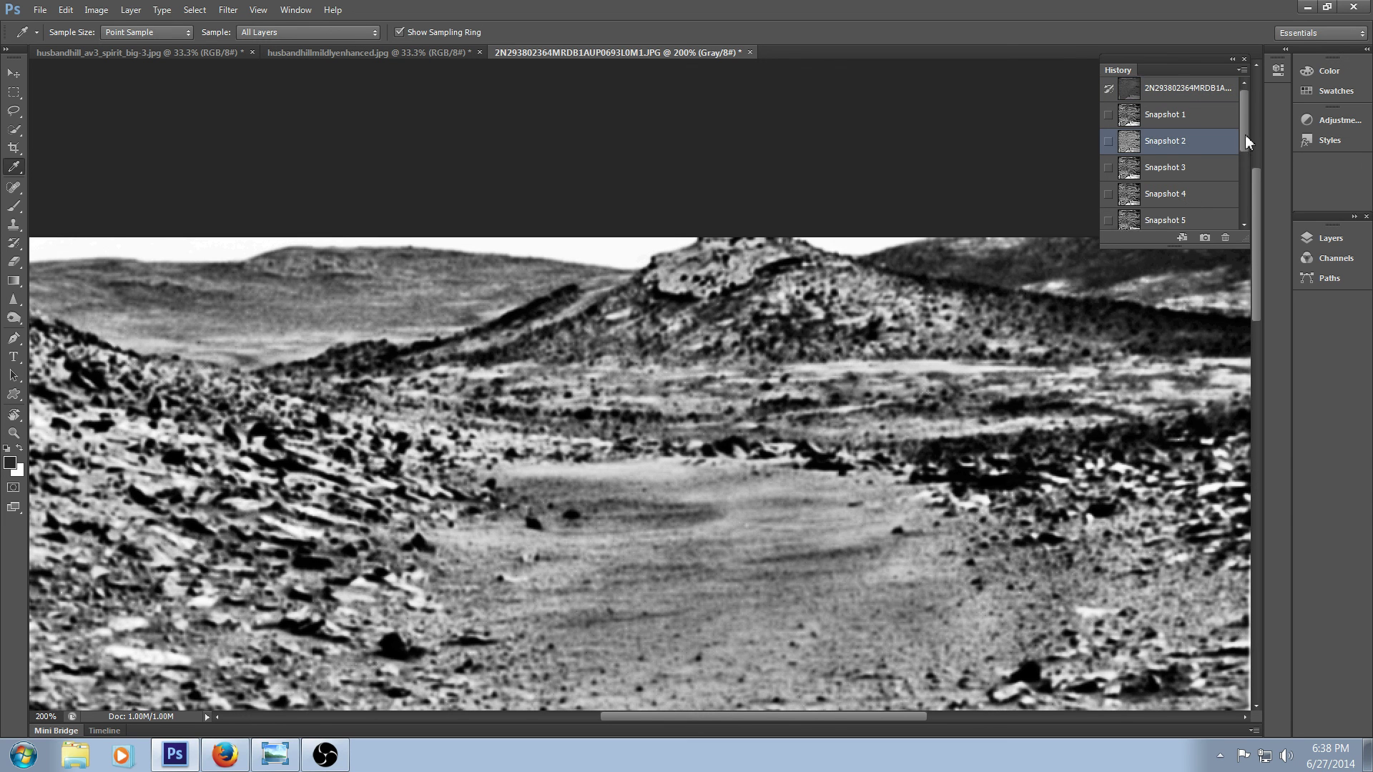
pyautogui.click(1194, 150)
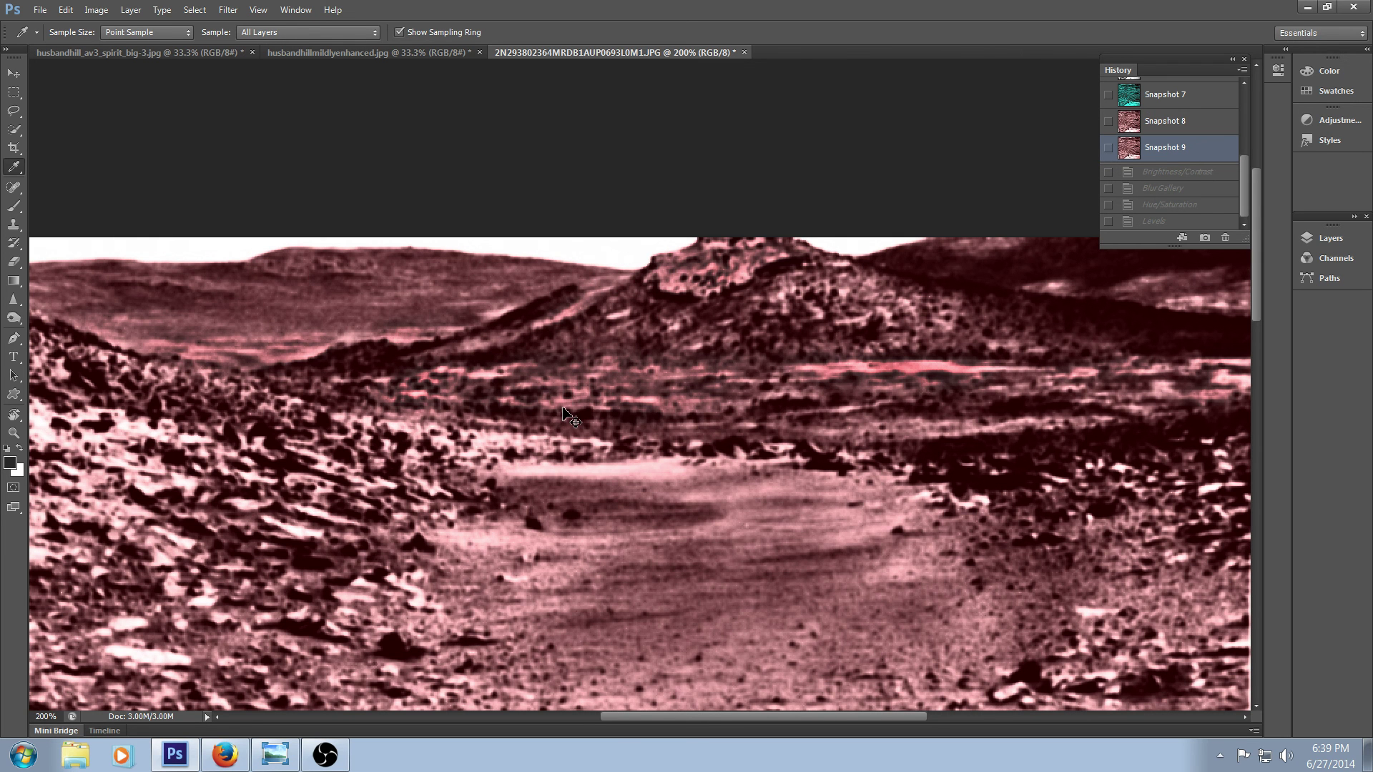
pyautogui.scroll(-2, 565, 414)
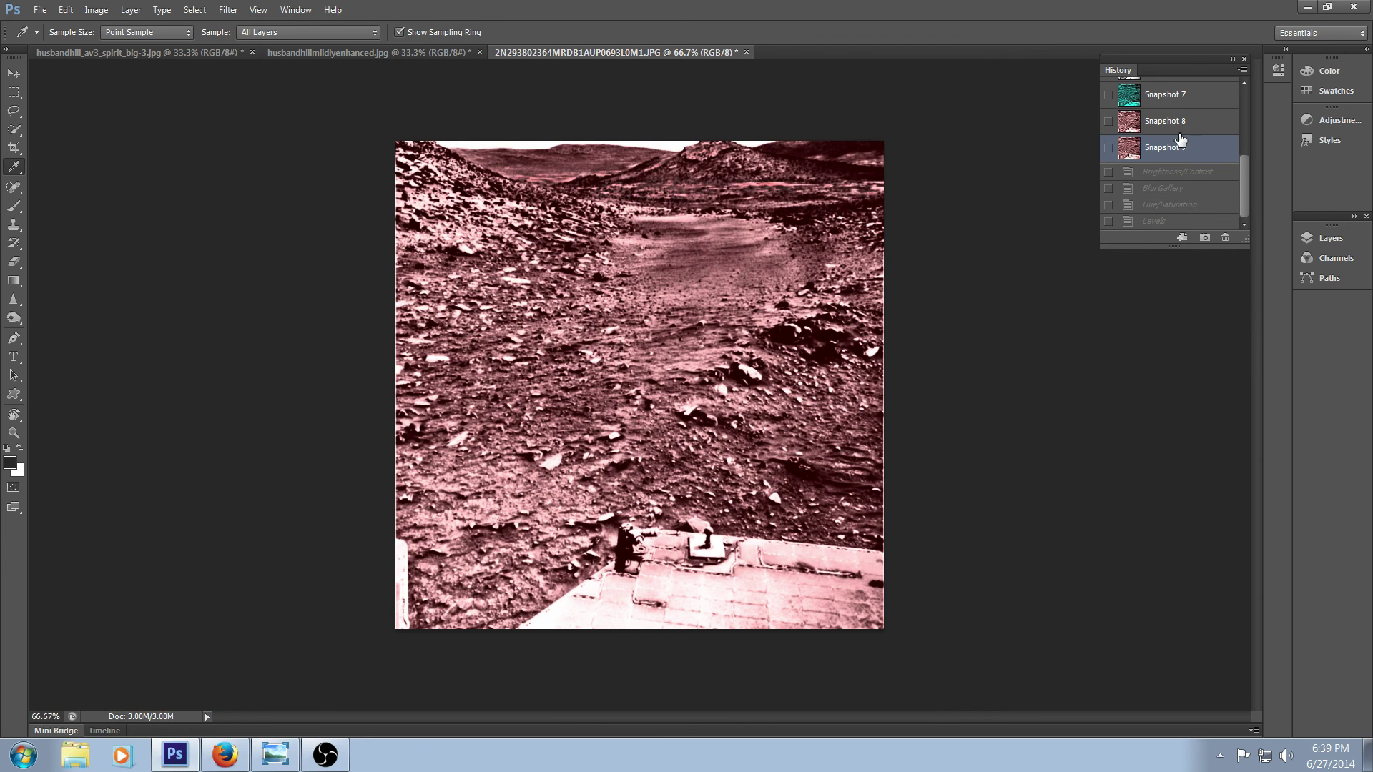
# - Show the whole photo in its original grayscale state, and switch to the Mars Anomalies Channel banner in Windows Photo Viewer
pyautogui.moveTo(1245, 187); pyautogui.dragTo(1247, 102)
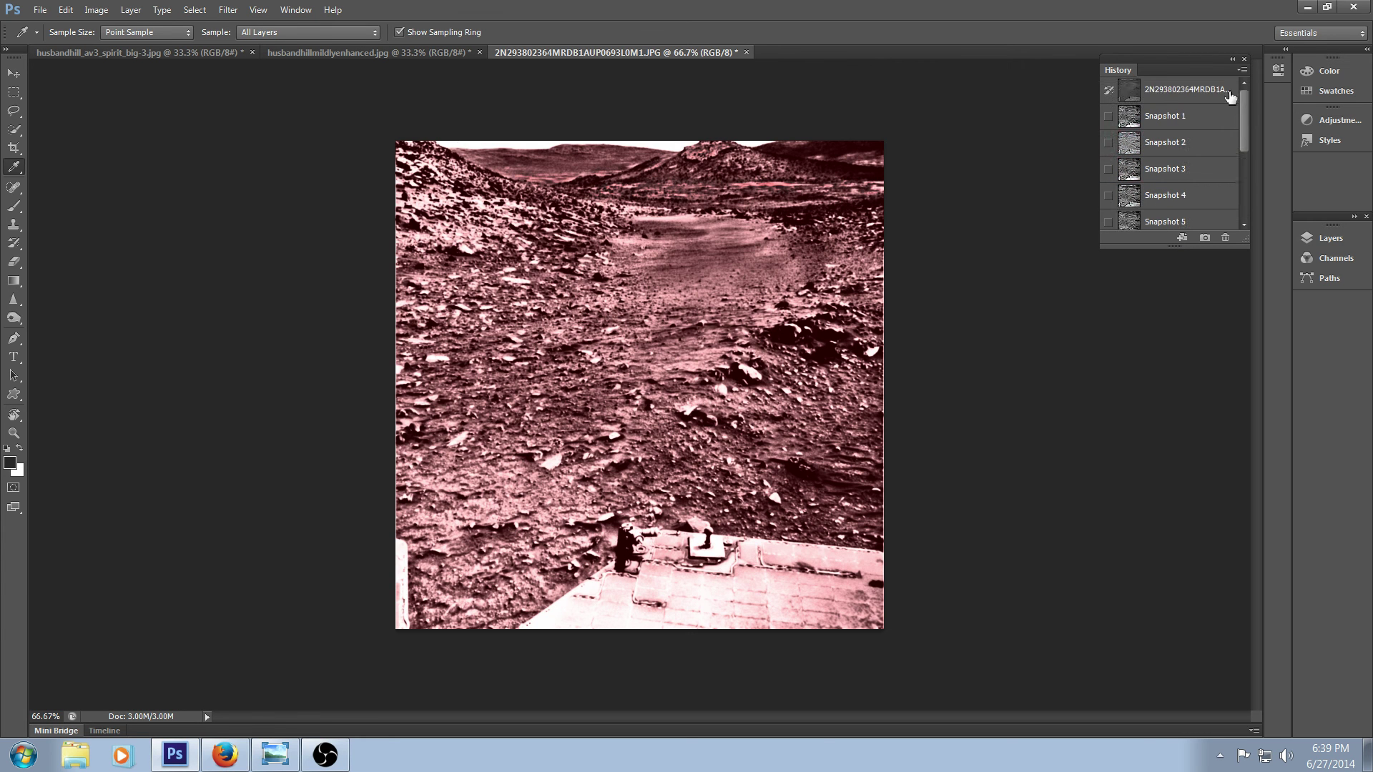
pyautogui.click(1218, 96)
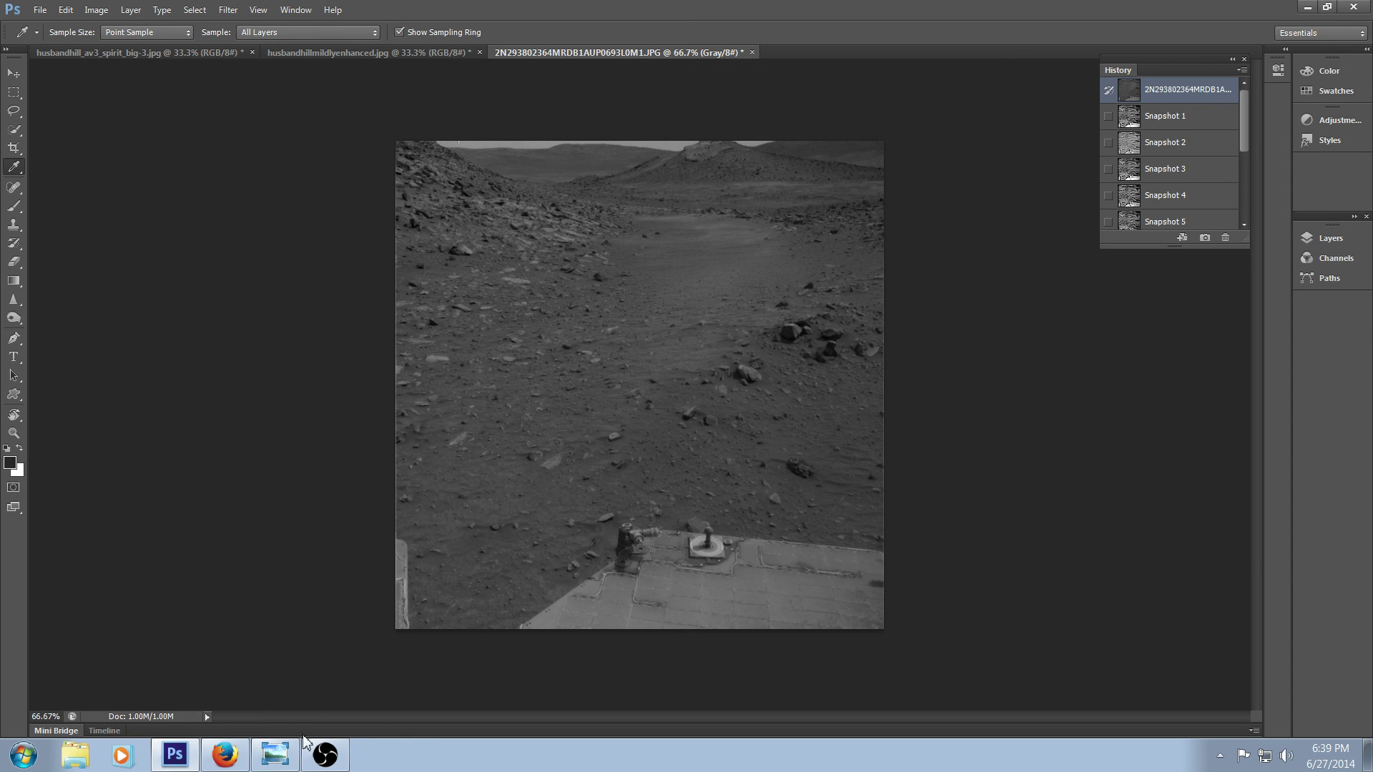
pyautogui.click(278, 752)
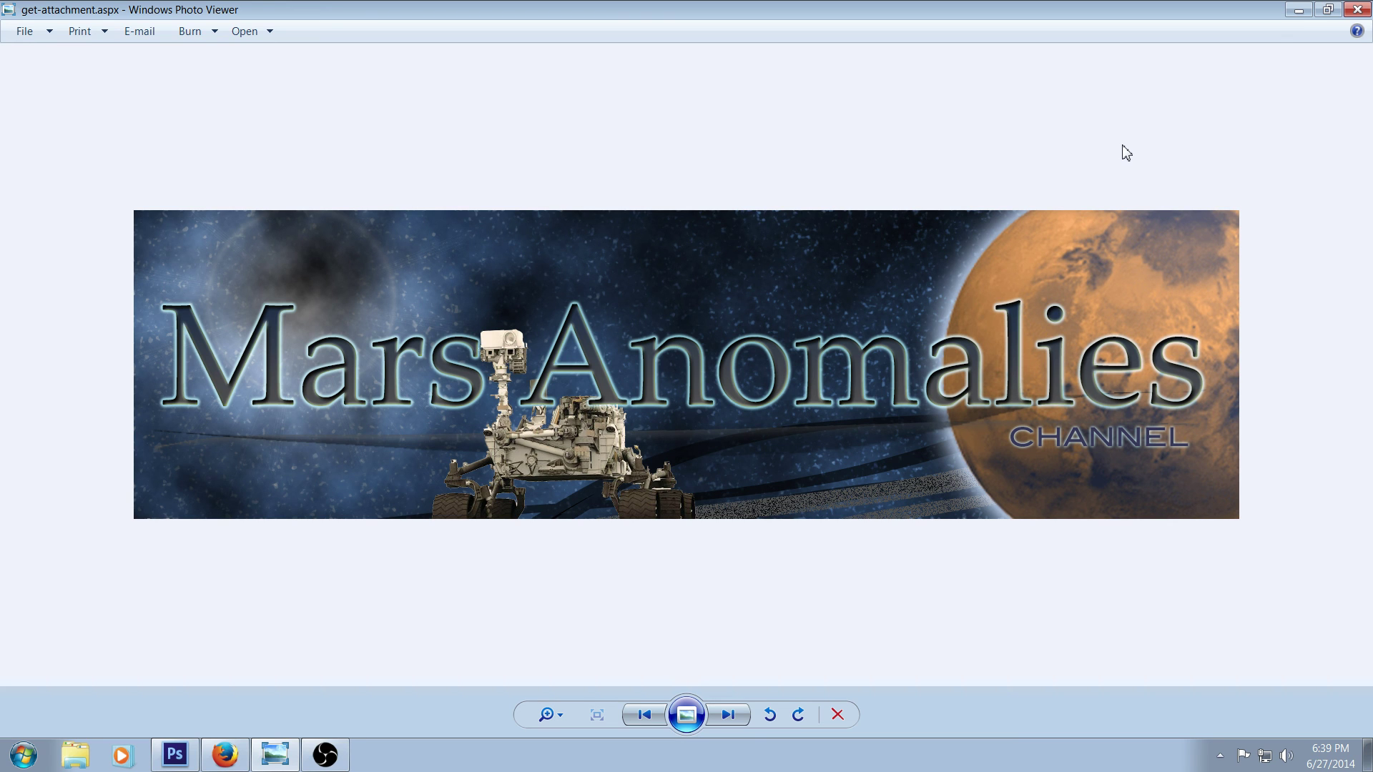